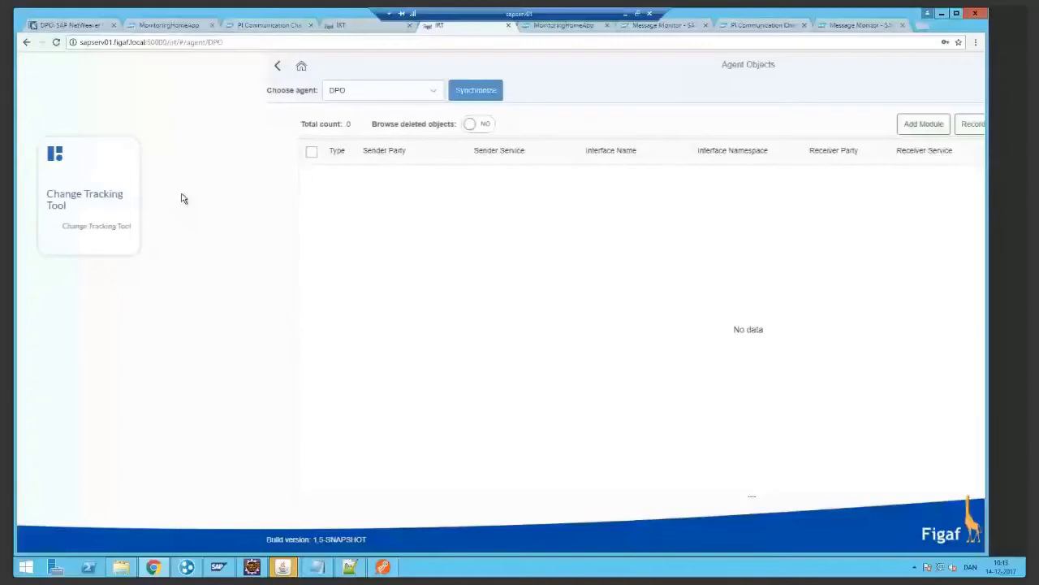
Open the agent objects of agent DPO and filter them by interface name "asy"
click(241, 158)
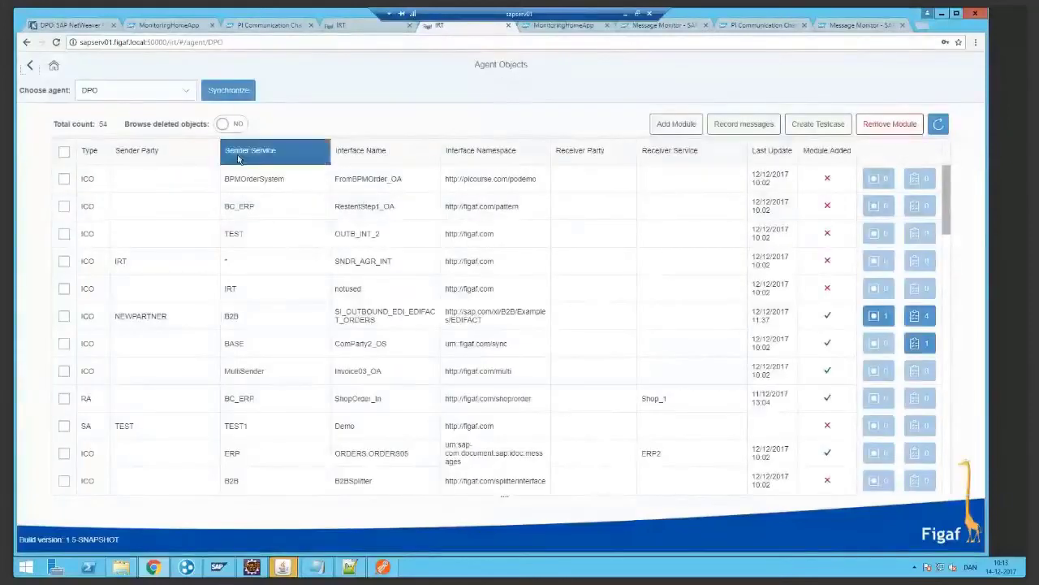
click(348, 158)
text(a)
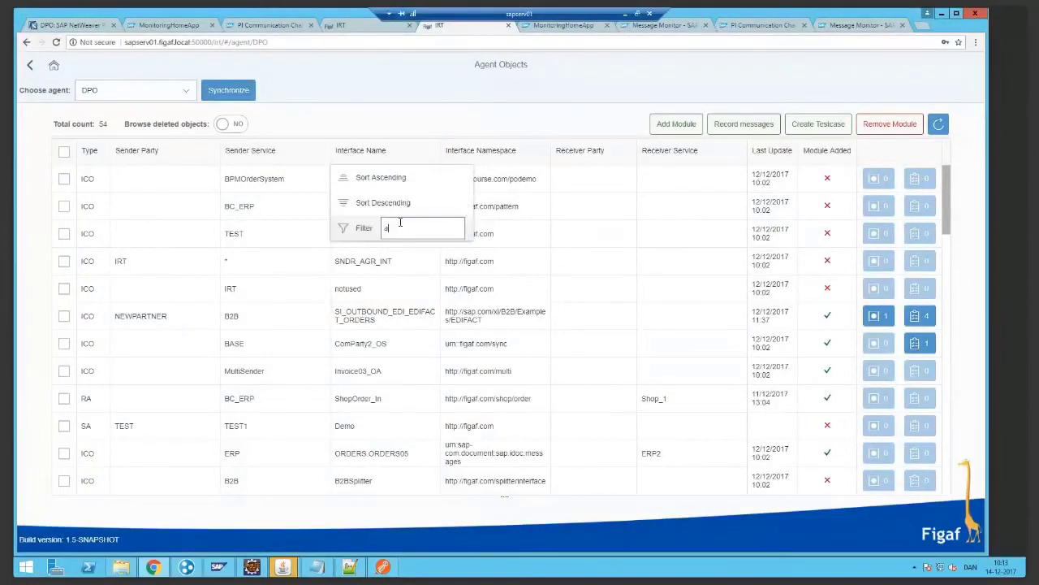
text(sy)
key(Return)
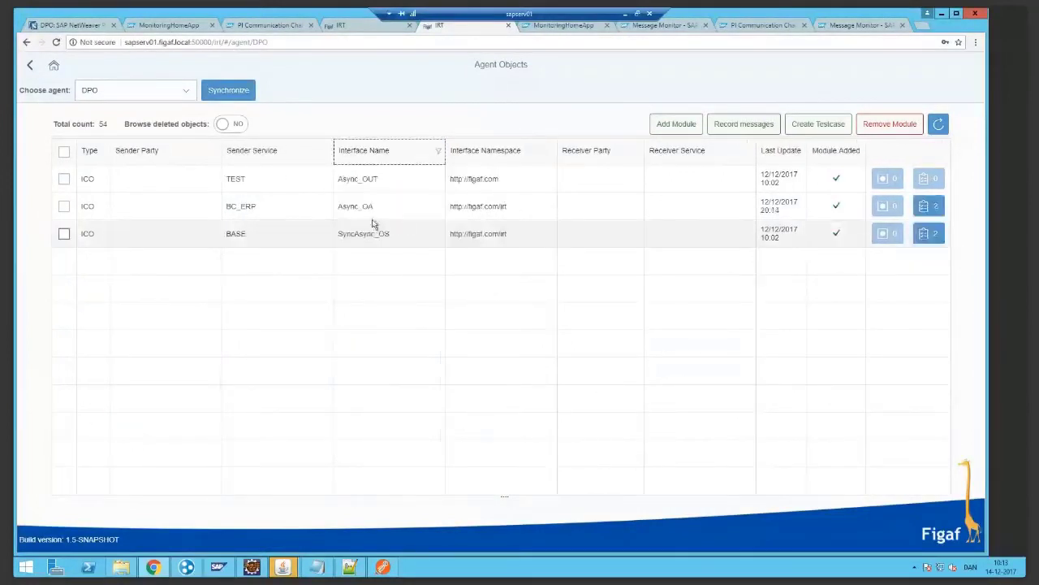
Set up message recording for the BC_ERP object Async_OA, choosing to control each step manually
click(64, 206)
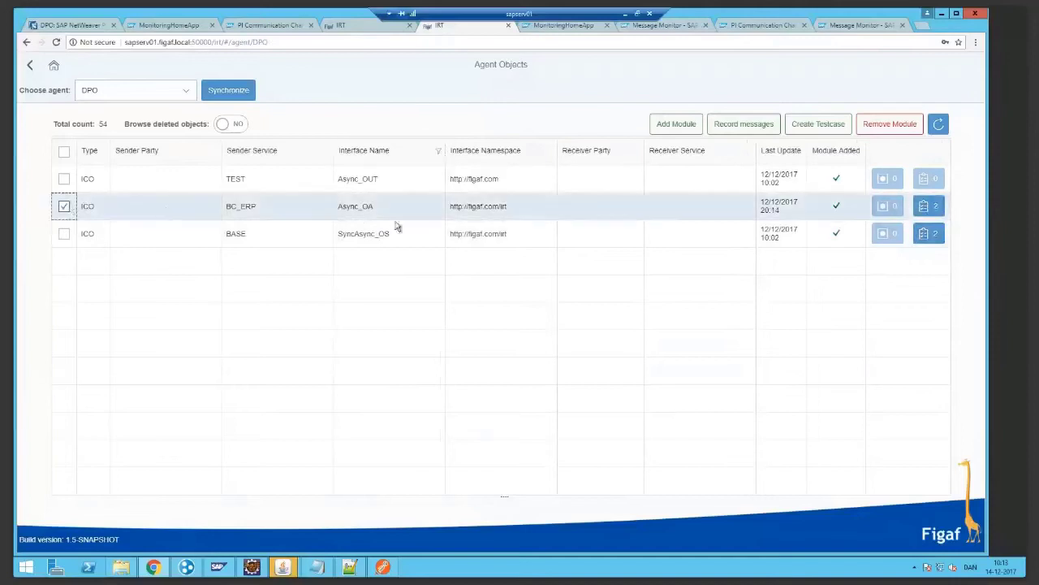
click(745, 127)
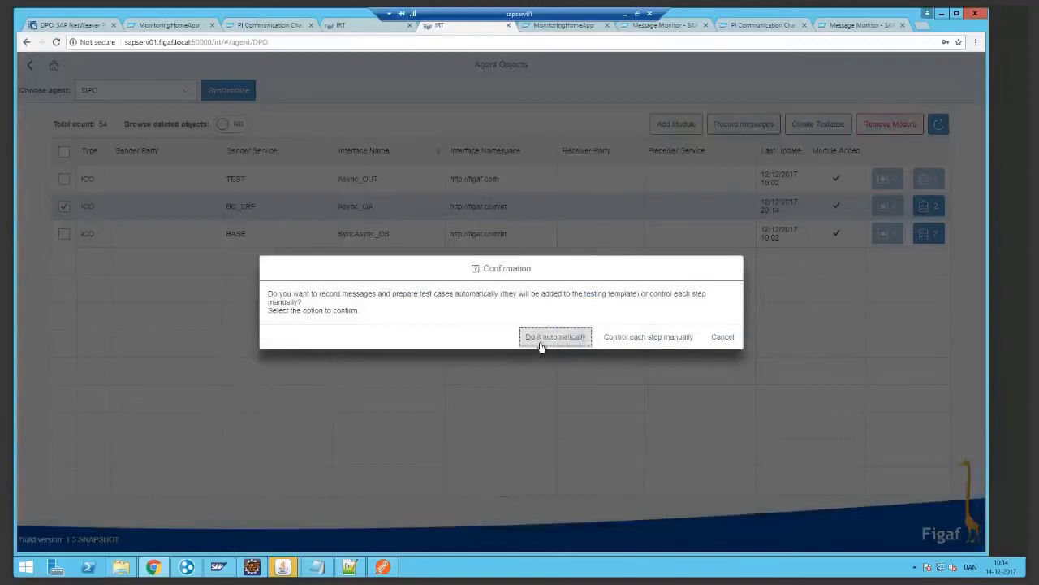
click(637, 340)
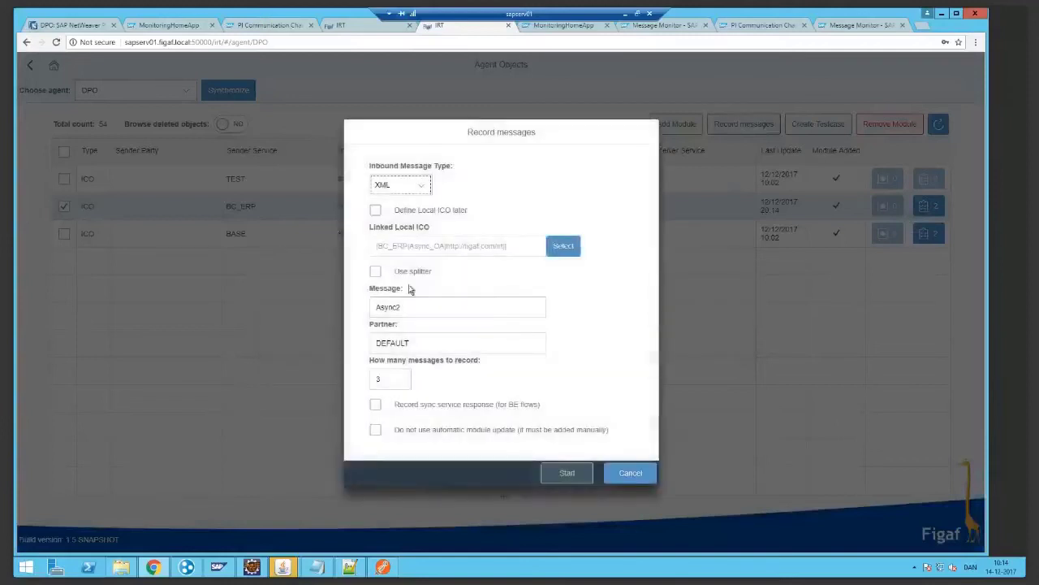
Set the recording's message name to Async3 and the number of messages to record to 5
click(407, 309)
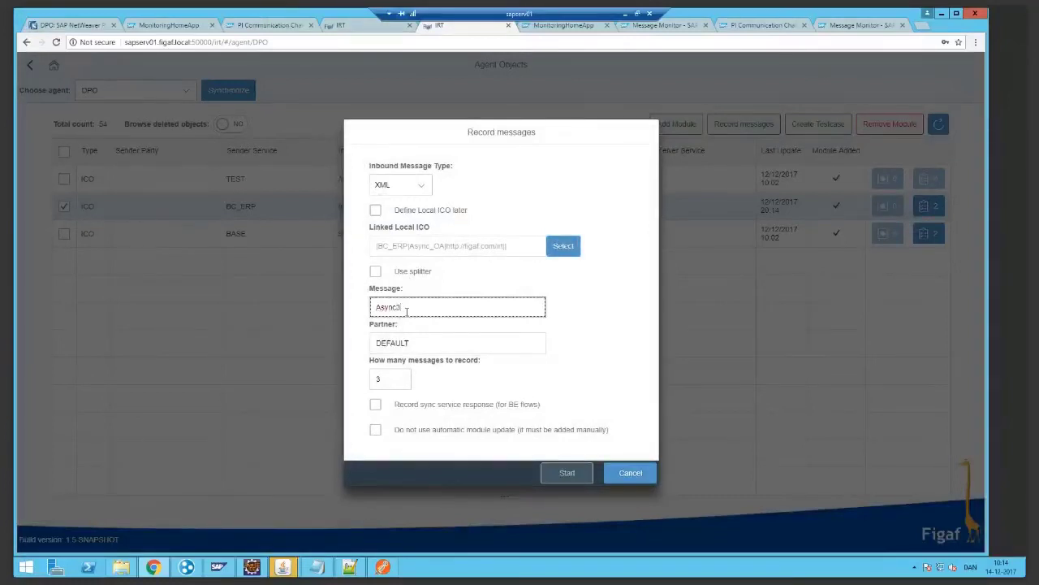
click(392, 375)
key(BackSpace)
text(5)
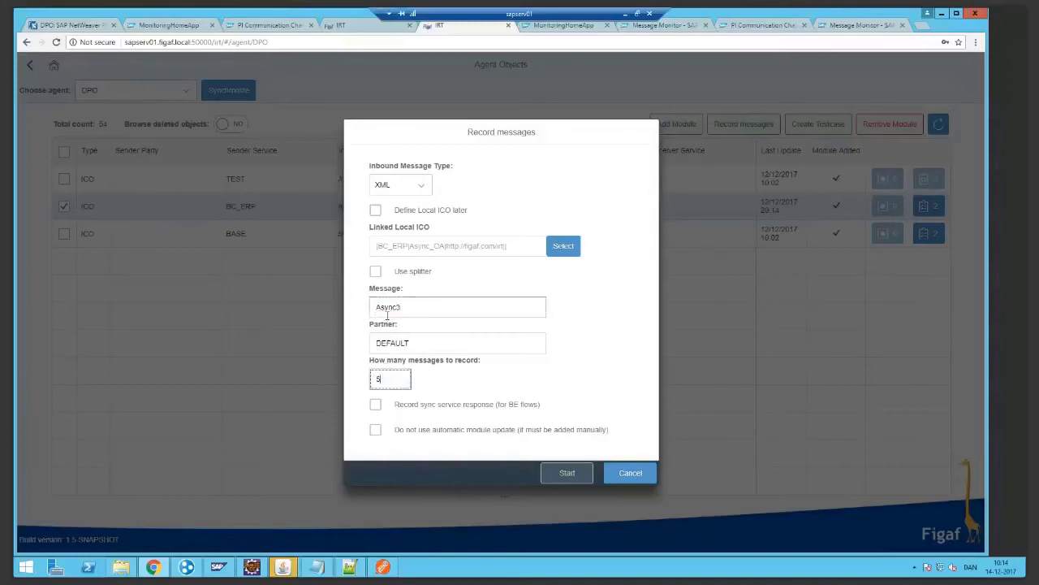
Check the message name and linked local ICO, and start the recording
double_click(434, 310)
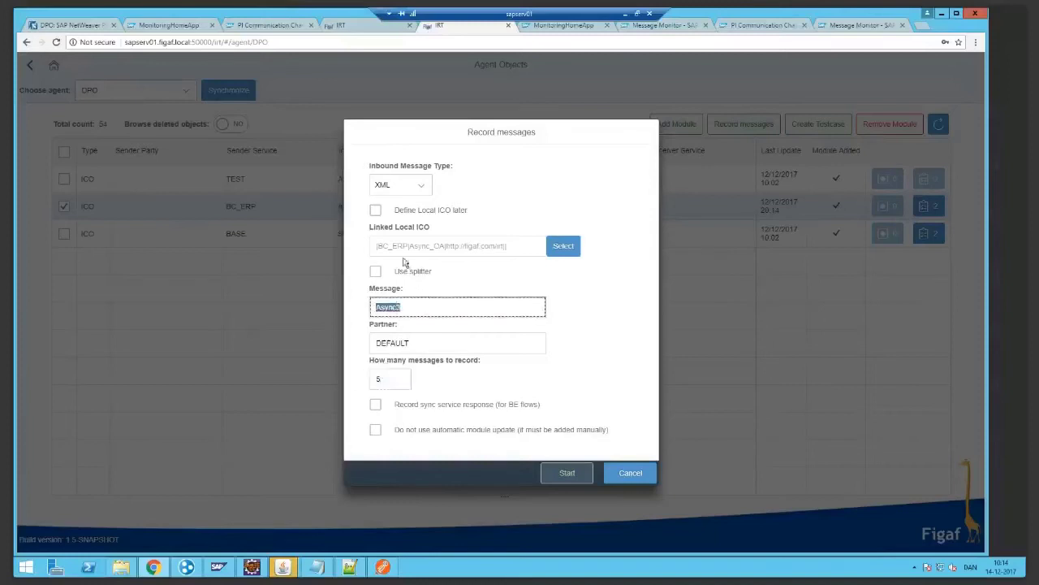
drag(391, 247, 465, 255)
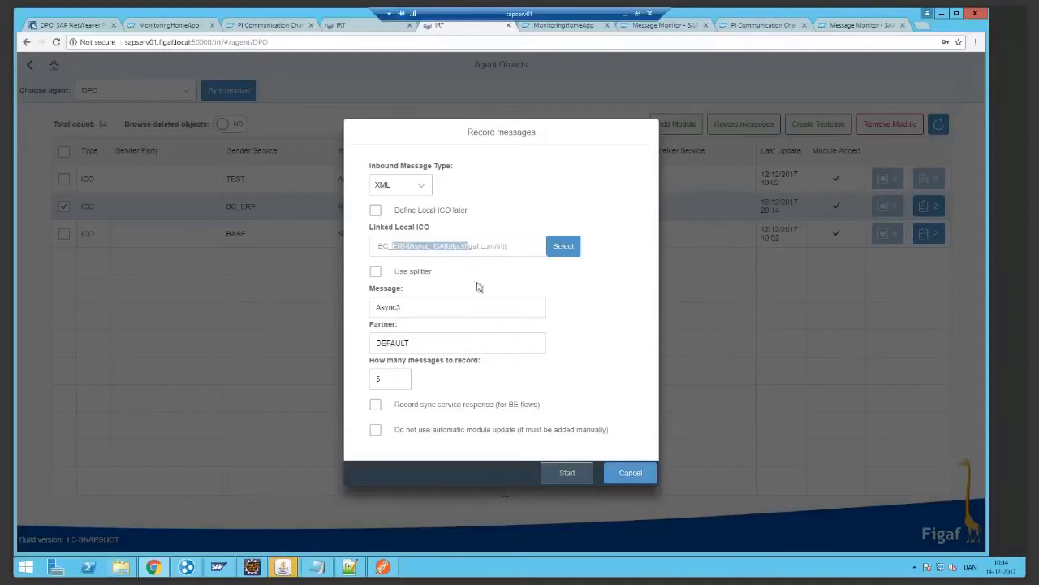
click(568, 473)
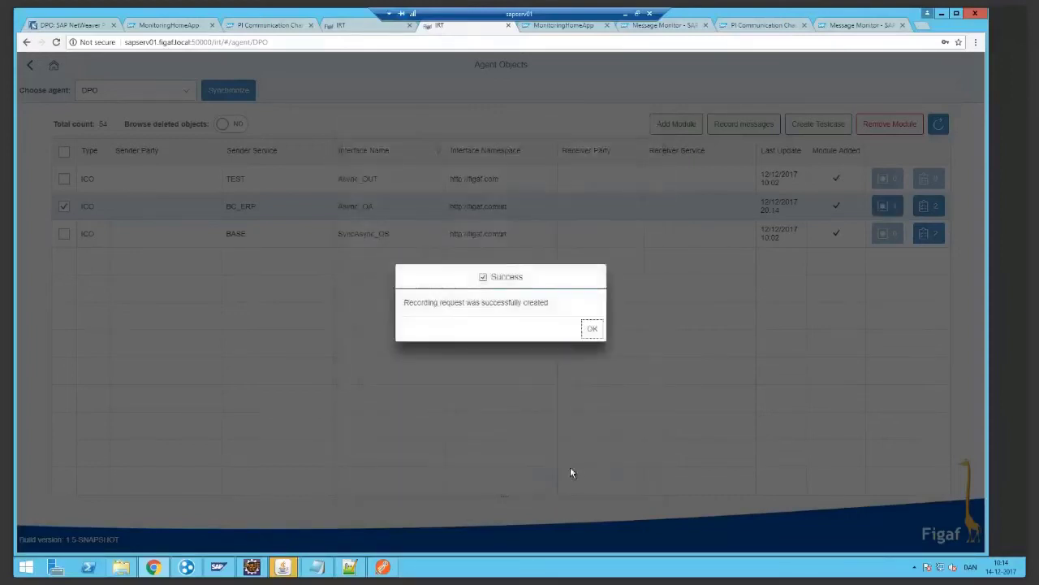
click(592, 329)
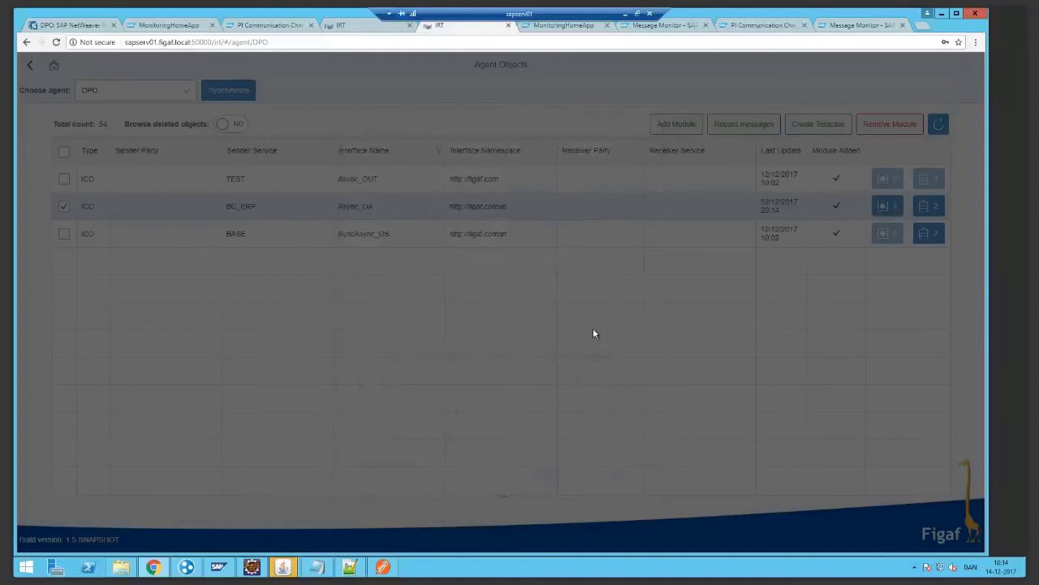
In PI Communication Channel Monitoring, search for channels matching "as*" and start the AsyncSync_Step1_FileSender channel
click(301, 25)
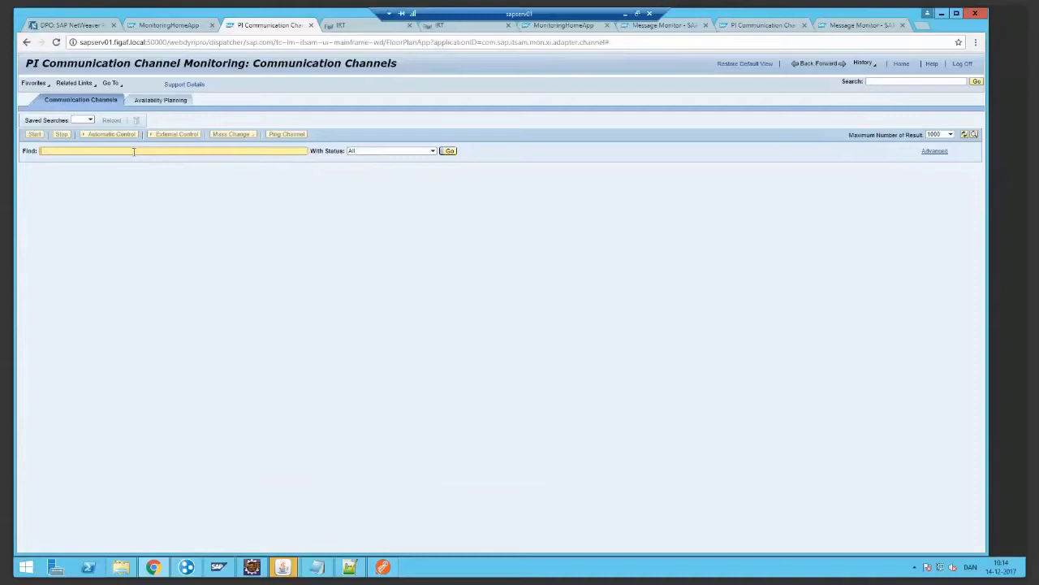
text(aa)
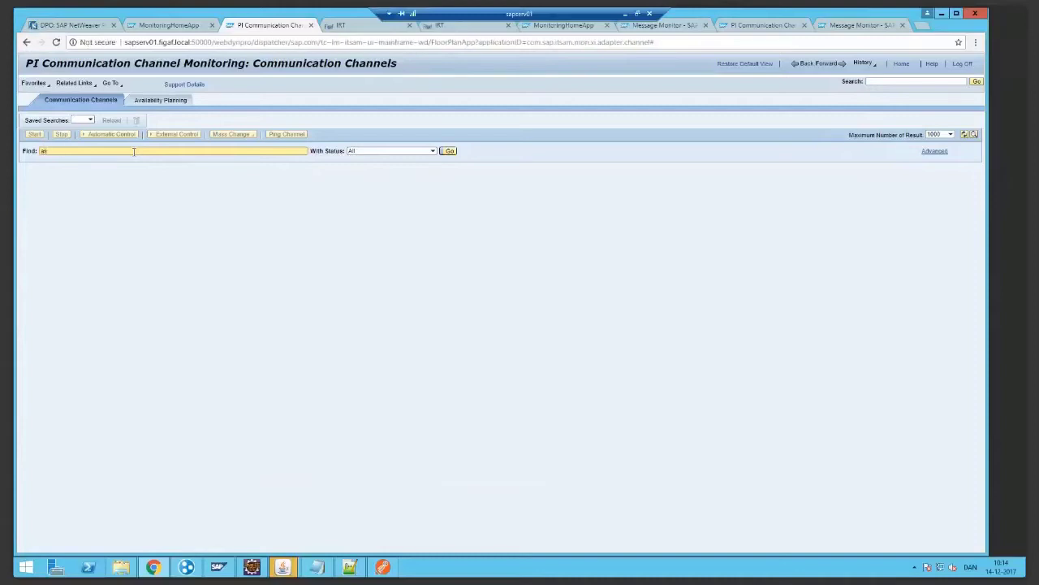
key(Return)
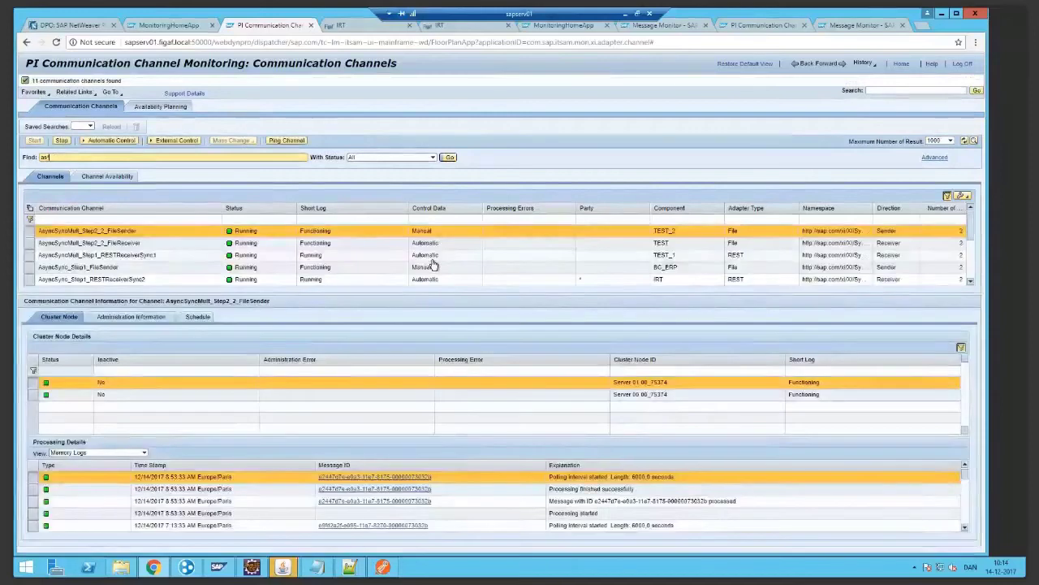
click(423, 258)
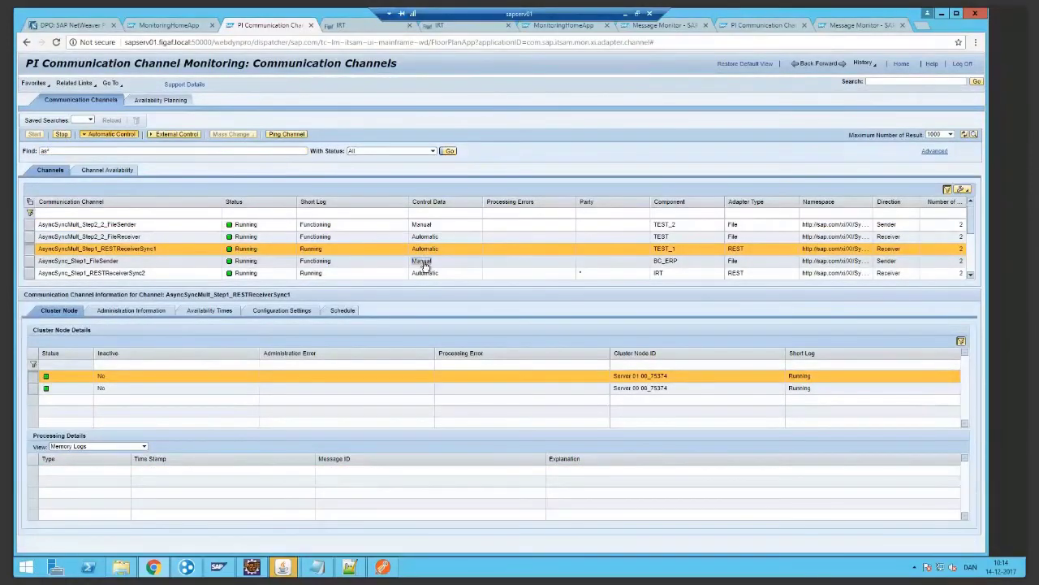
click(424, 265)
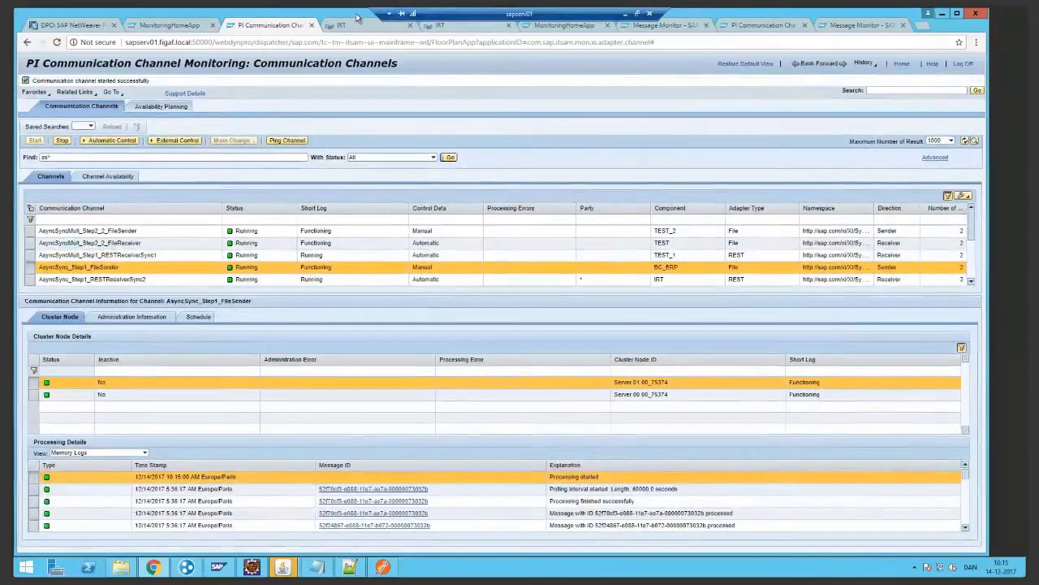
Return to IRT, open the recordings of Async_OA and check the received inbound and outbound message counts
click(439, 25)
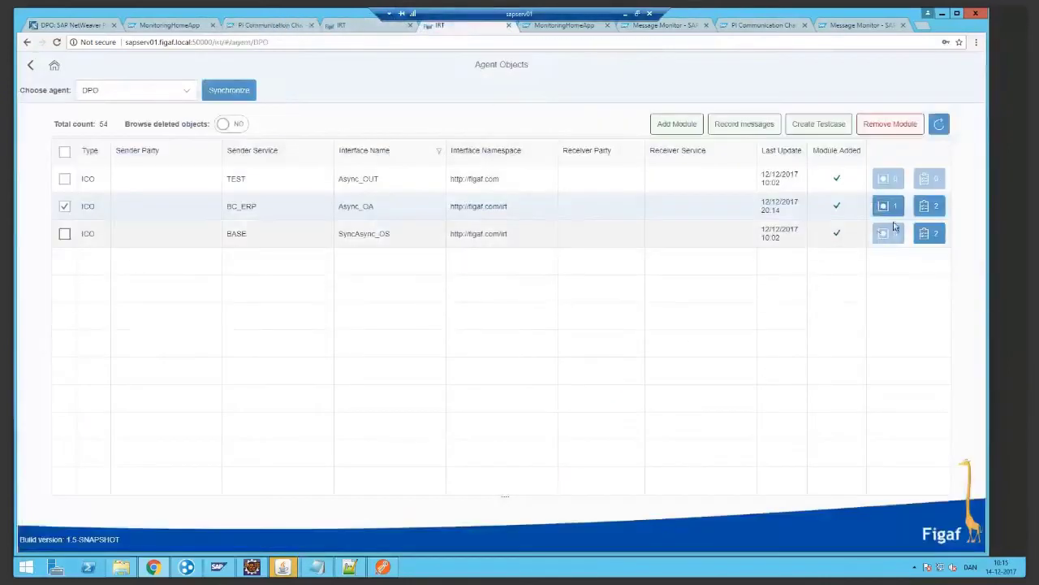
click(901, 208)
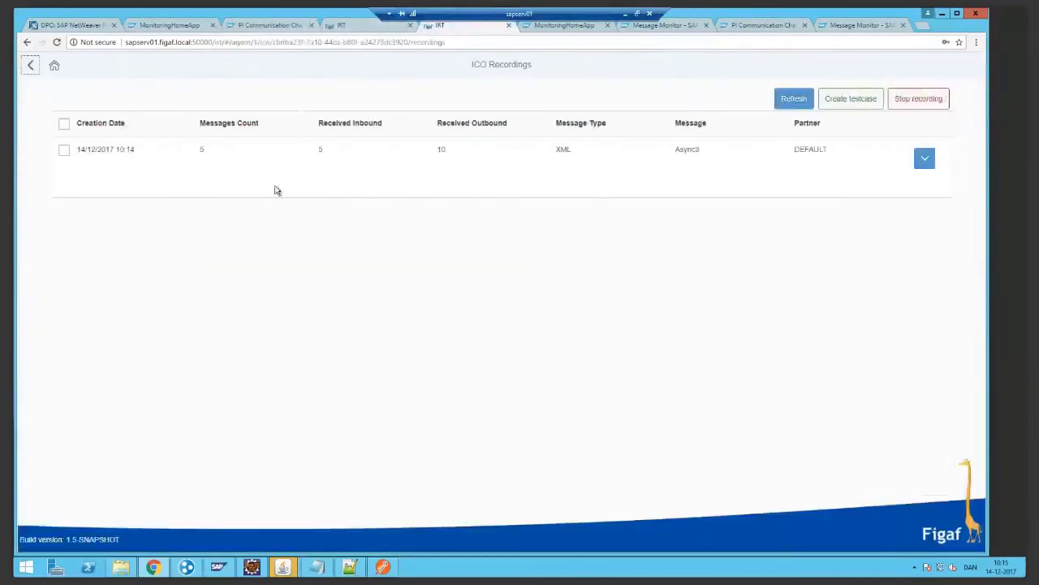
click(30, 71)
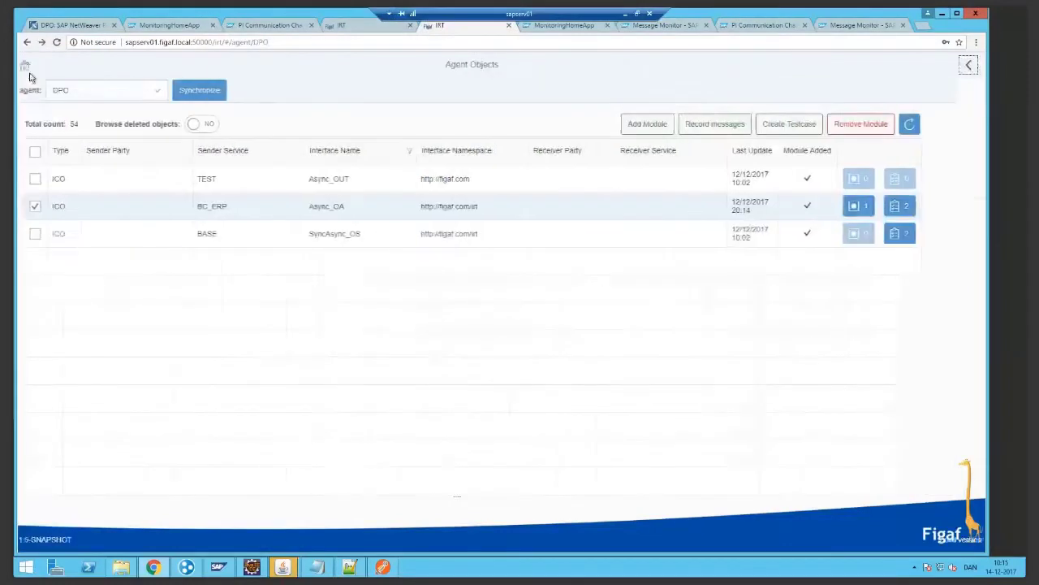
click(885, 208)
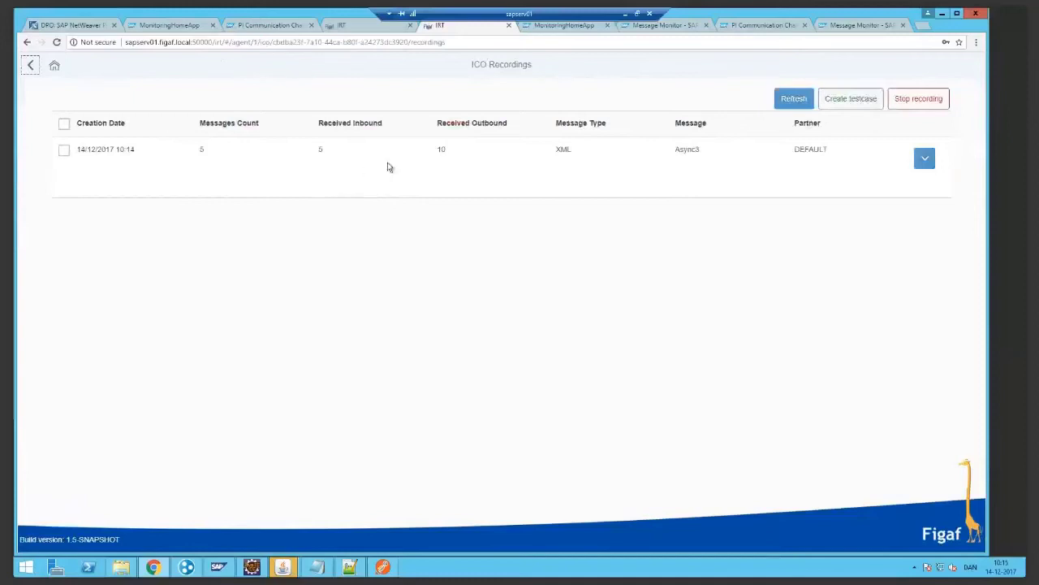
drag(309, 155, 343, 157)
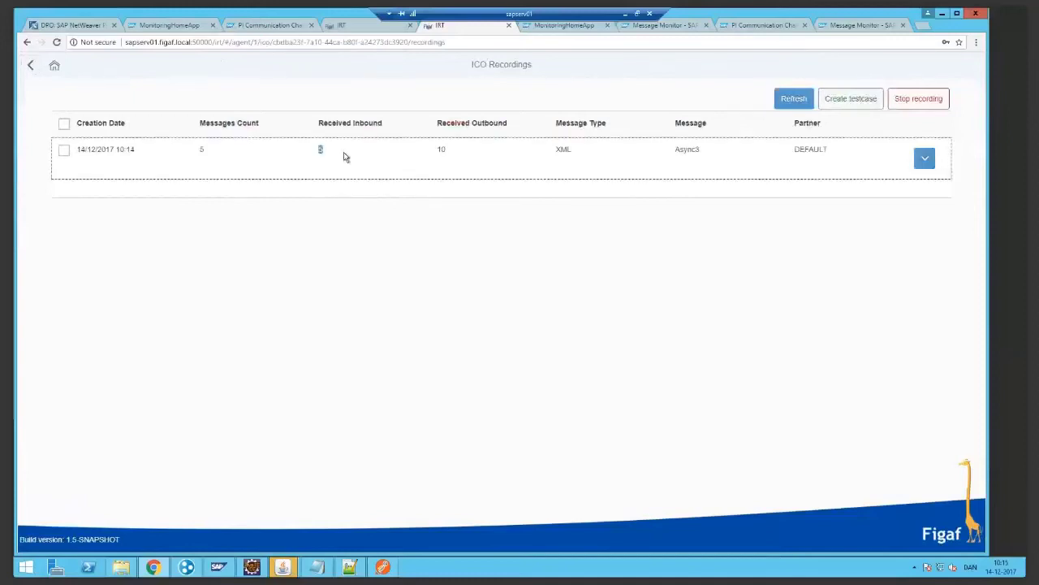
click(441, 179)
drag(435, 149, 448, 150)
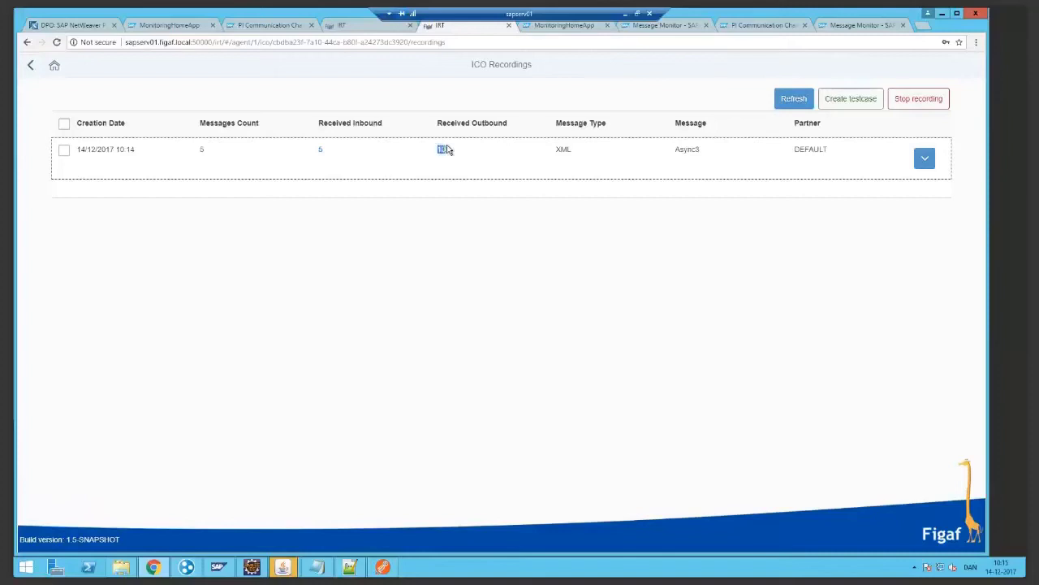
click(246, 30)
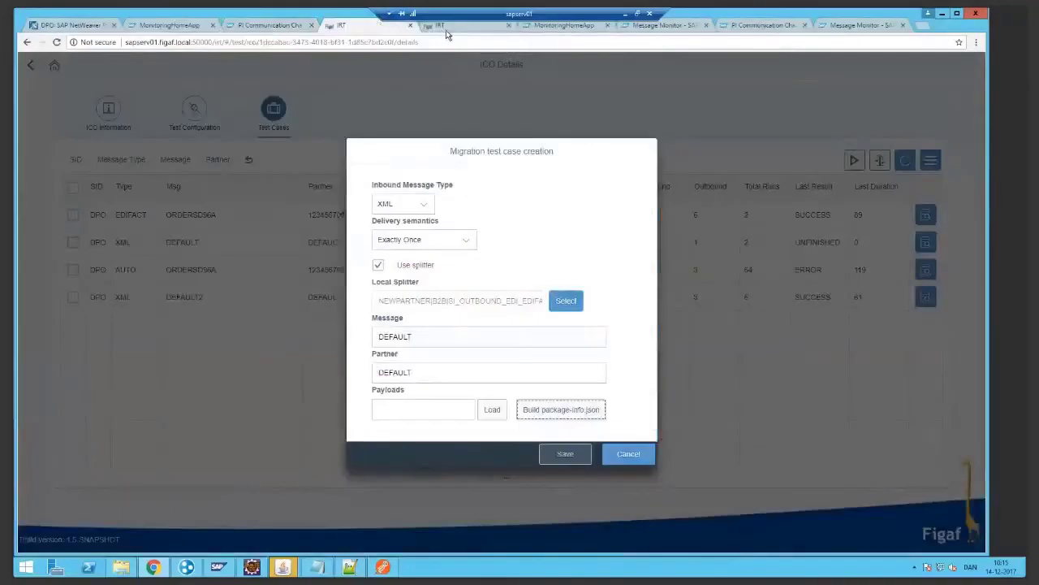
click(449, 29)
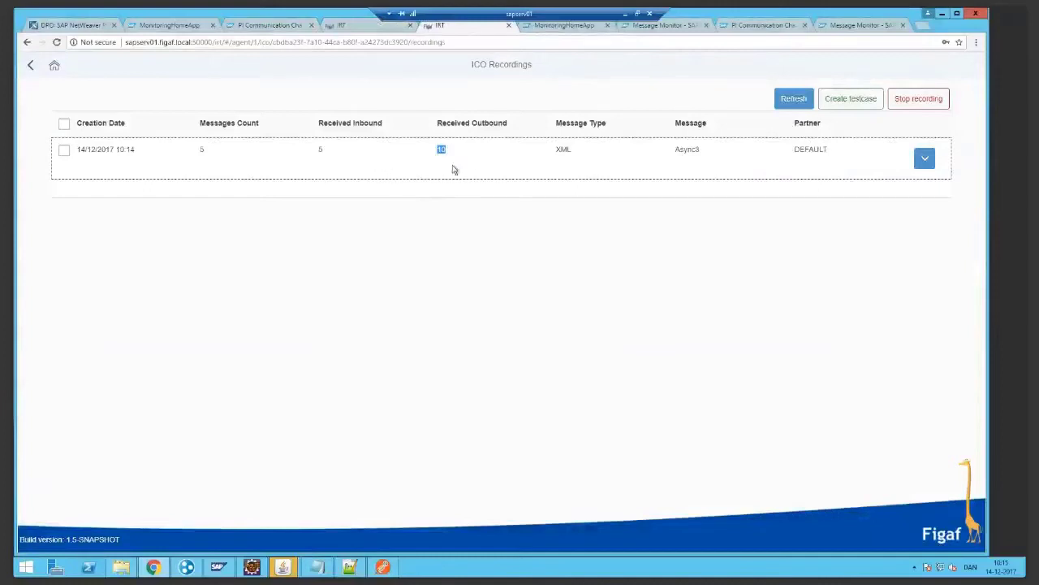
Expand the Async3 recording and view the details of the outbound ListEmpty message in group 1
click(929, 163)
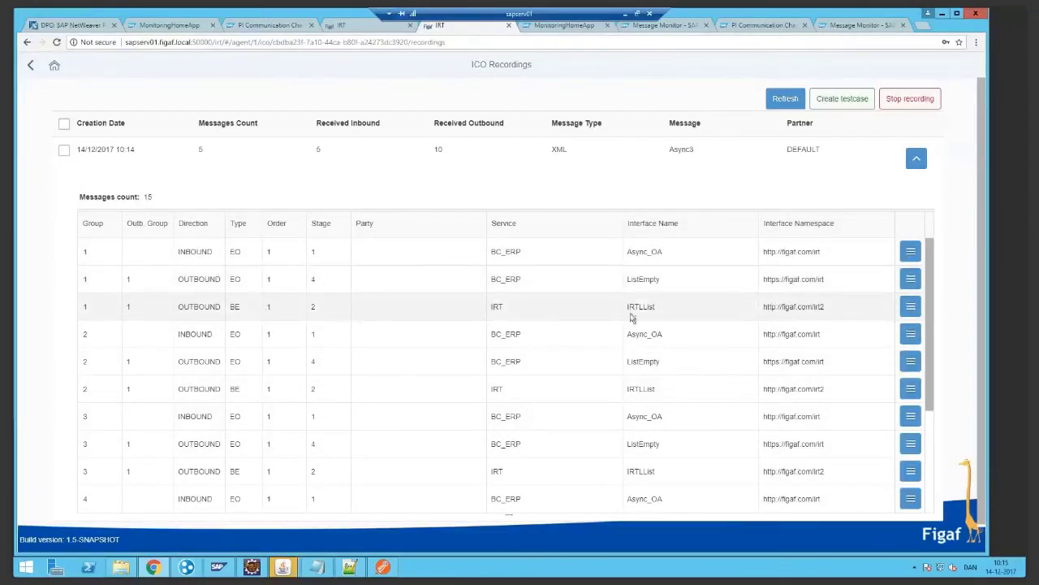
click(910, 281)
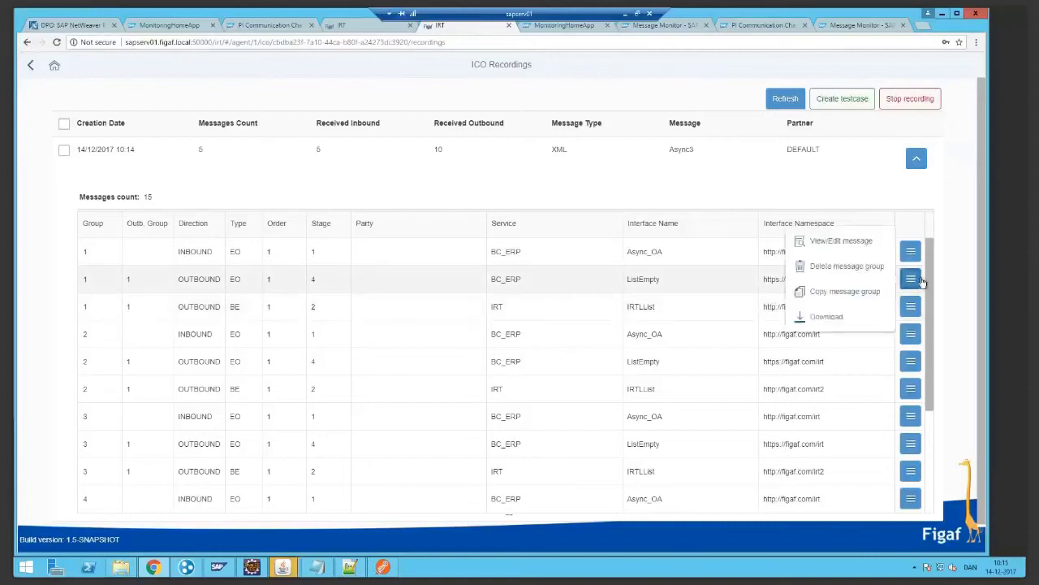
click(855, 243)
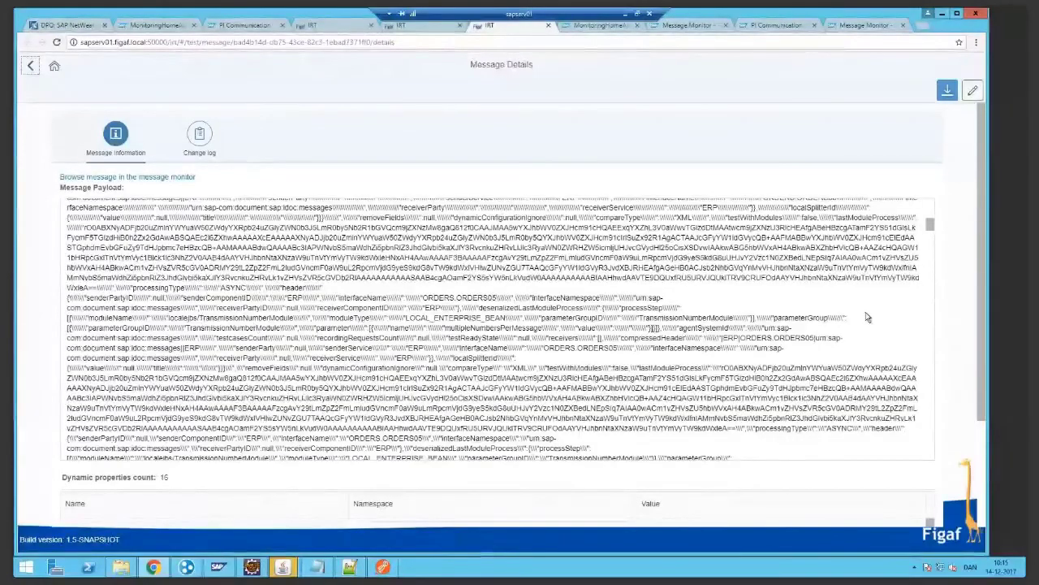
Leave the message details, go back to the agent objects and filter the interface names by "asy"
click(26, 69)
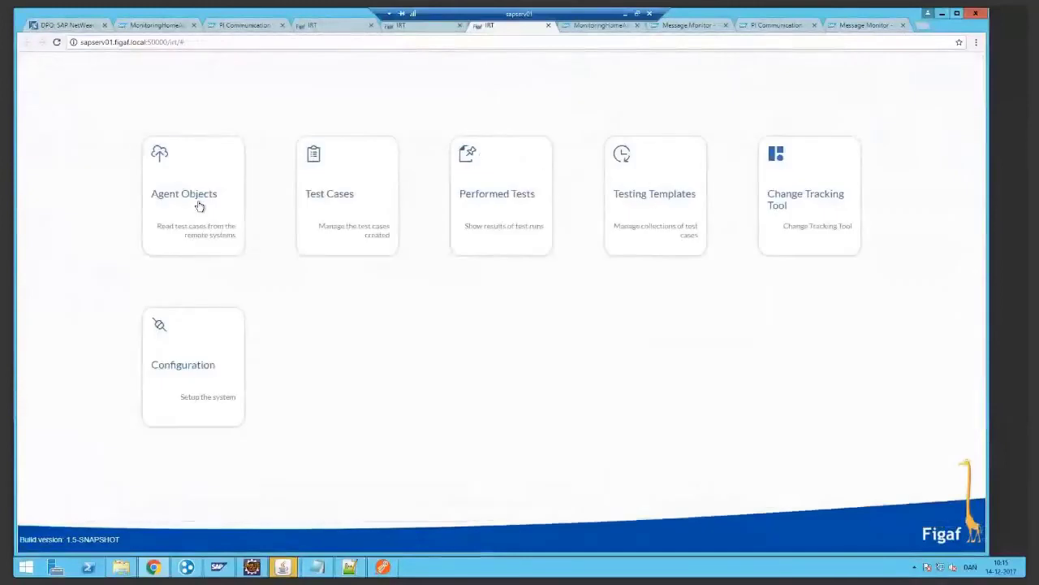
click(199, 206)
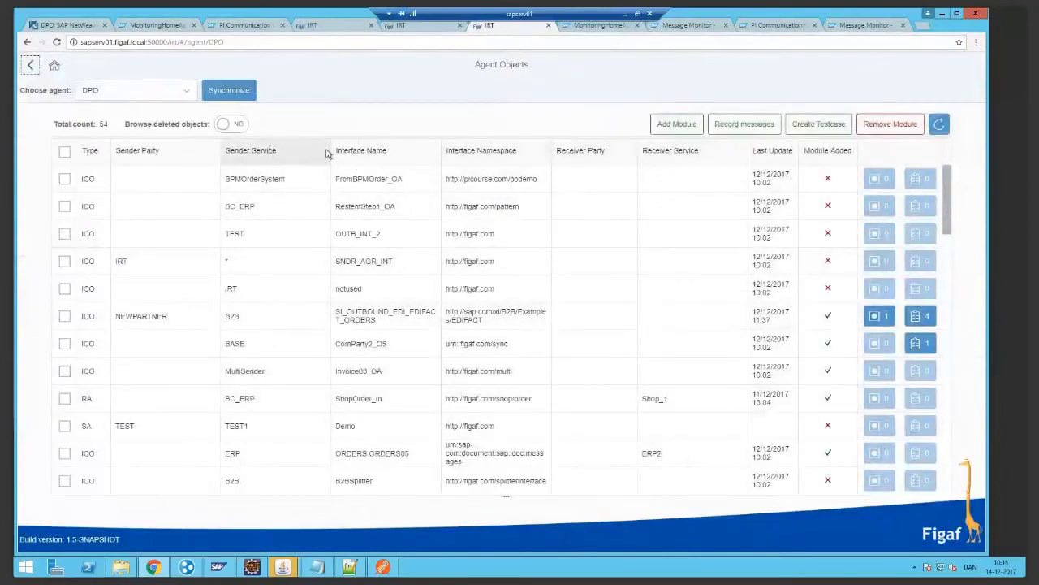
click(355, 152)
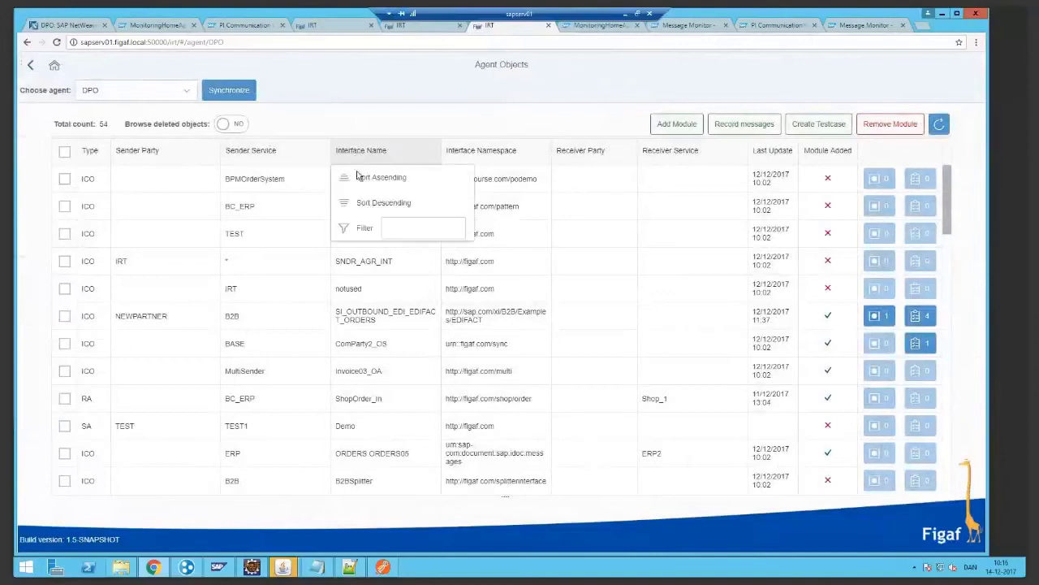
click(404, 229)
text(a)
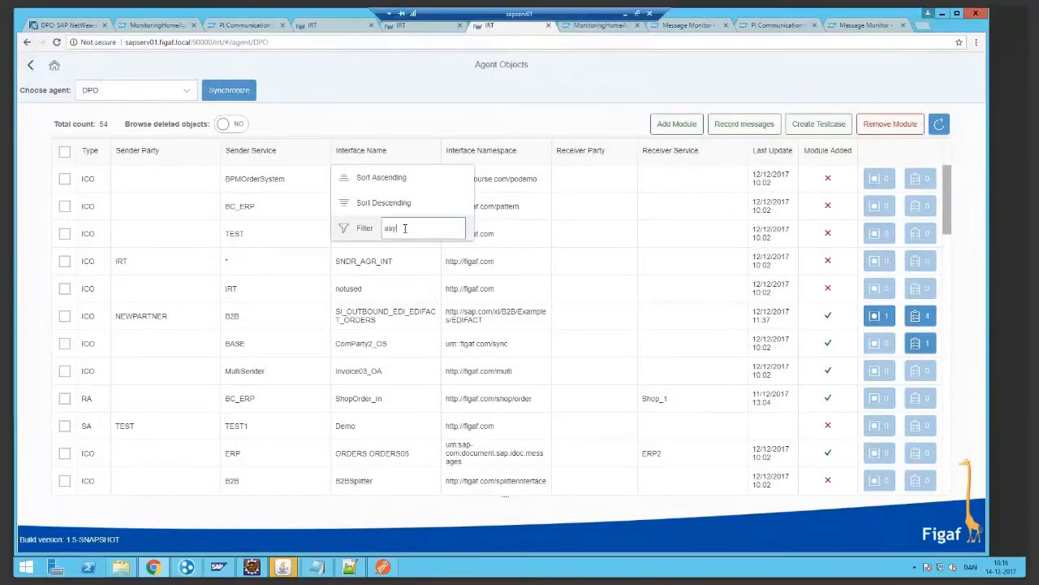
text(sy)
key(Return)
Create a test case from the Async3 recording of Async_OA, keeping the linked ICO, and open that ICO's details
click(888, 206)
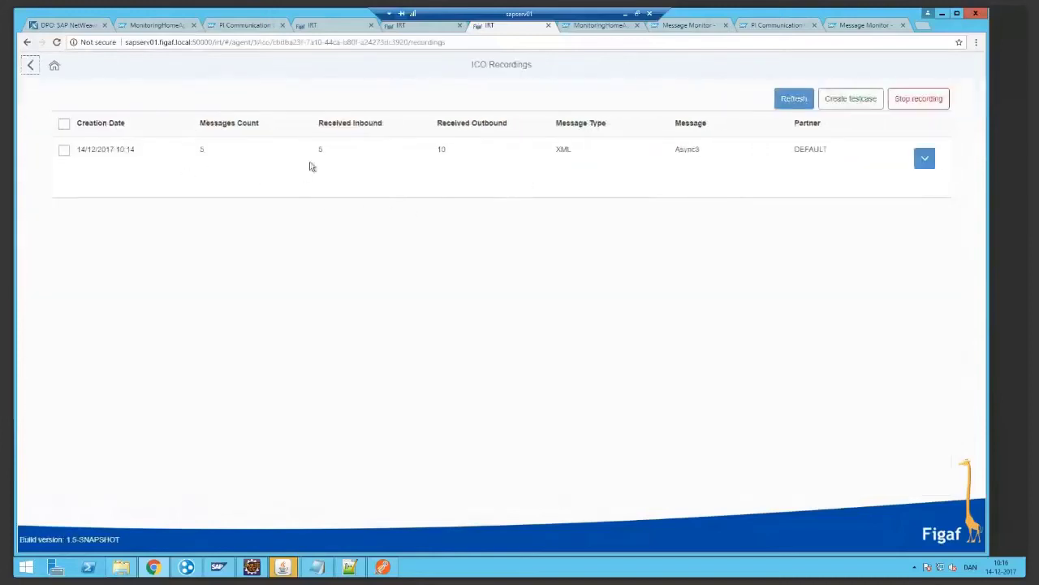
click(64, 150)
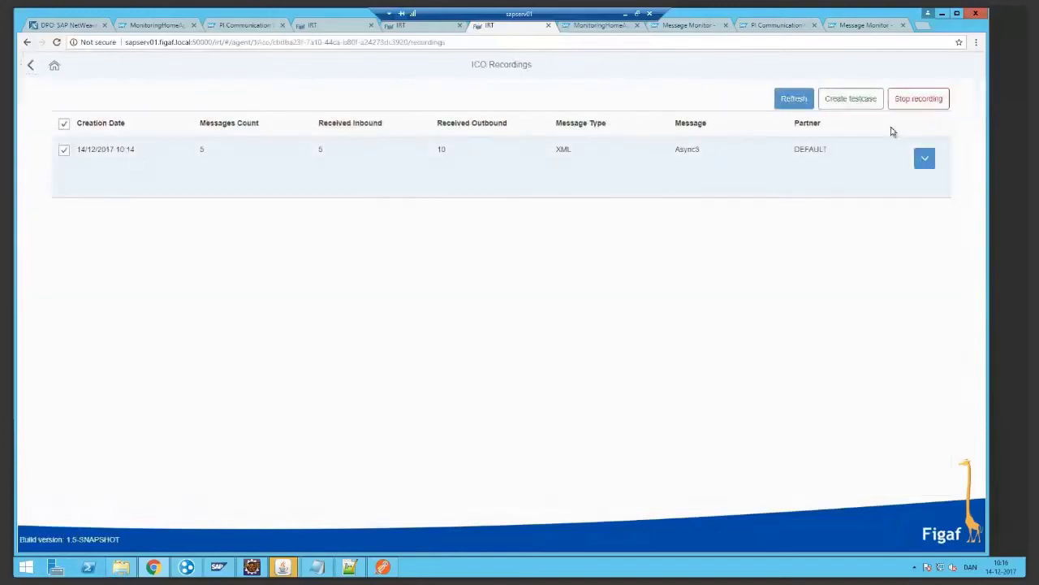
click(867, 102)
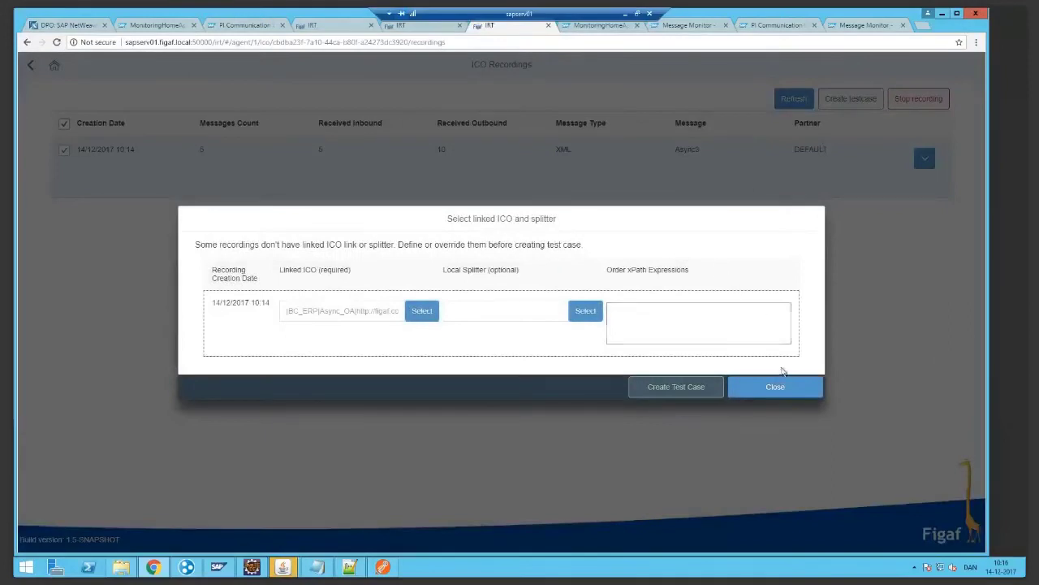
click(678, 386)
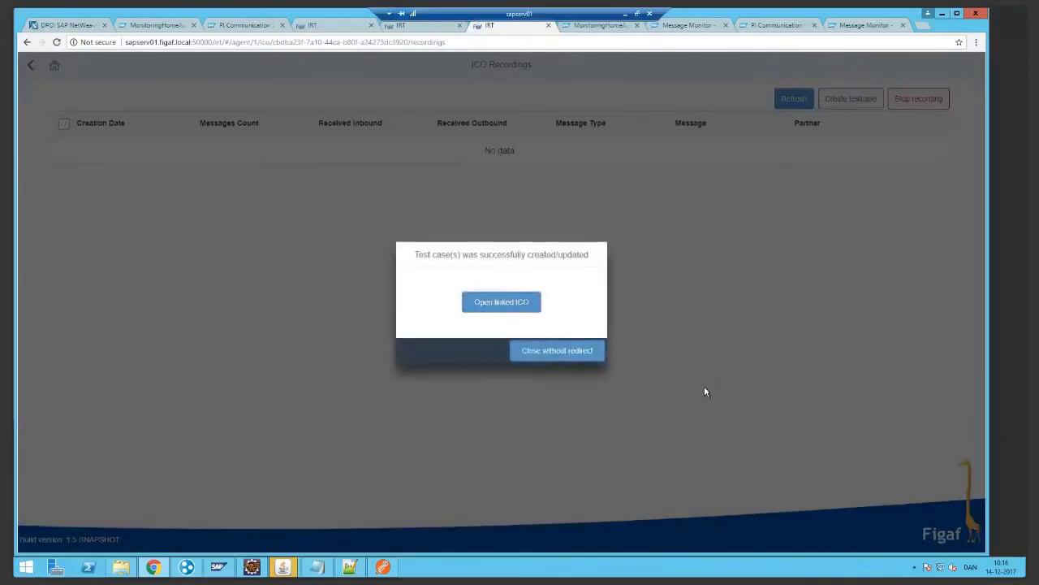
click(517, 303)
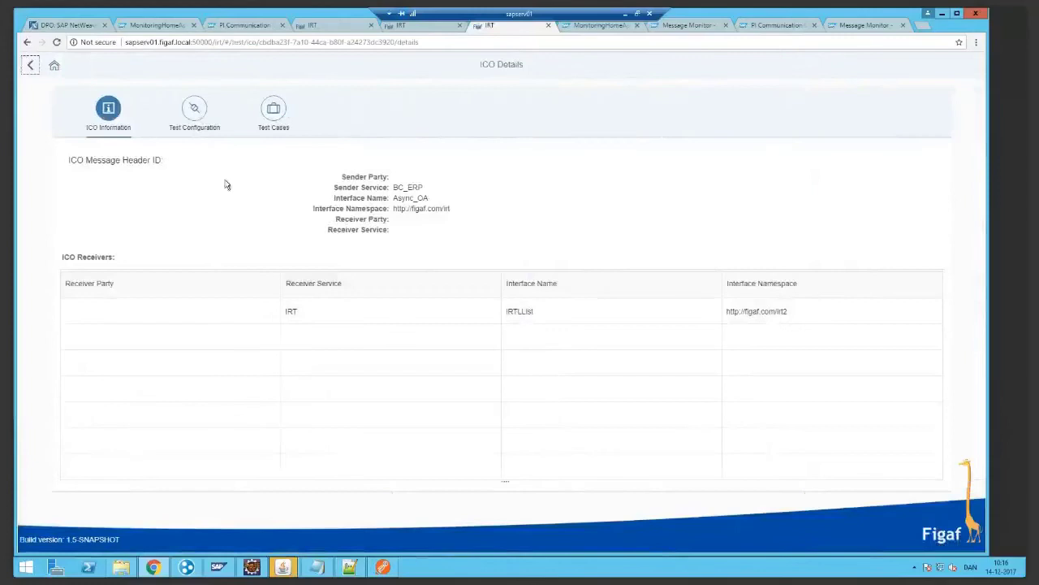
Look over the ICO's test cases and examine the item ignore, dynamic configuration ignore and other settings in its test configuration
click(270, 124)
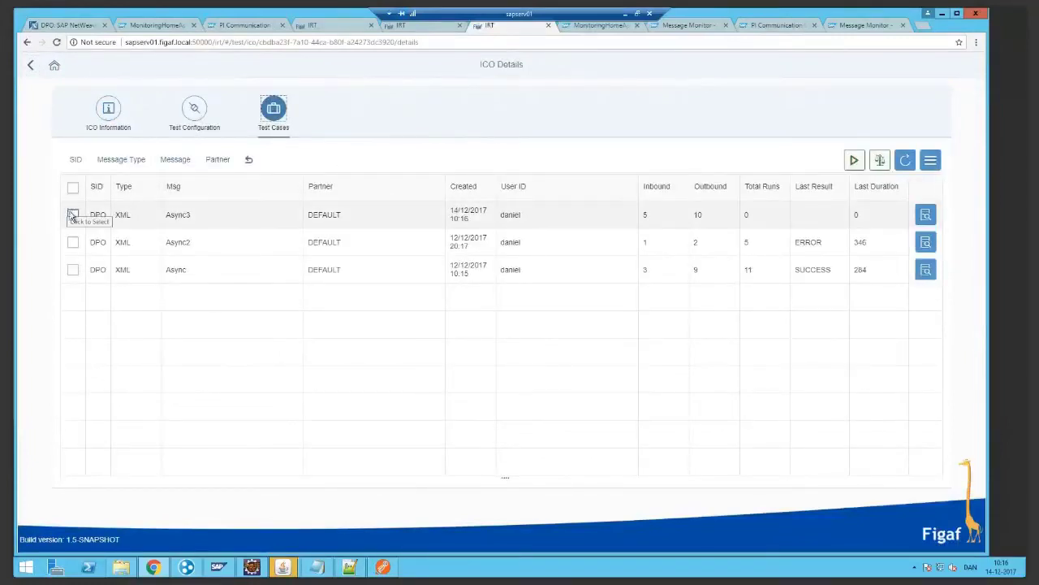
click(195, 109)
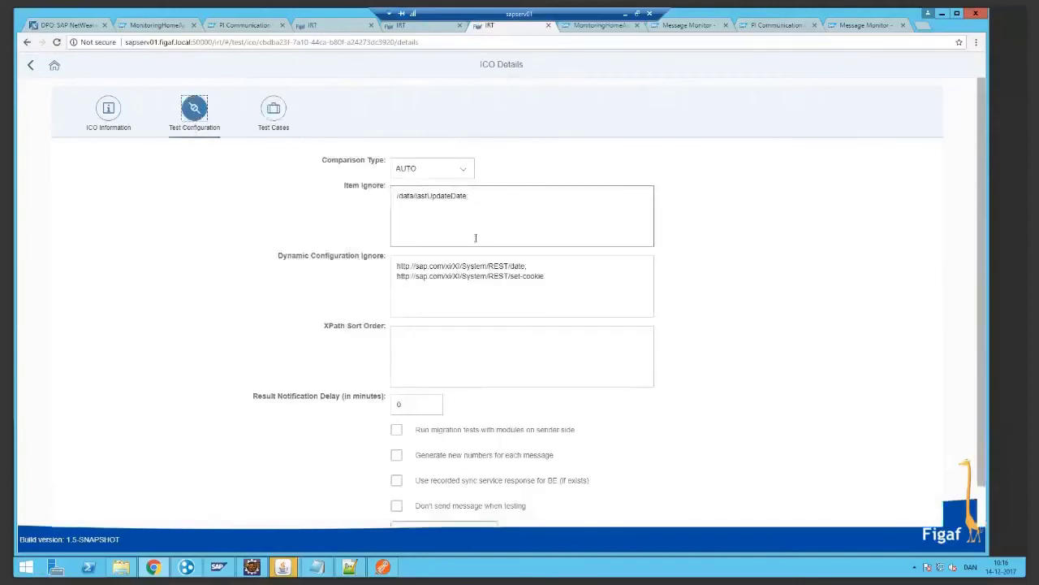
click(480, 196)
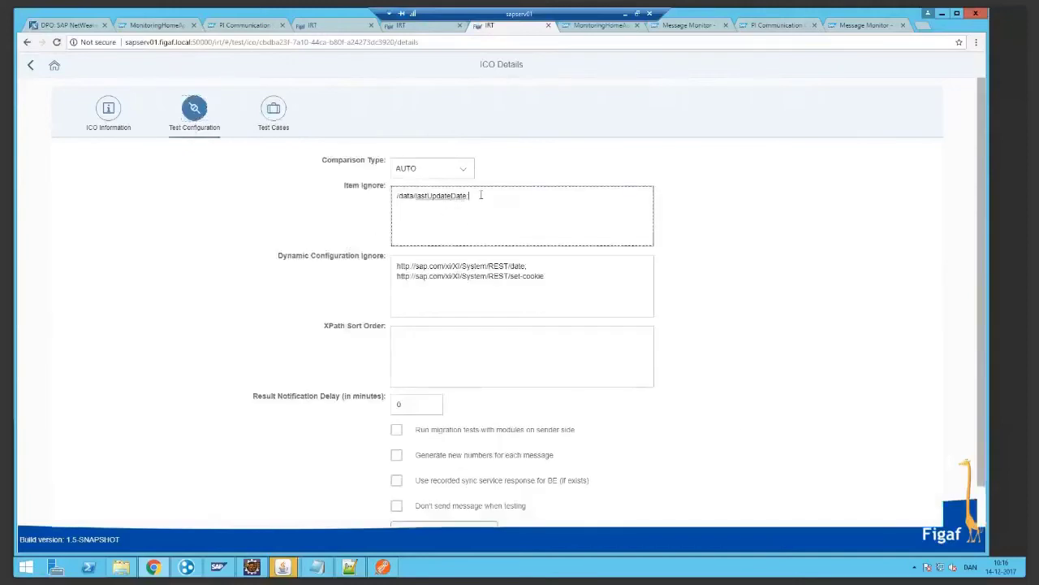
key(ctrl+a)
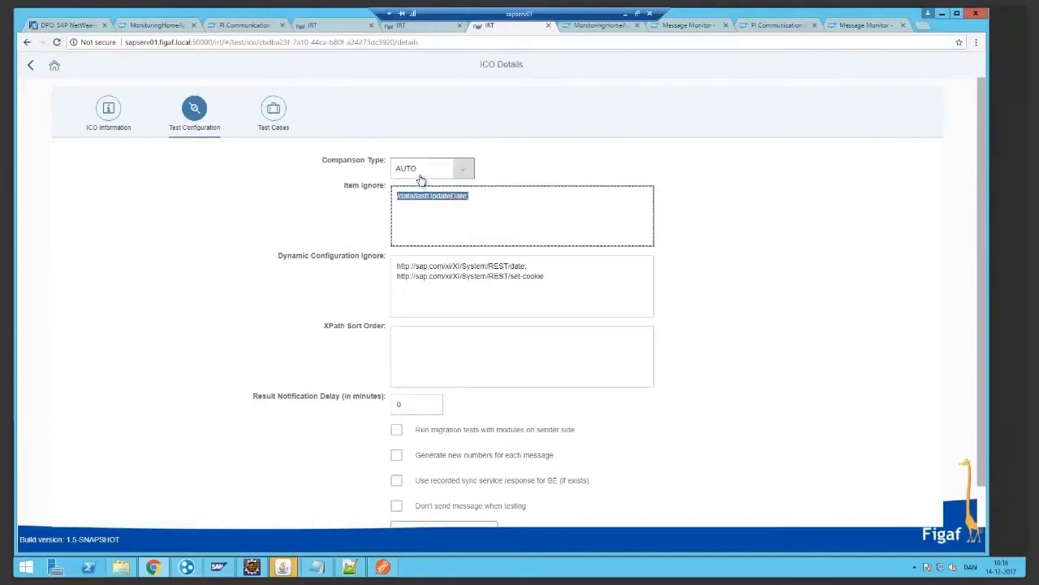
click(439, 269)
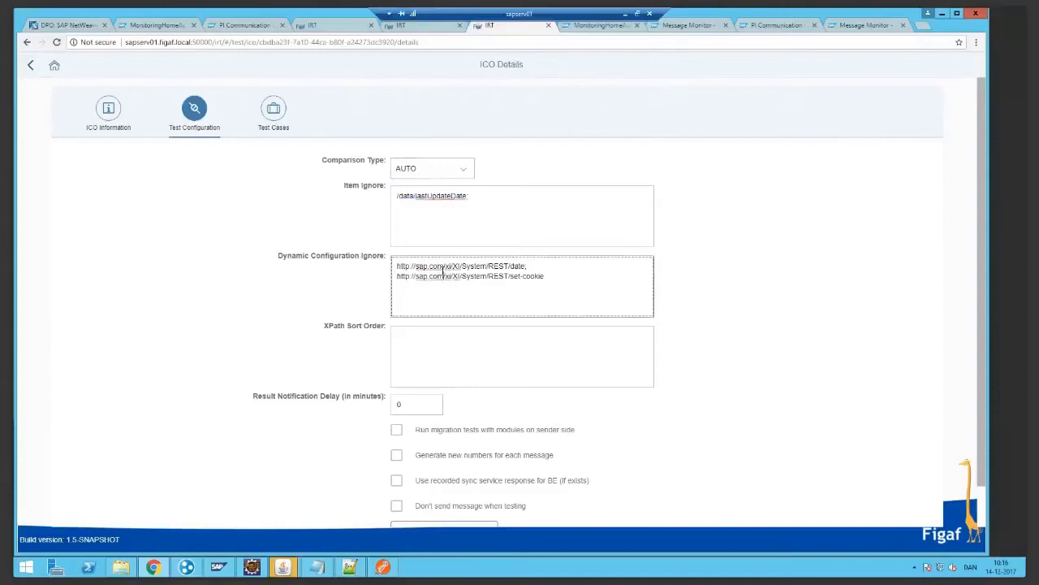
scroll(347, 278, down, 1)
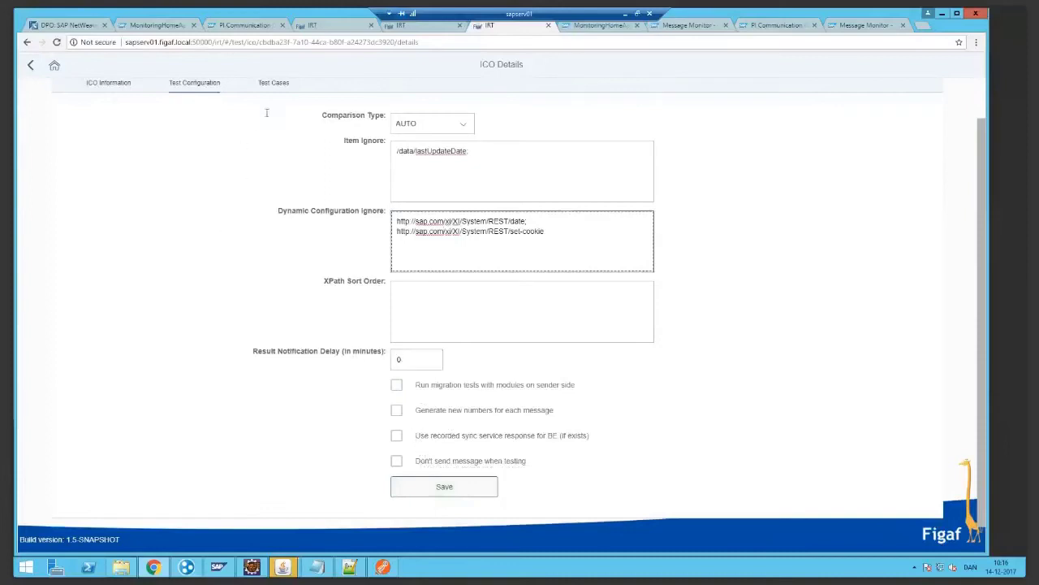
Run the Async3 test case from the ICO's test cases and acknowledge the run
click(274, 84)
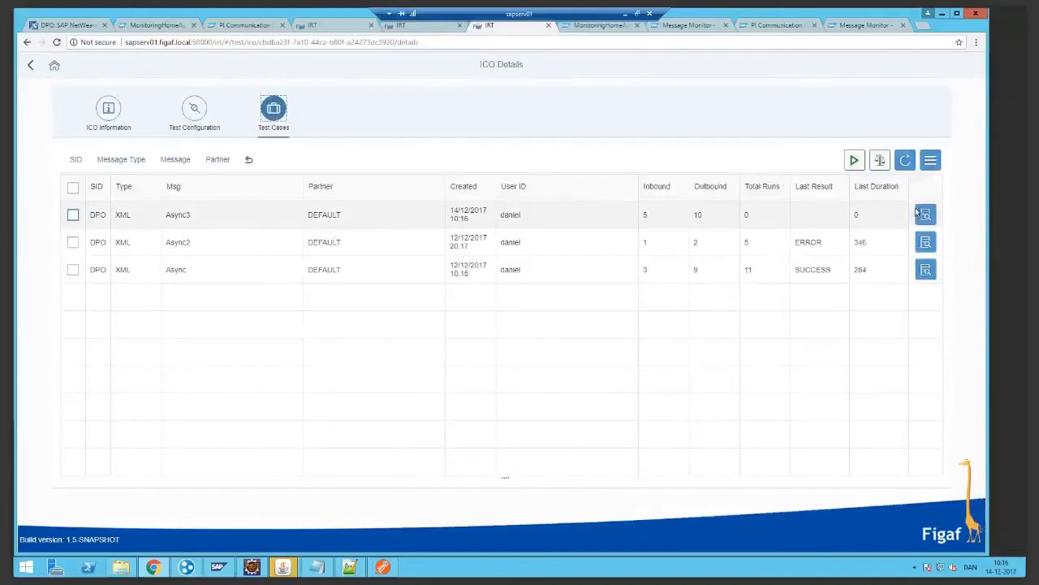
click(73, 215)
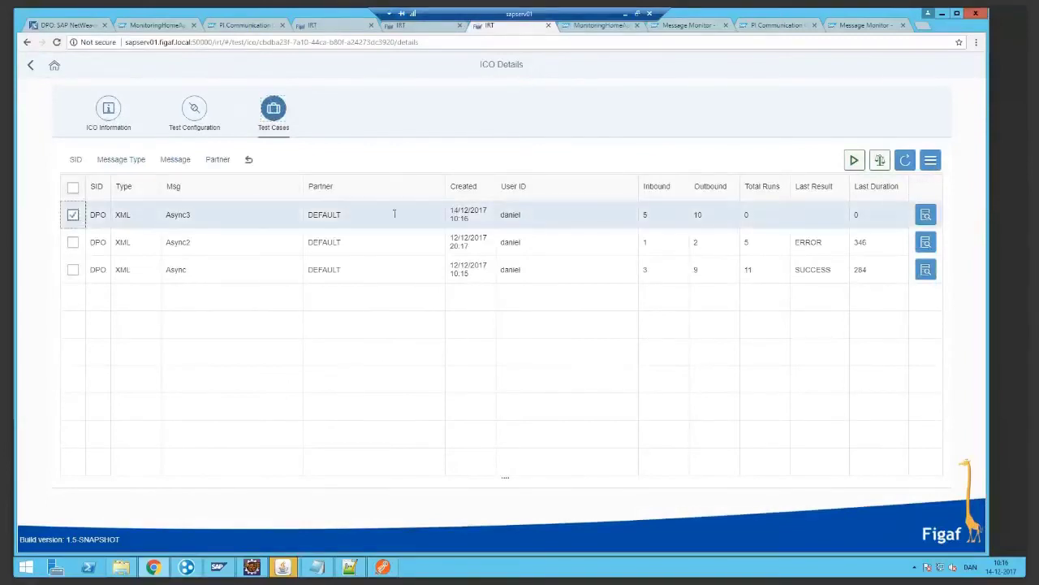
click(854, 160)
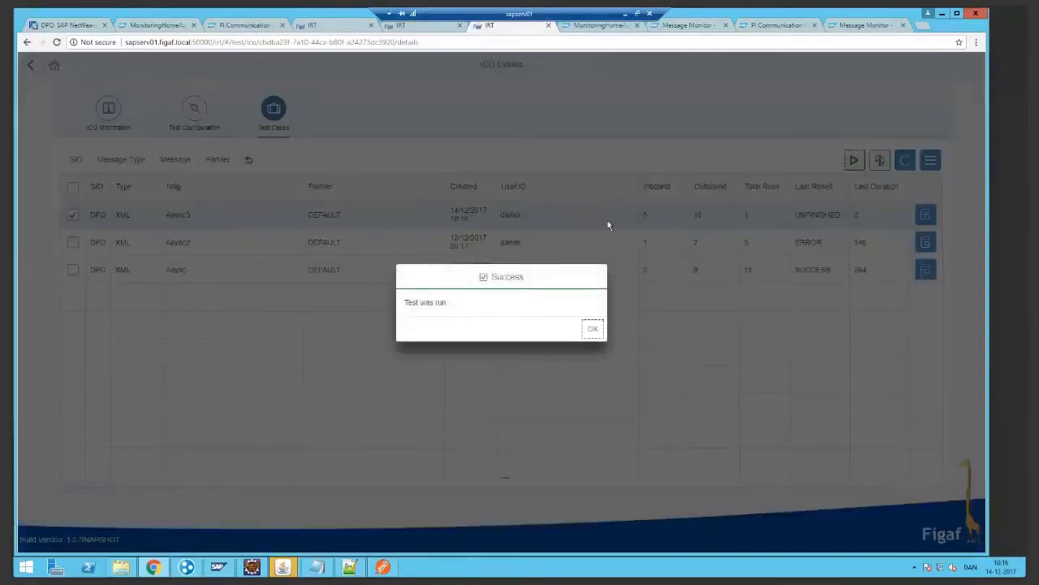
click(586, 326)
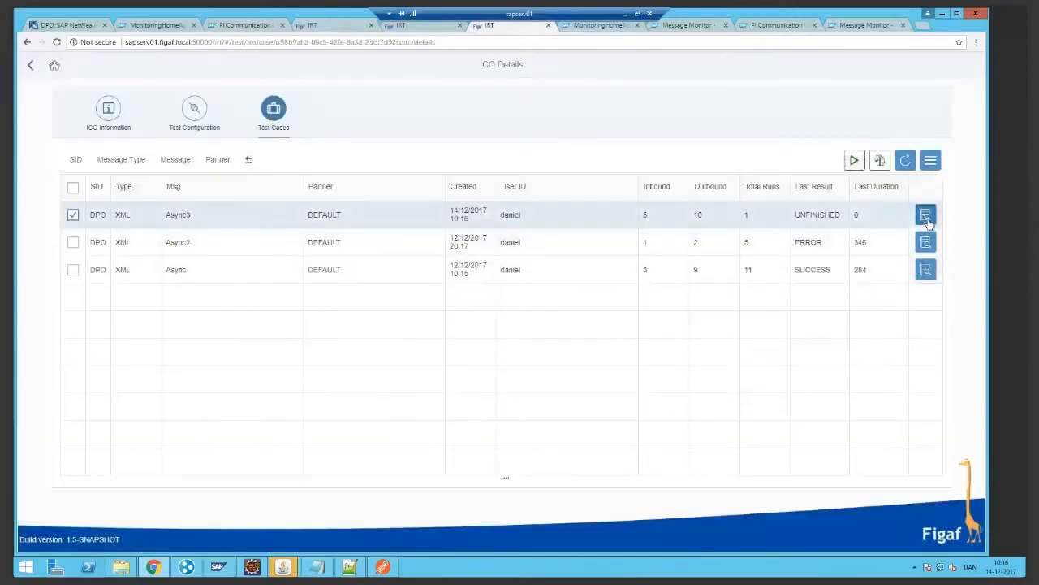
View the results of the Async3 test run and refresh them to check the run and result status of each message
click(926, 214)
click(212, 124)
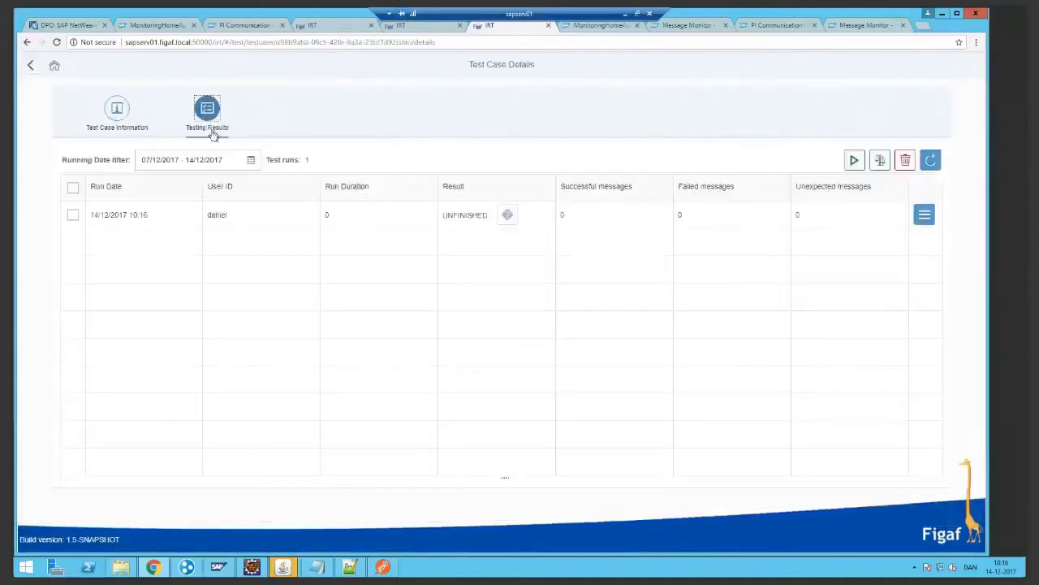
click(925, 215)
click(868, 225)
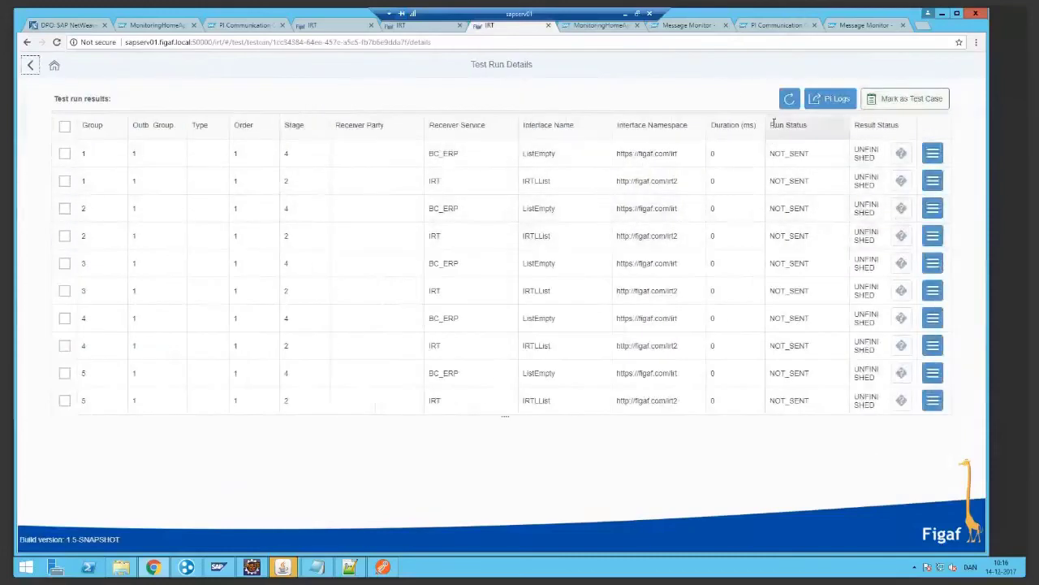
click(788, 98)
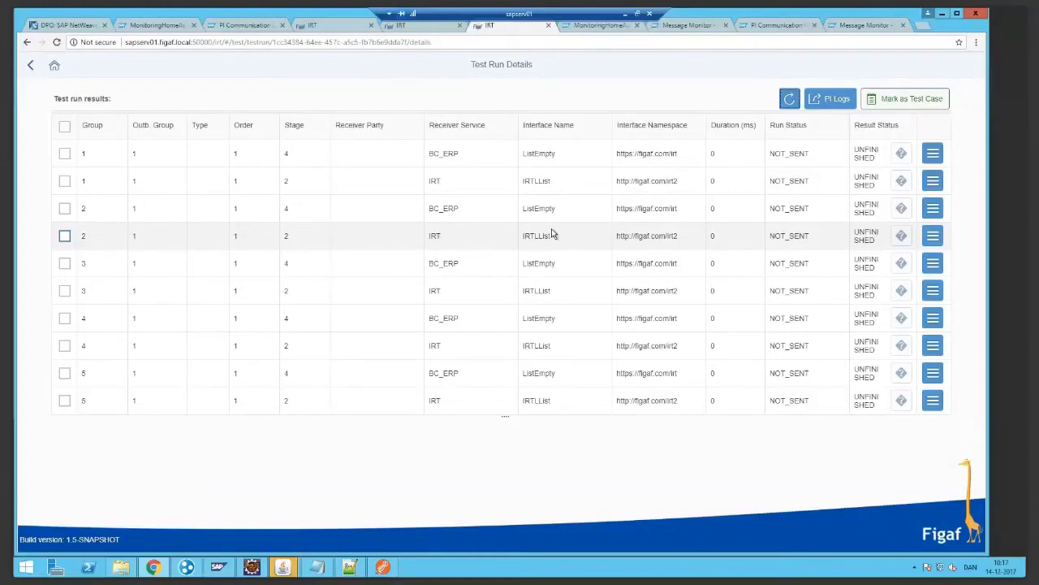
click(789, 98)
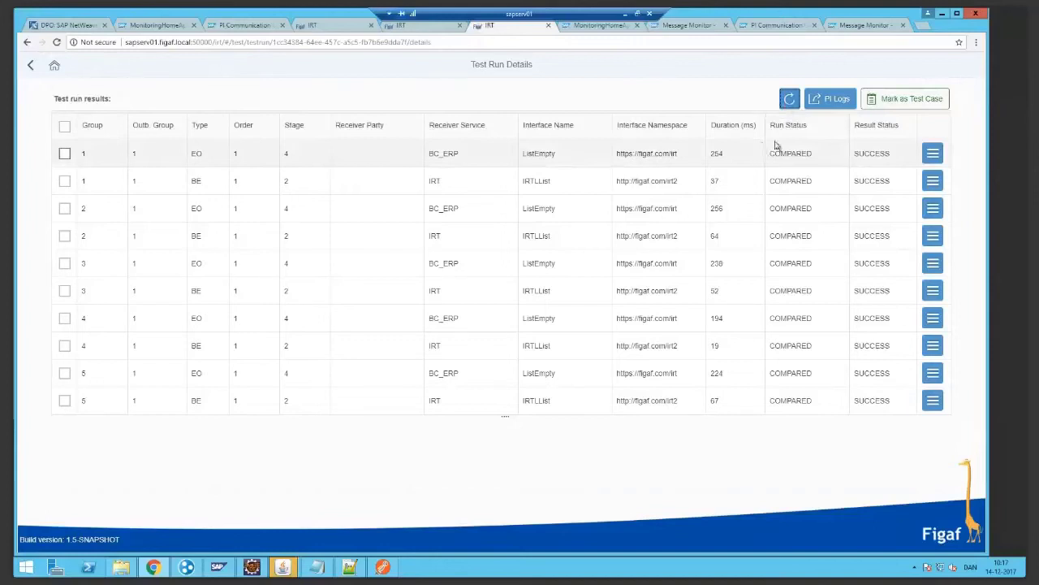
Compare the expected and actual result of the group 1 ListEmpty message using Binary Diffs, then close the comparison
click(933, 153)
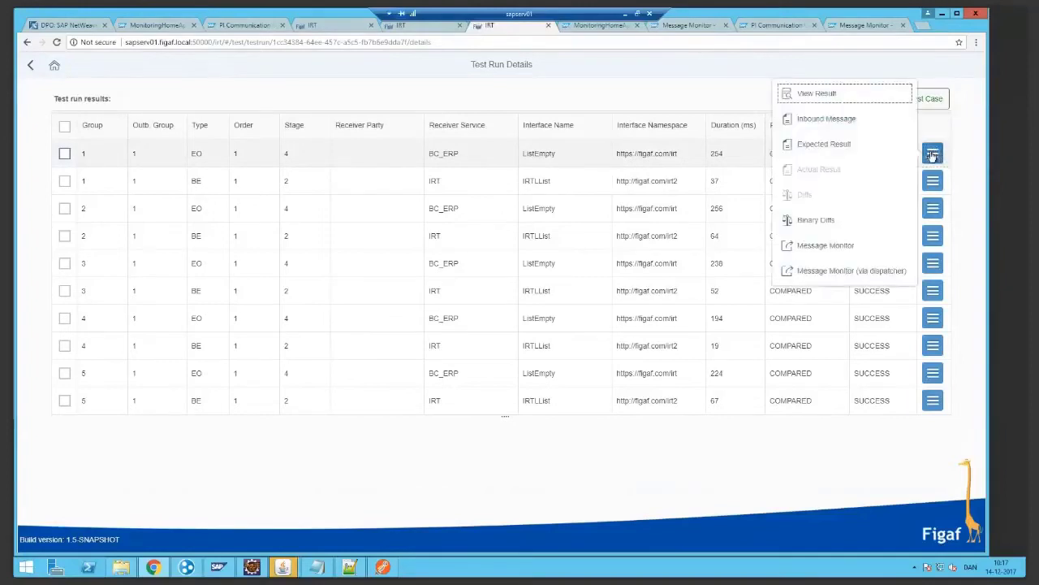
click(617, 160)
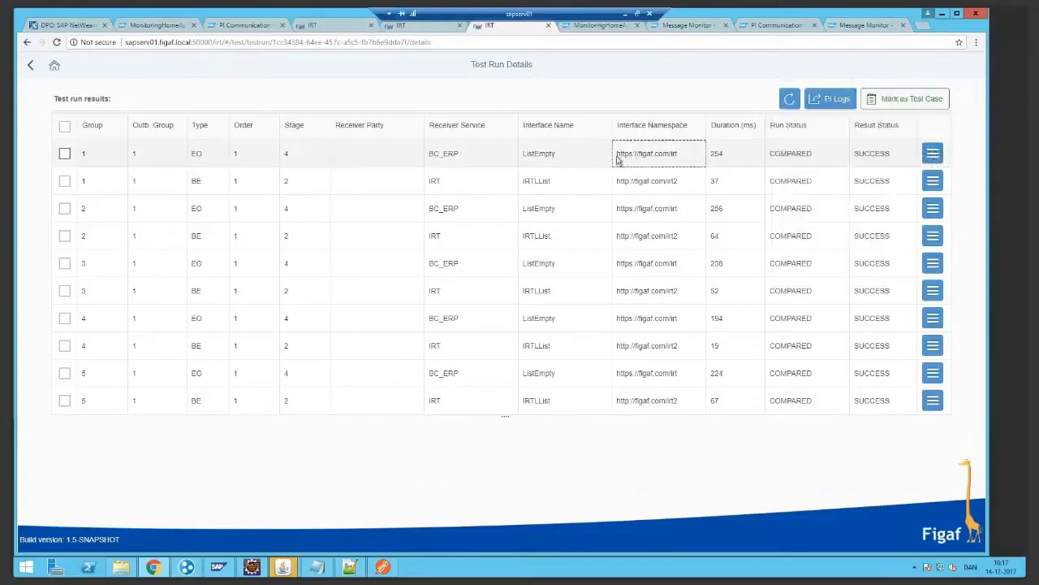
click(932, 157)
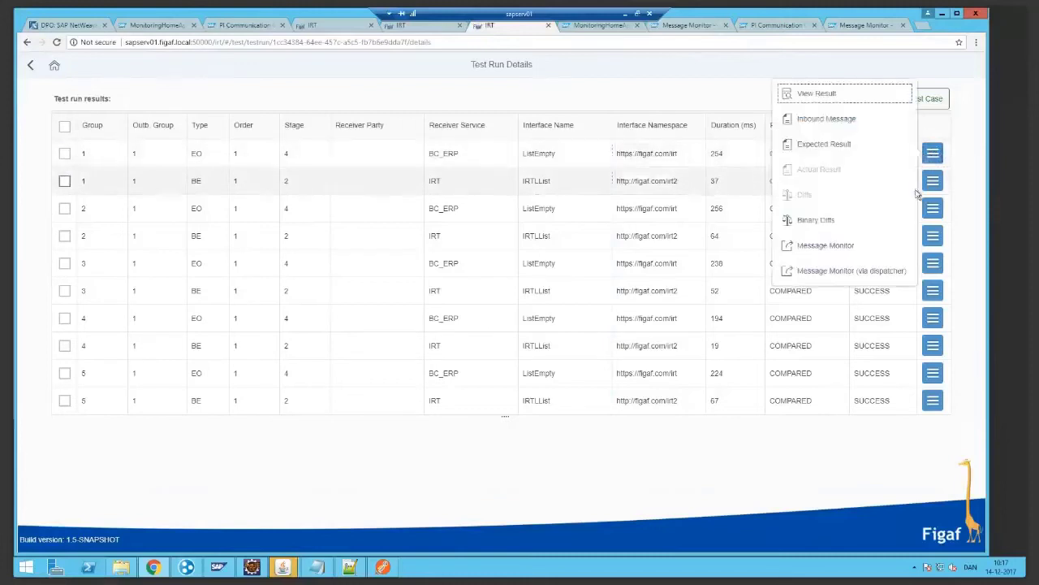
click(864, 221)
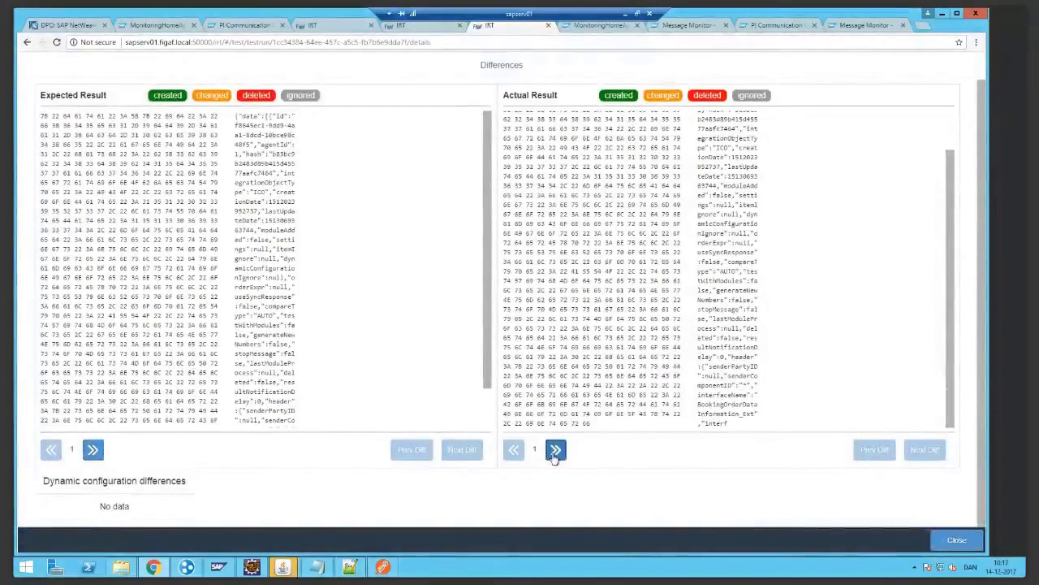
click(957, 540)
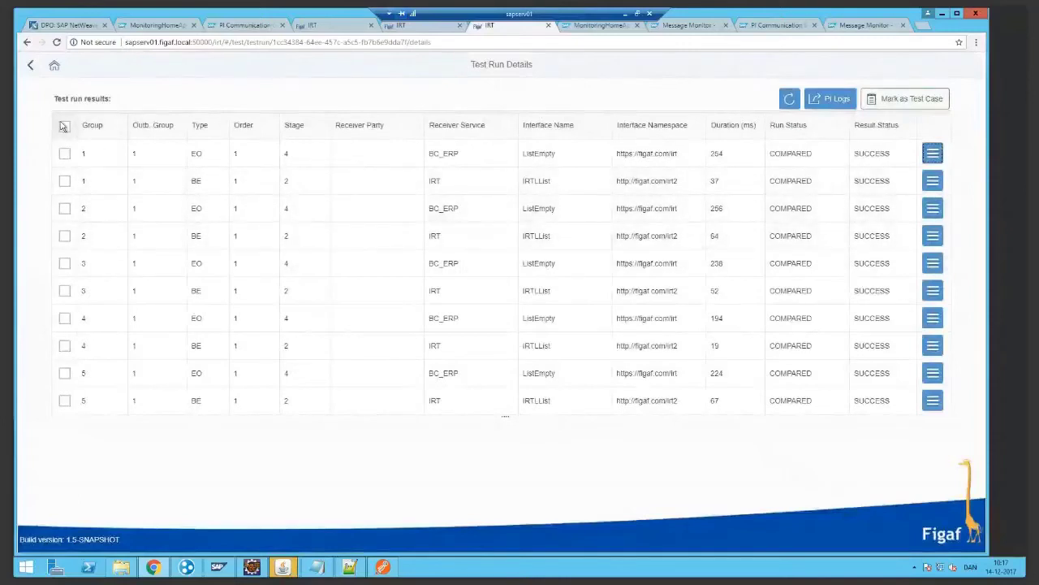
Return to the test cases, view the most recent Async2 run's results and show the differences for the group 1 IRTLList message
click(29, 69)
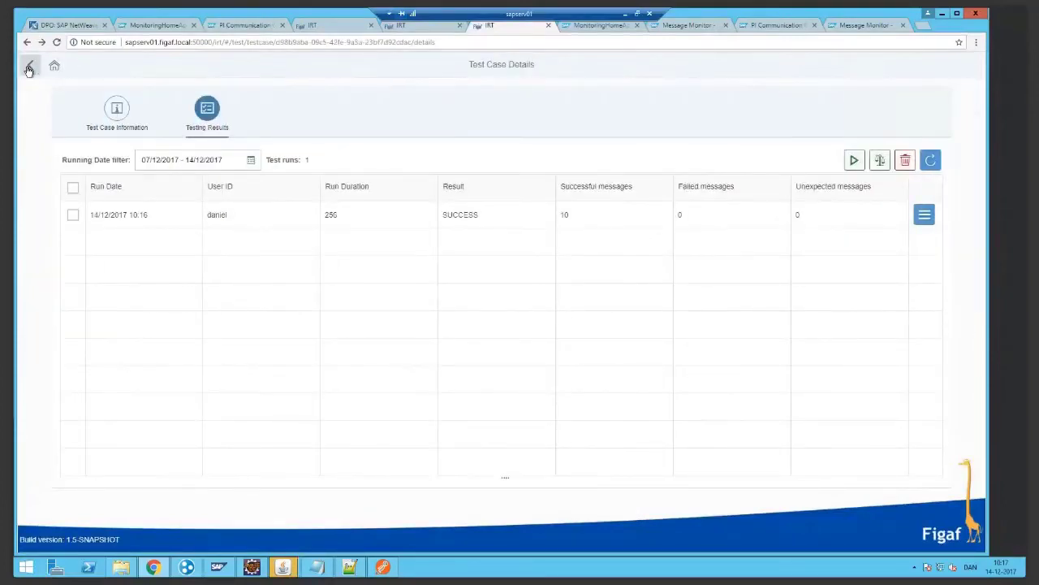
click(29, 69)
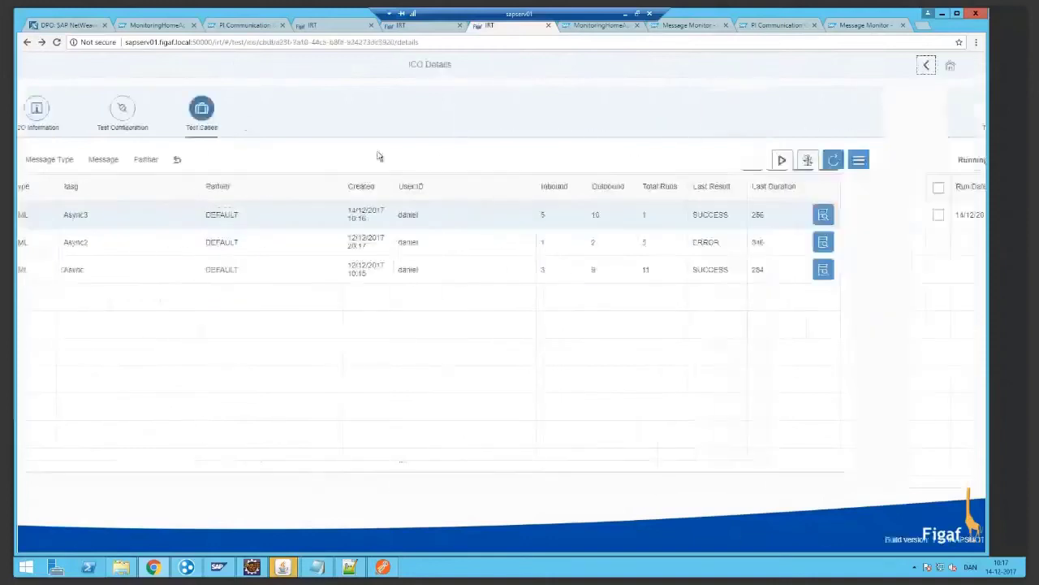
click(934, 251)
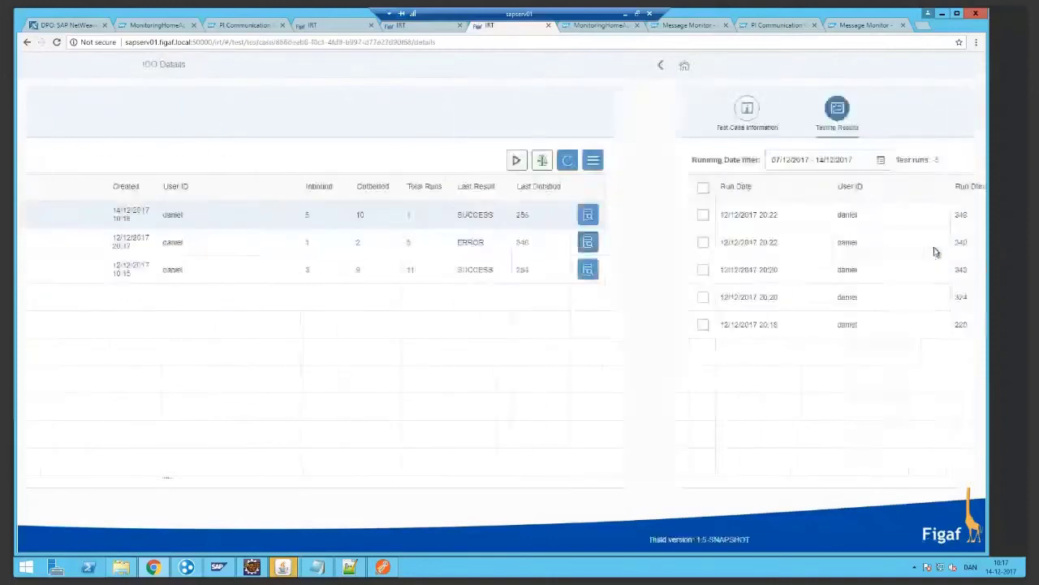
click(925, 215)
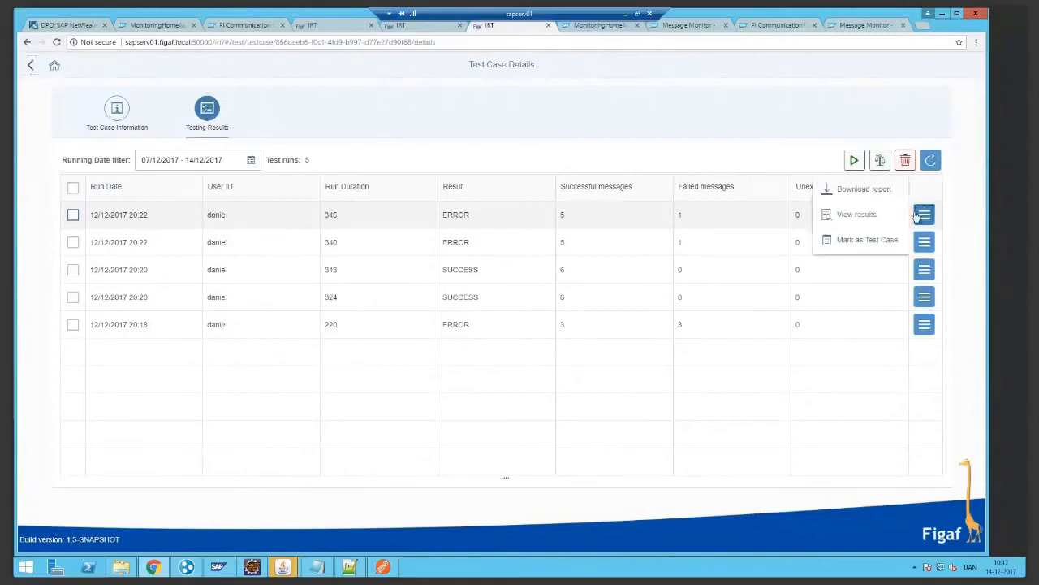
click(883, 214)
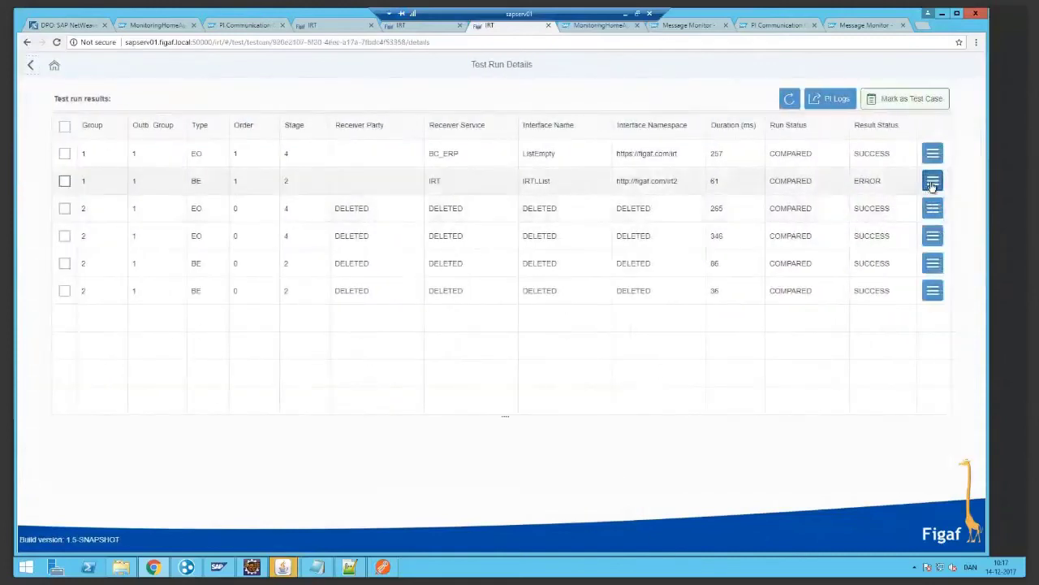
click(933, 182)
click(844, 198)
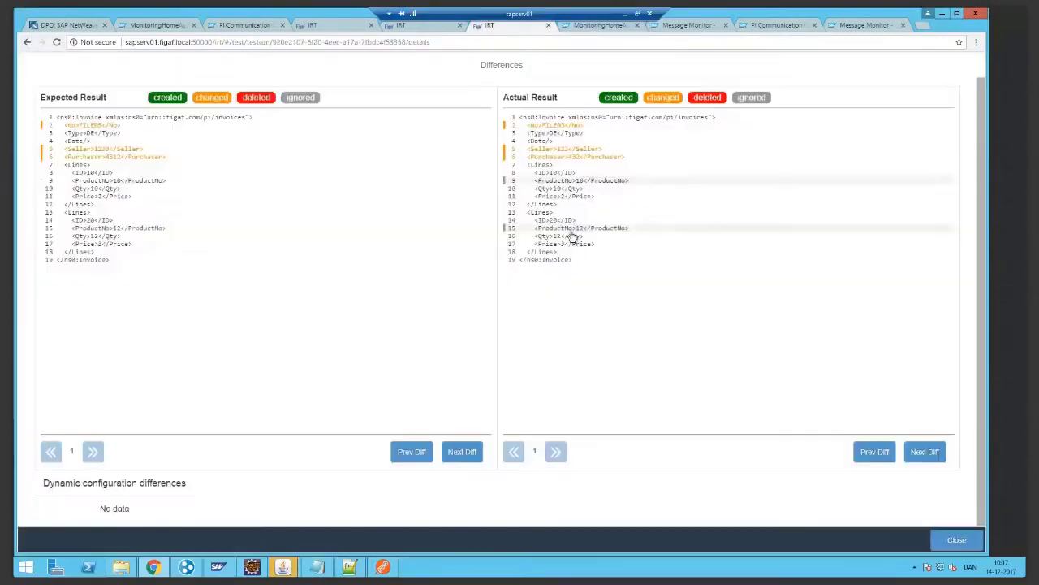
Add the Purchaser element of the expected result to the ignore list and close the differences view
click(101, 160)
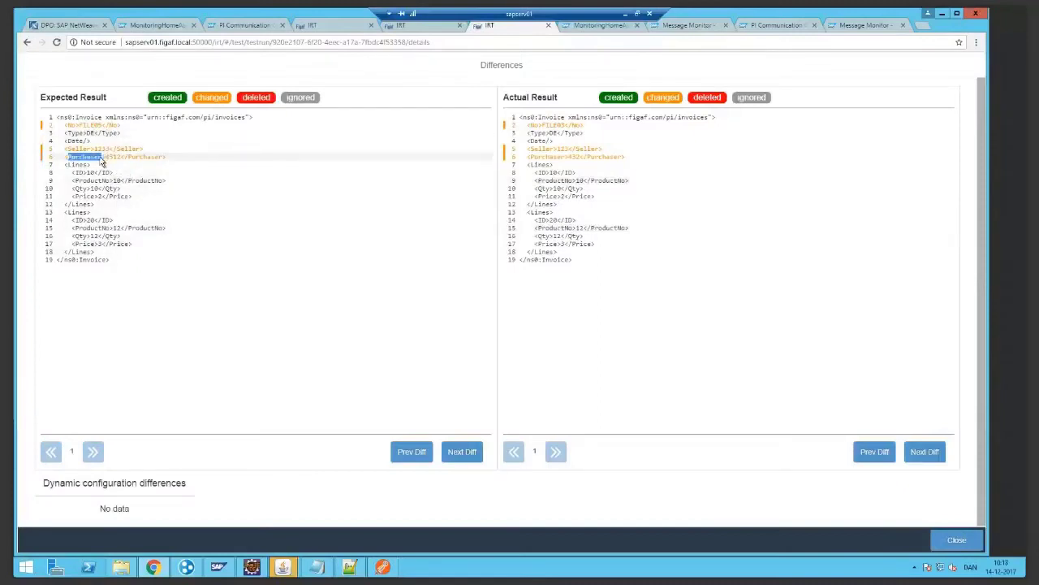
click(629, 335)
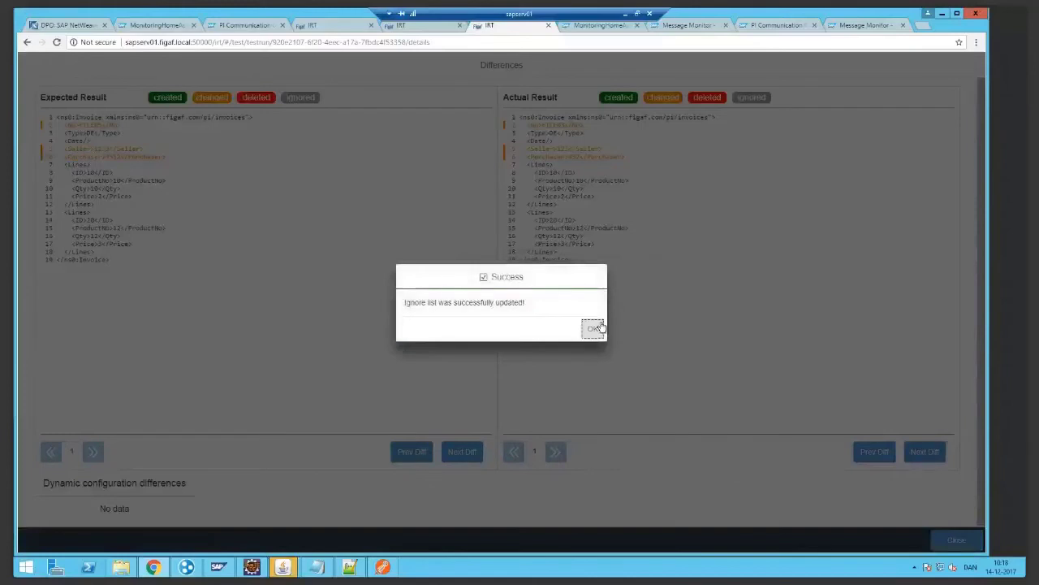
click(593, 329)
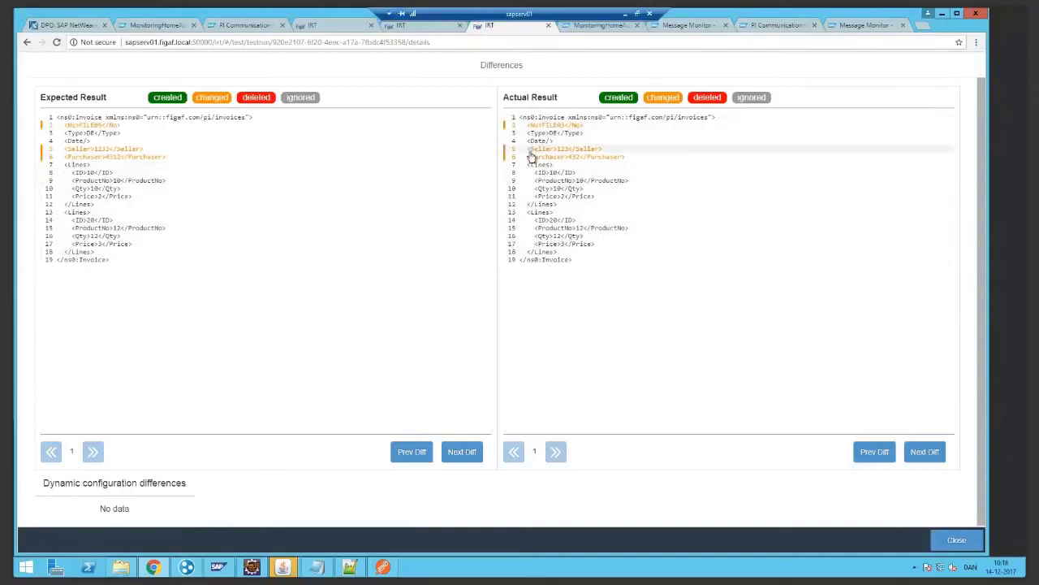
click(961, 551)
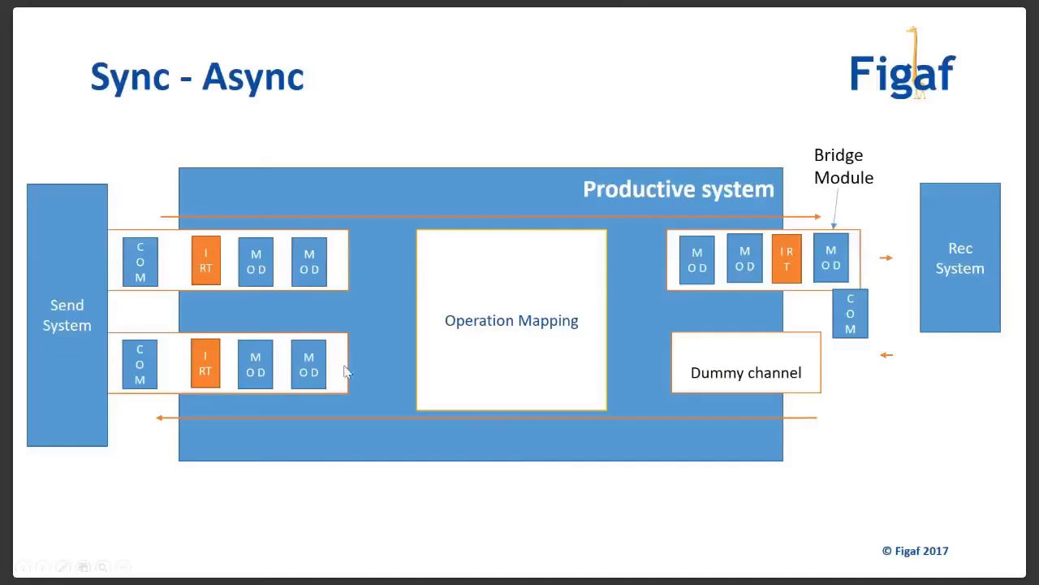
key(Right)
key(Right)
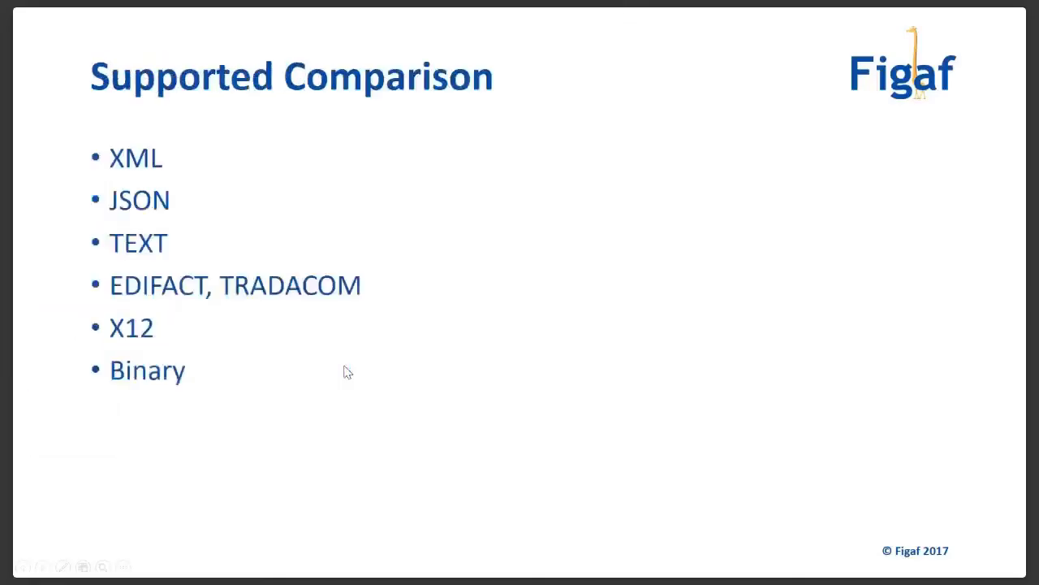
key(Left)
key(Left)
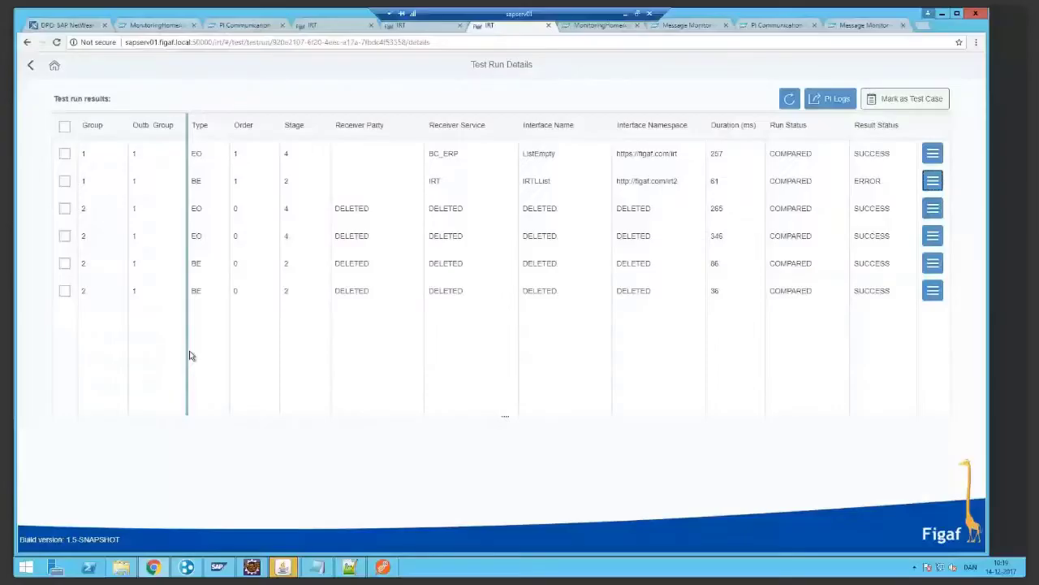
Open the agent objects from the home page and filter the interface names by "sync"
click(55, 65)
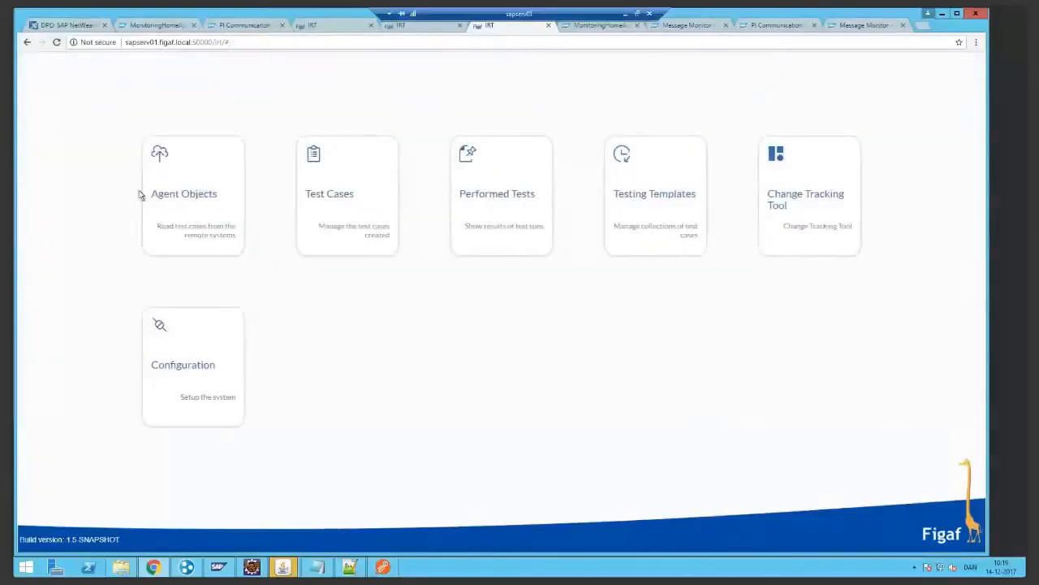
click(181, 186)
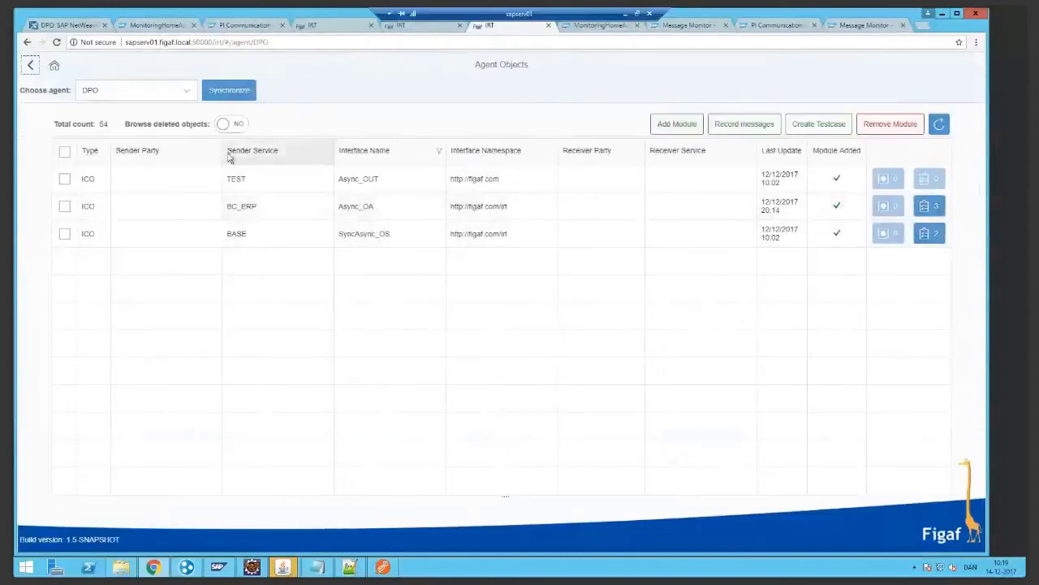
click(391, 150)
double_click(398, 223)
key(BackSpace)
text(sync)
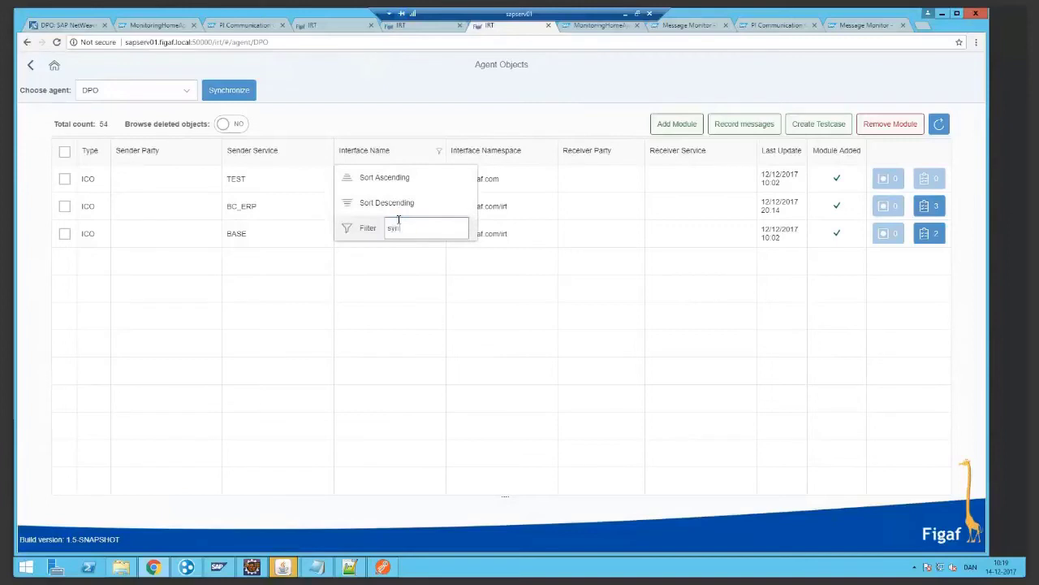
key(Return)
click(395, 233)
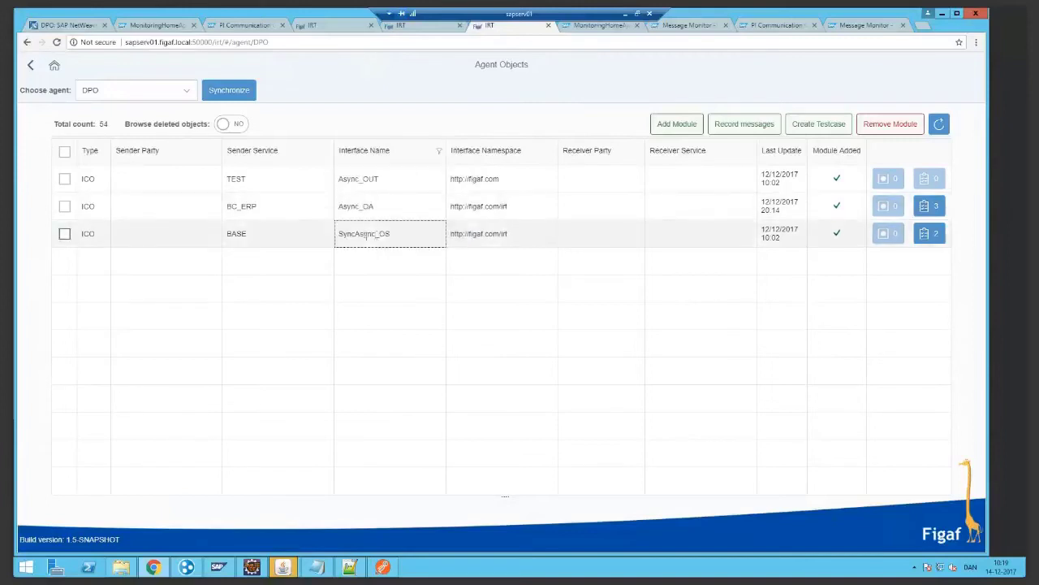
Select the SyncAsync_OS object of sender service BASE and start a request to record its messages
click(65, 233)
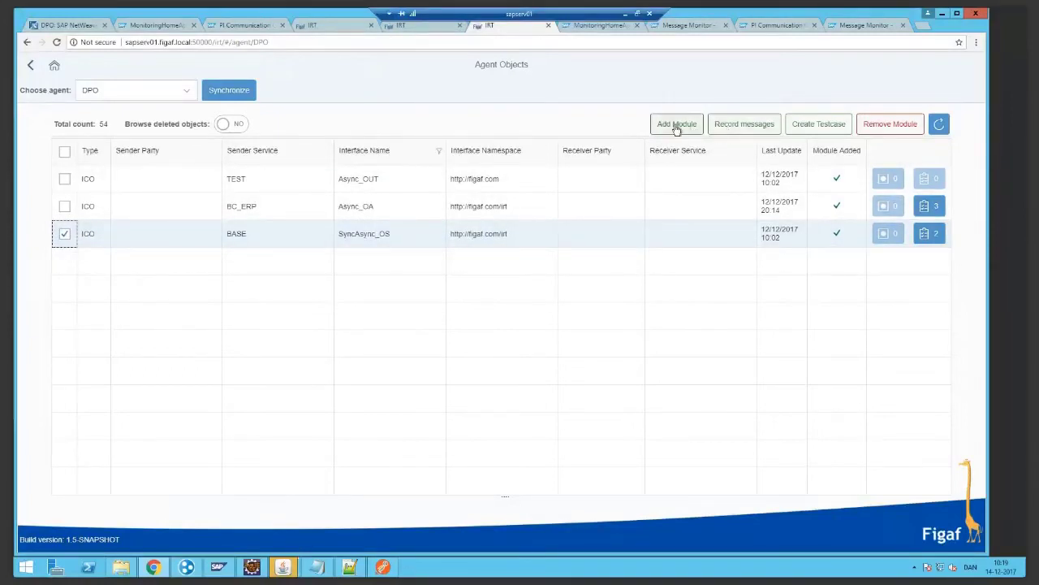
click(750, 130)
click(558, 346)
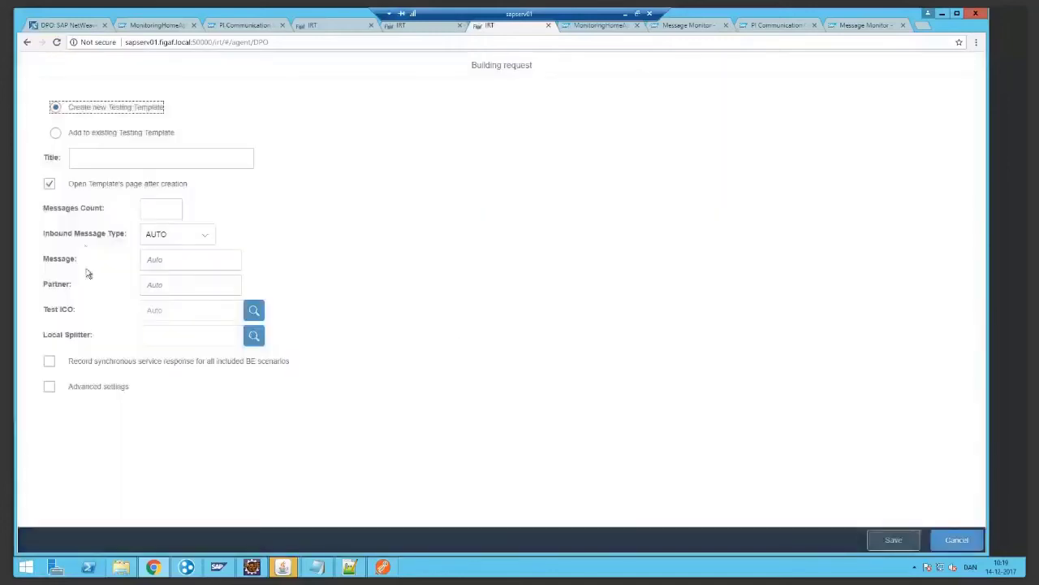
Title the new testing template webmar14 and set its messages count to 4
click(90, 159)
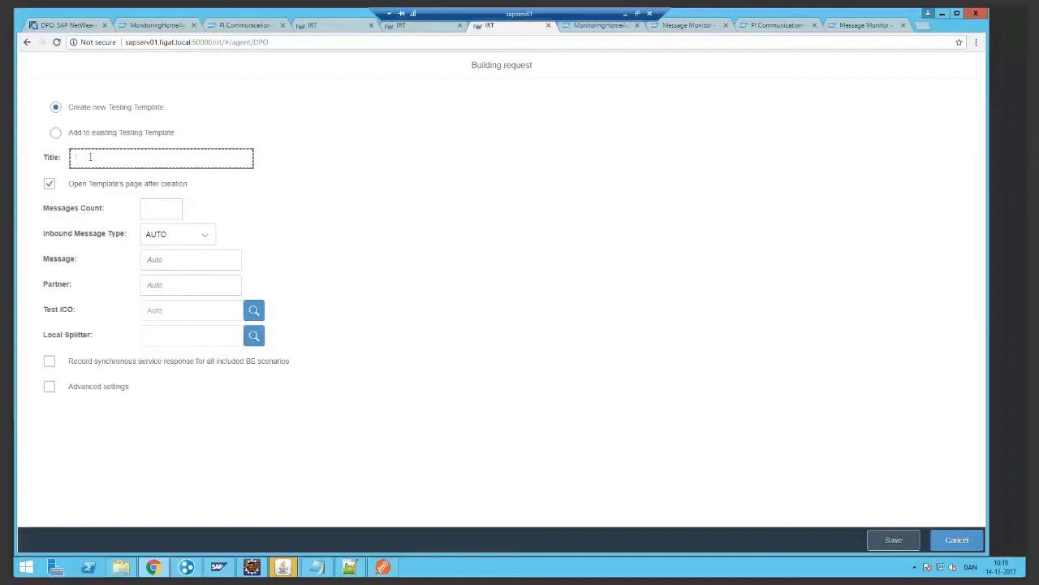
text(webm)
key(BackSpace)
key(BackSpace)
text(inna)
key(BackSpace)
key(BackSpace)
text(art)
click(167, 205)
text(4)
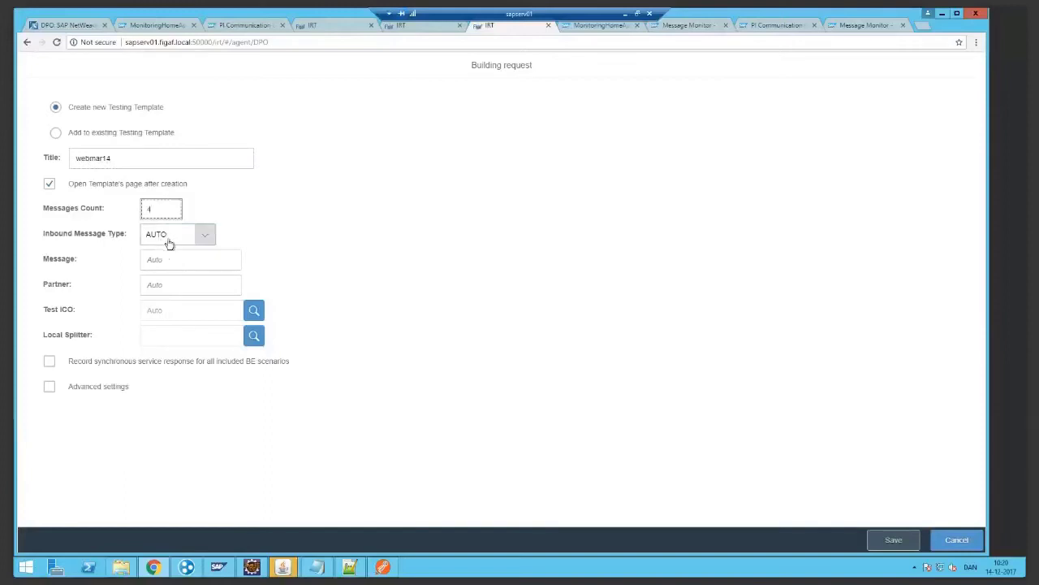
Check the request's advanced settings, hide them again and save the new testing template
click(49, 388)
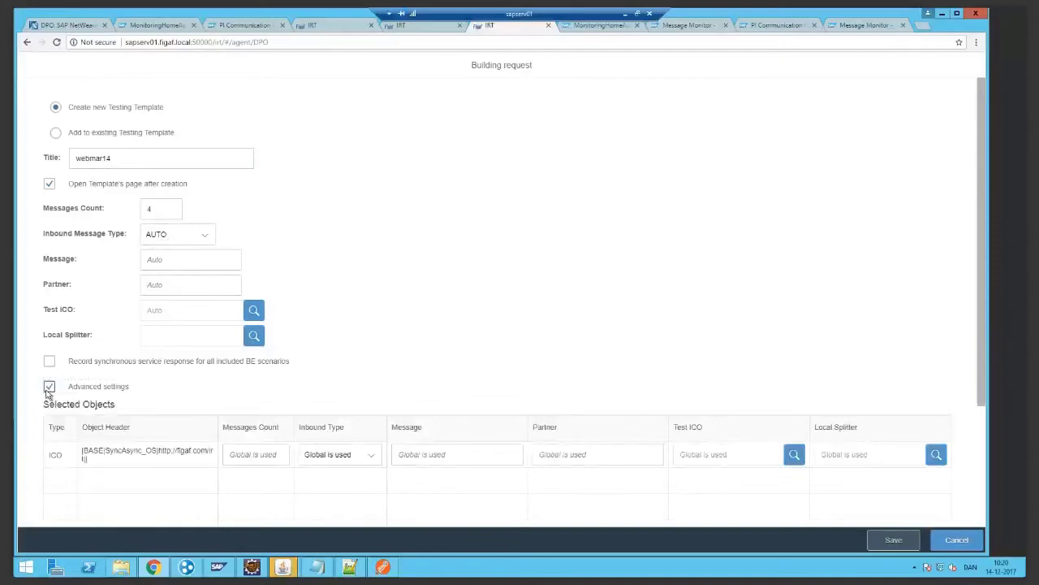
click(49, 387)
click(896, 540)
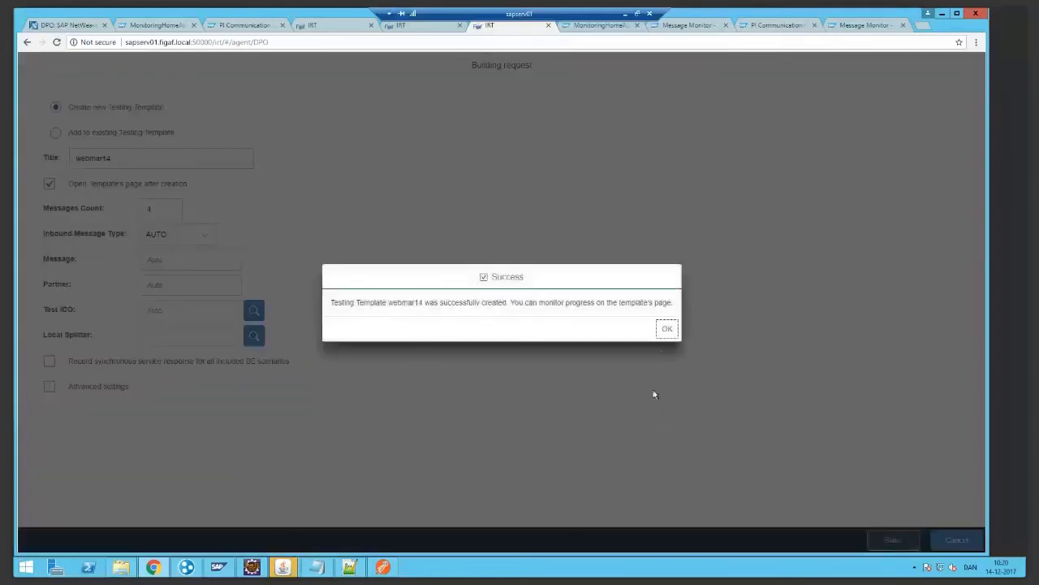
click(668, 327)
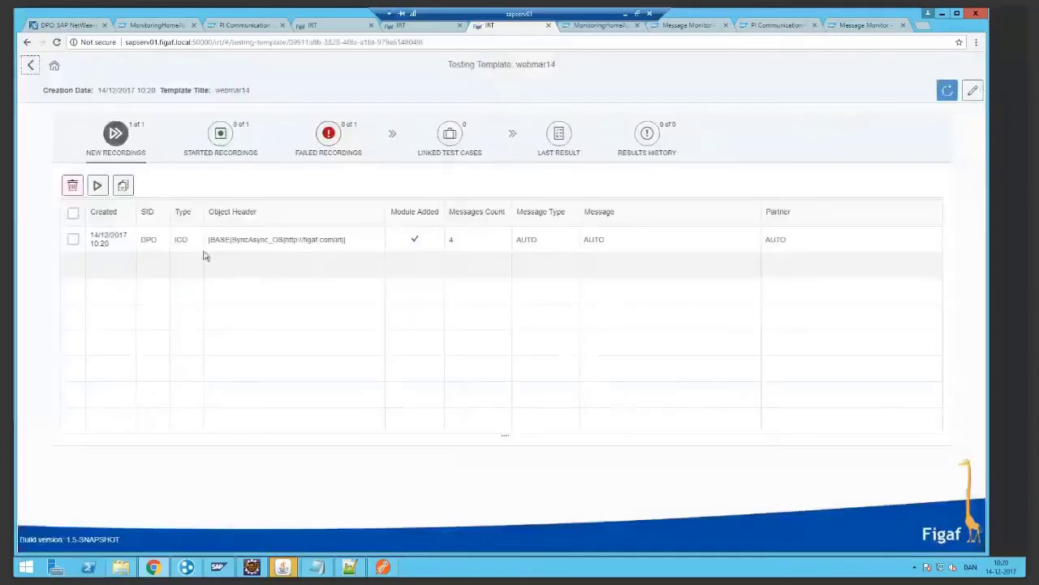
Start the template's new SyncAsync_OS recording and show the started recordings
click(73, 241)
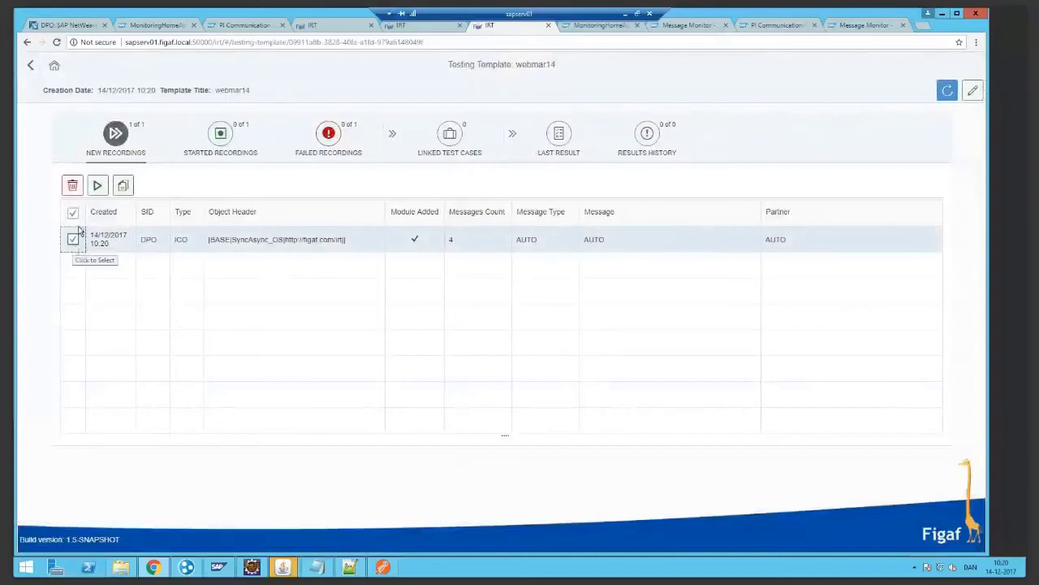
click(96, 186)
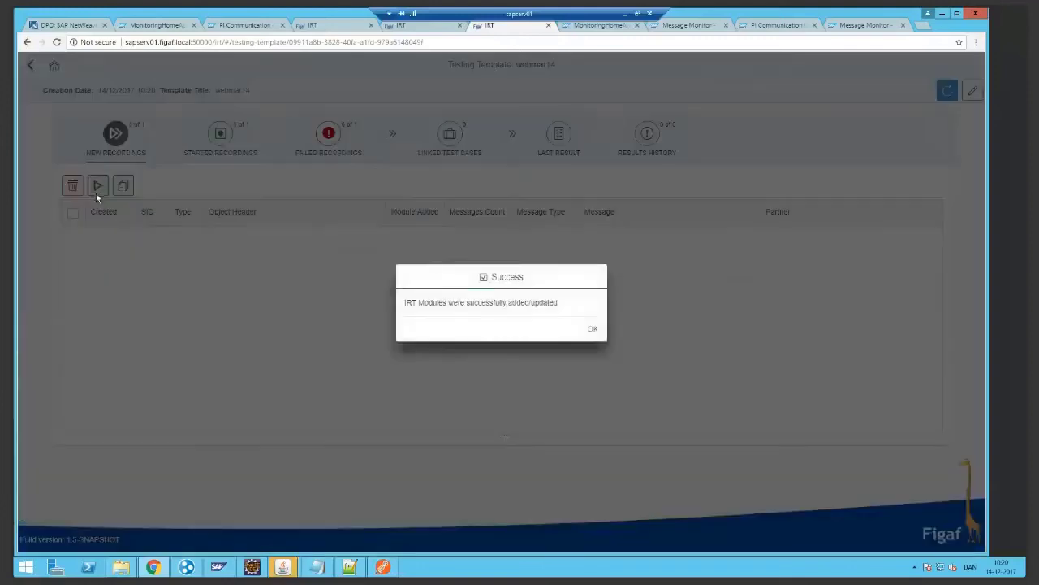
click(592, 329)
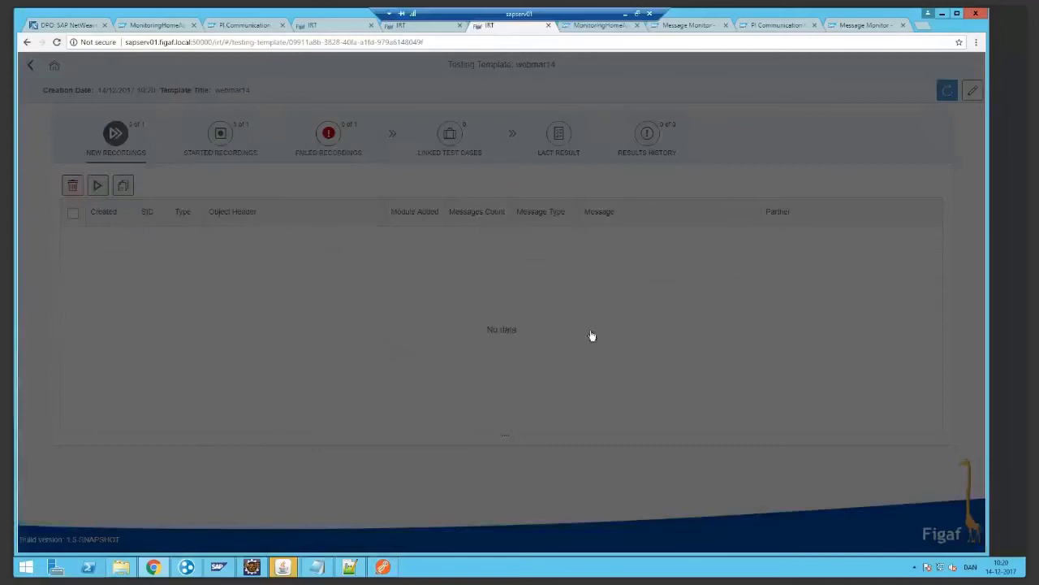
click(208, 163)
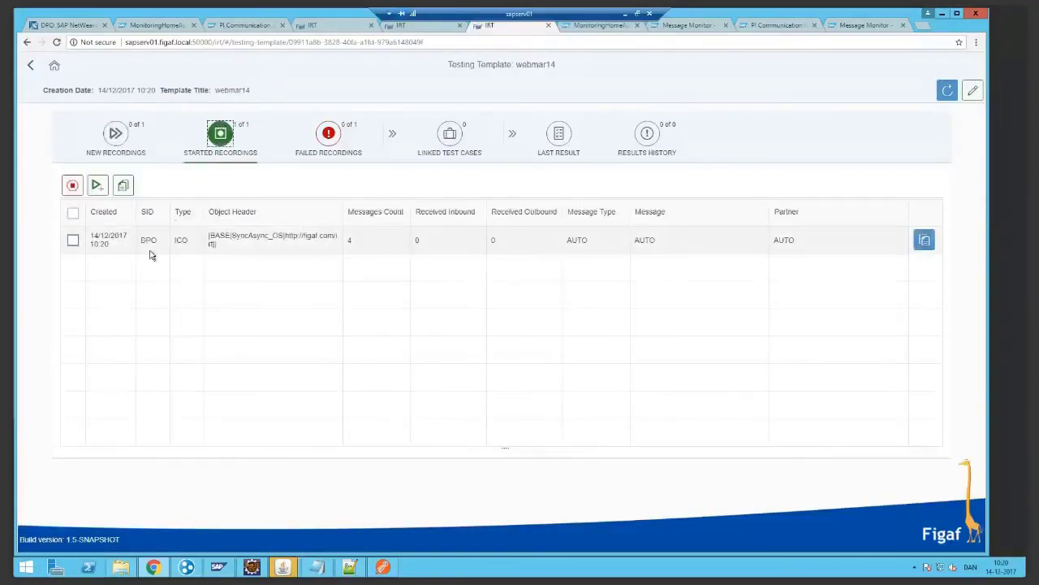
Switch to Postman, send the Sync async test case request, set the body's name value to demo and send it again
mouse_move(379, 566)
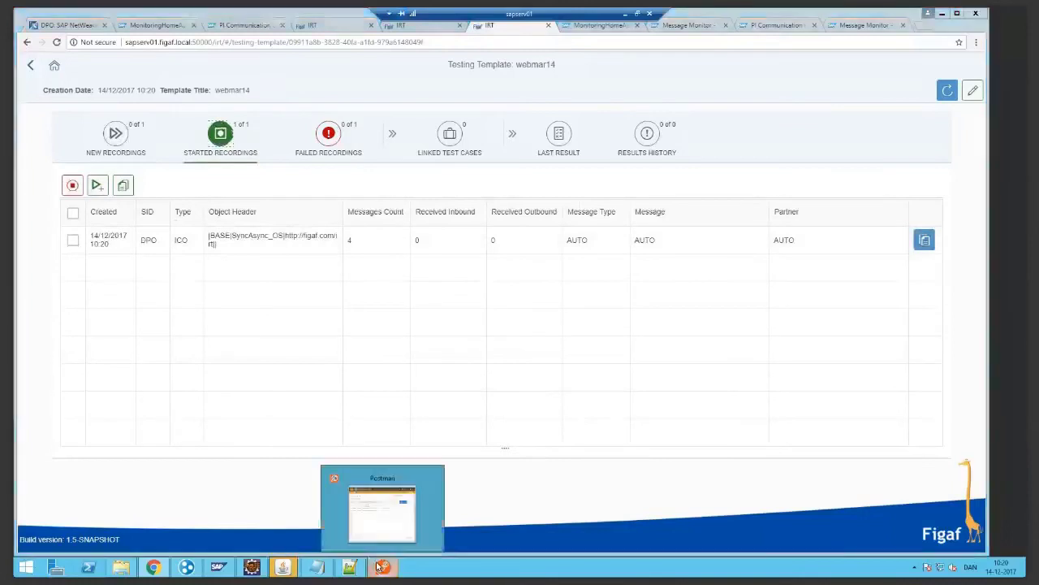
click(382, 512)
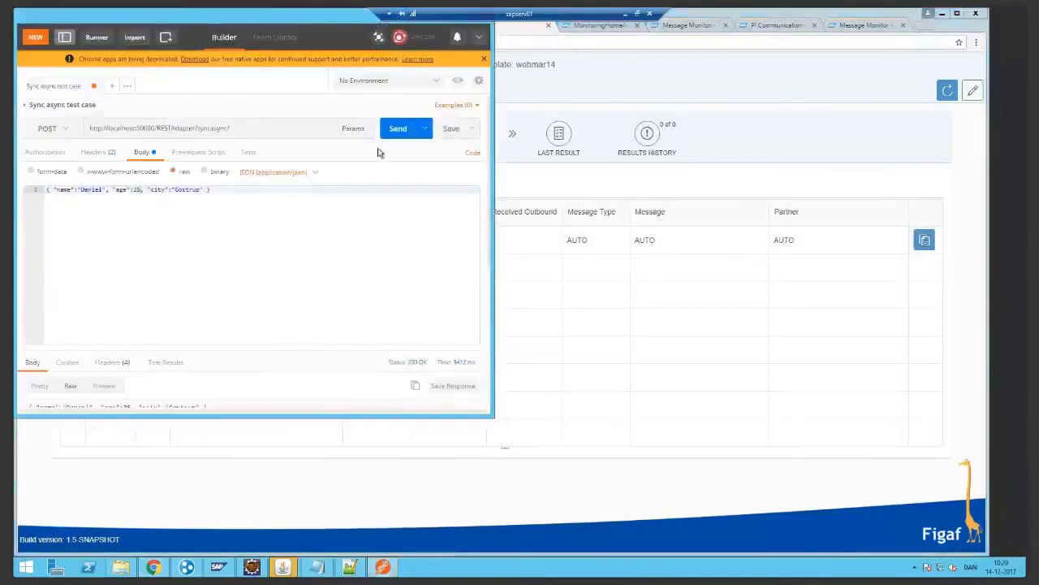
click(396, 130)
double_click(85, 191)
text(demo)
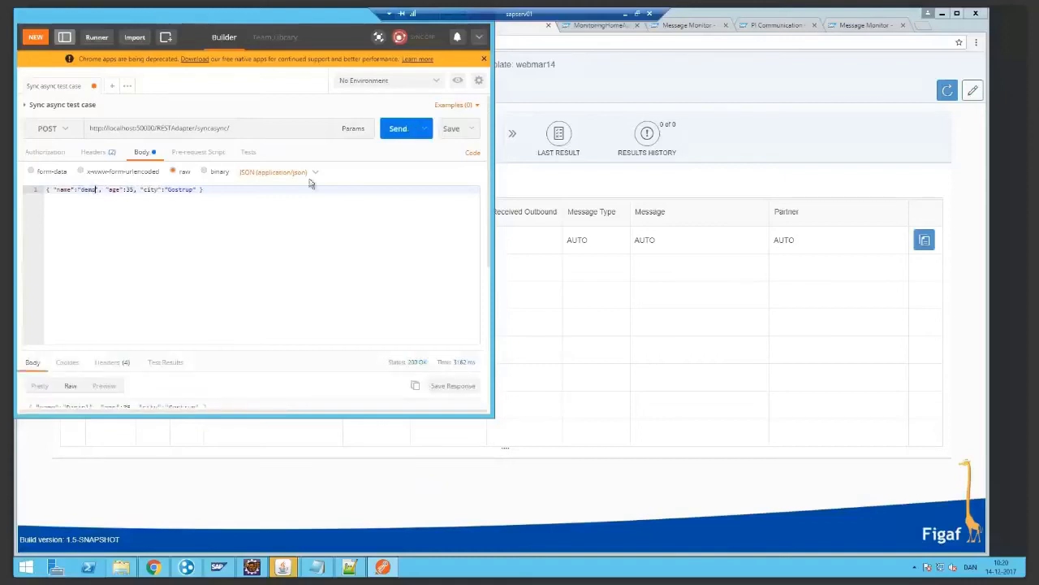
click(398, 130)
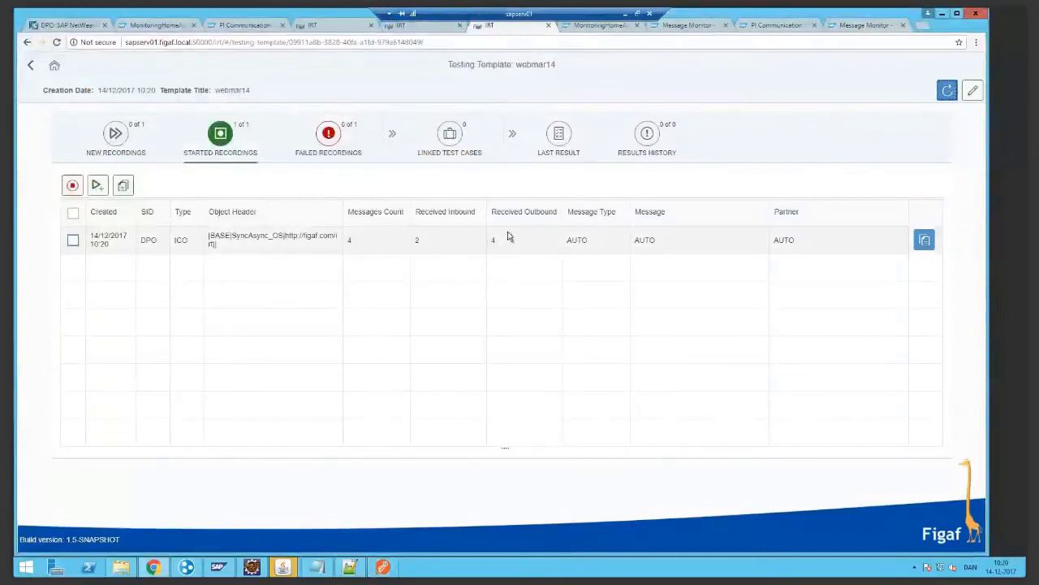
Create a test case from the messages received by the started SyncAsync_OS recording
click(73, 240)
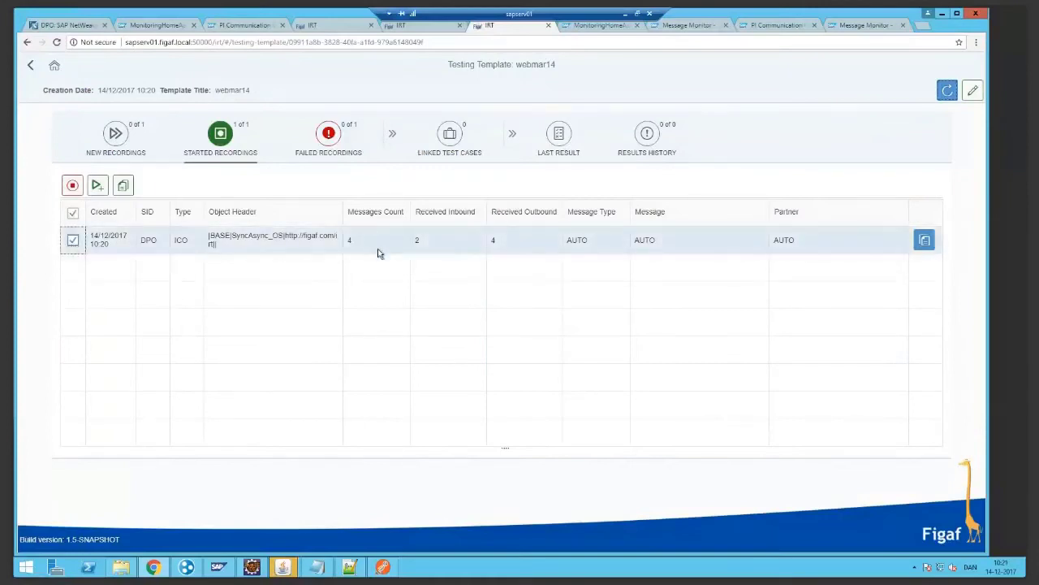
click(95, 186)
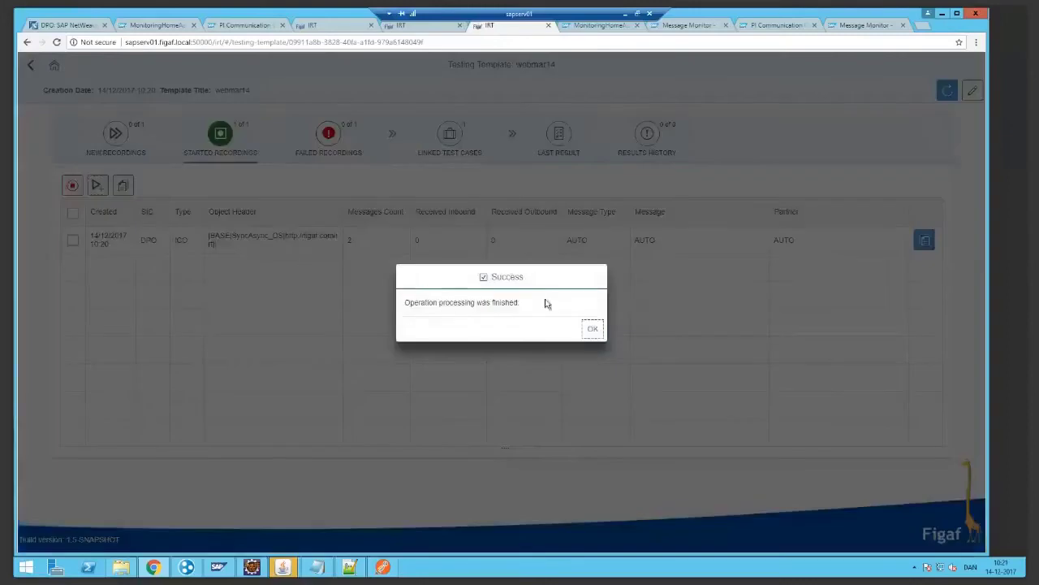
click(582, 328)
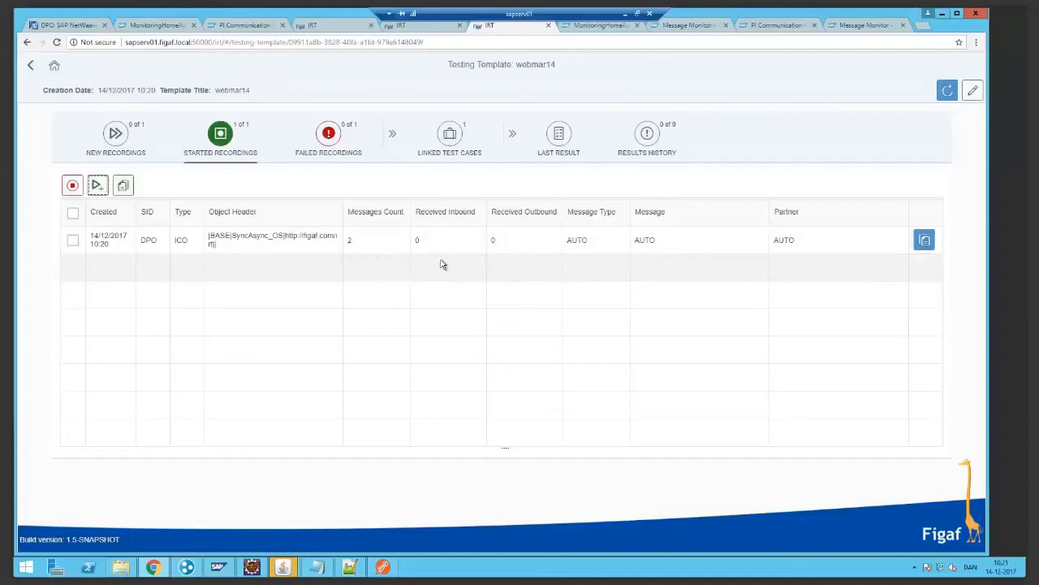
Show the template's linked test cases and run the SyncAsync_OS test case
click(449, 136)
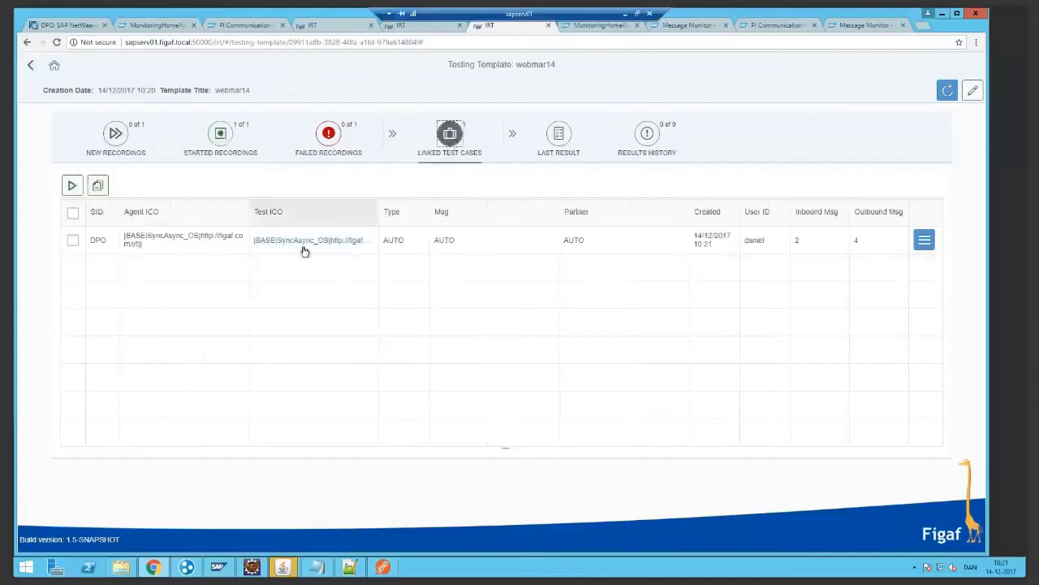
click(72, 241)
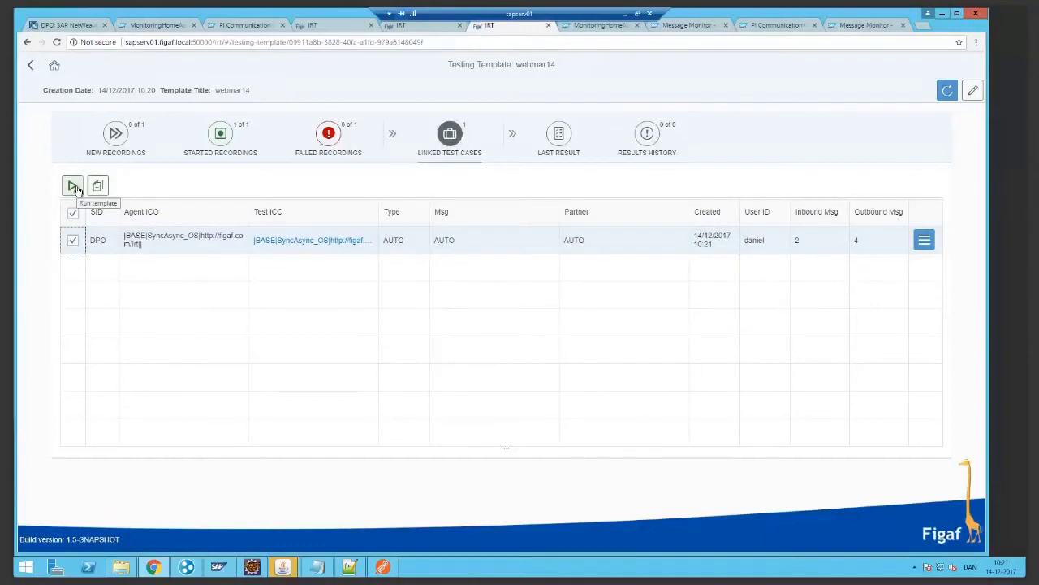
click(72, 186)
click(604, 331)
Show the template's last result, refresh it and view the SyncAsync_OS test case behind it
click(558, 136)
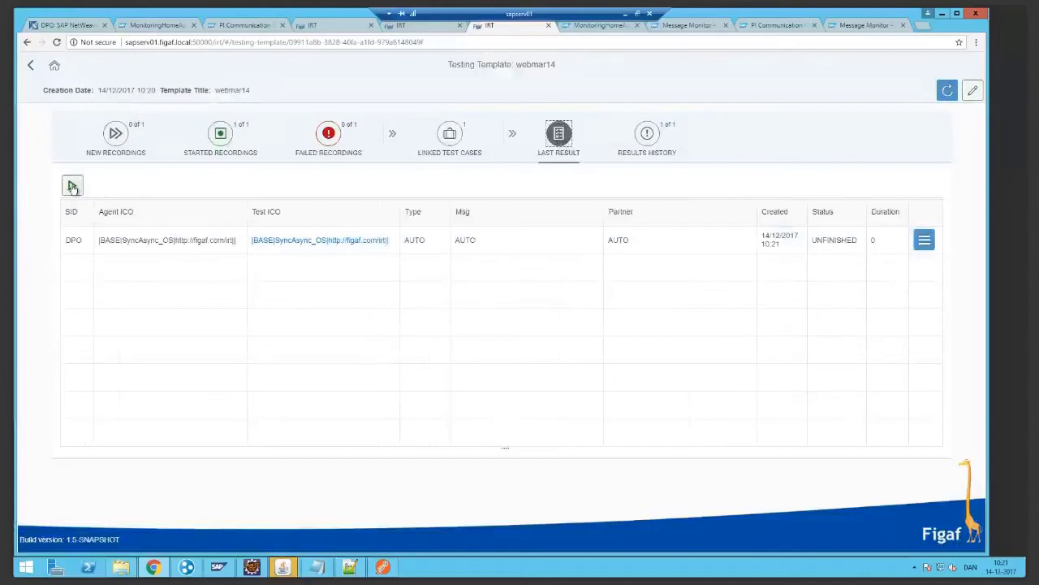
click(923, 243)
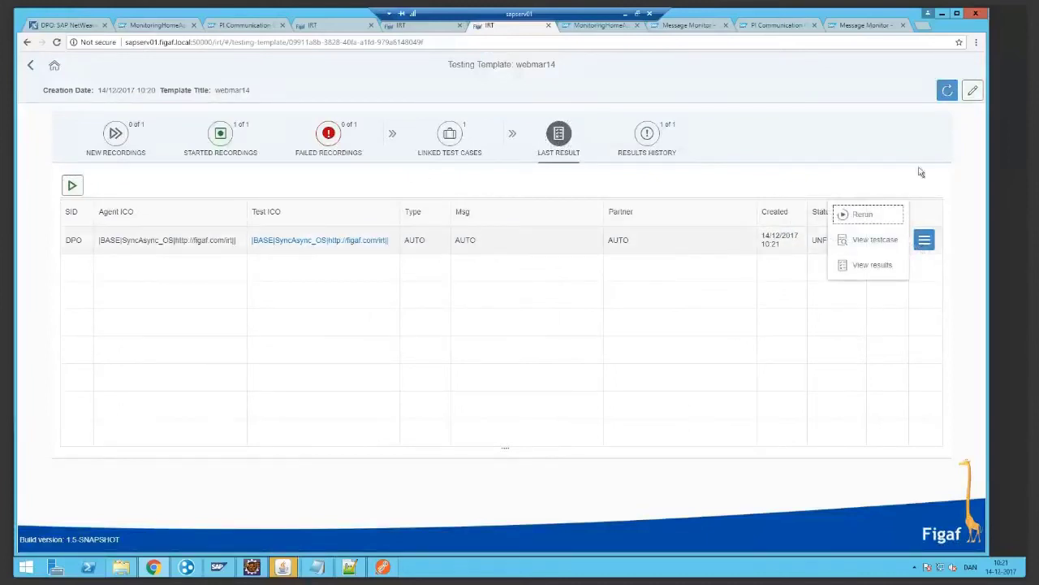
click(947, 92)
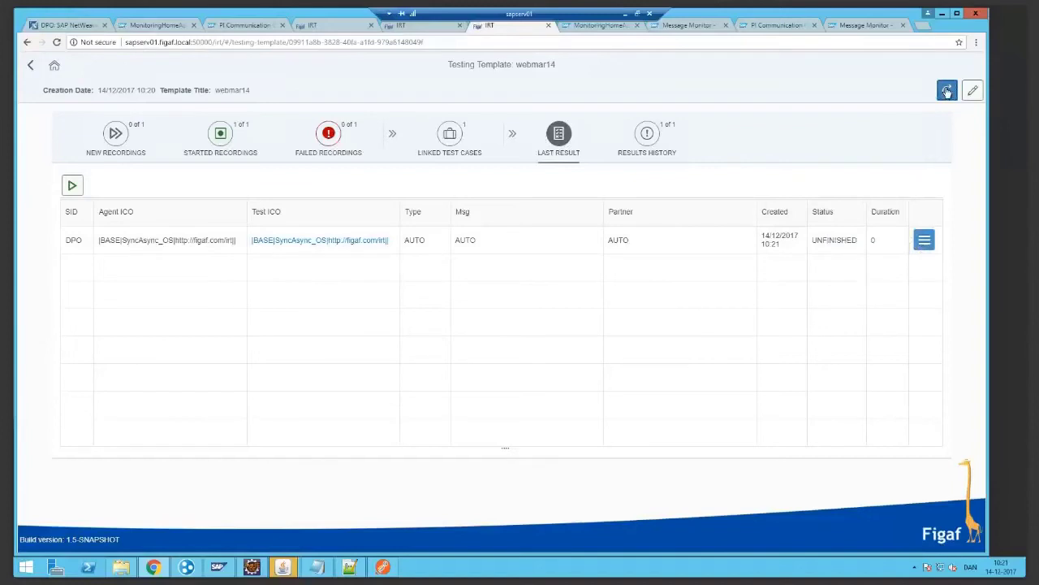
click(925, 240)
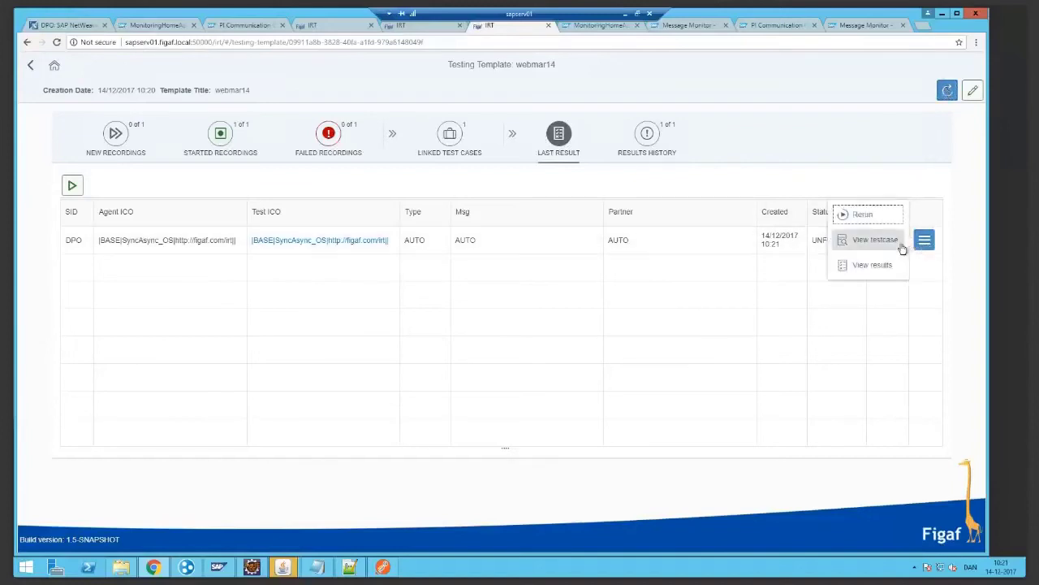
click(900, 245)
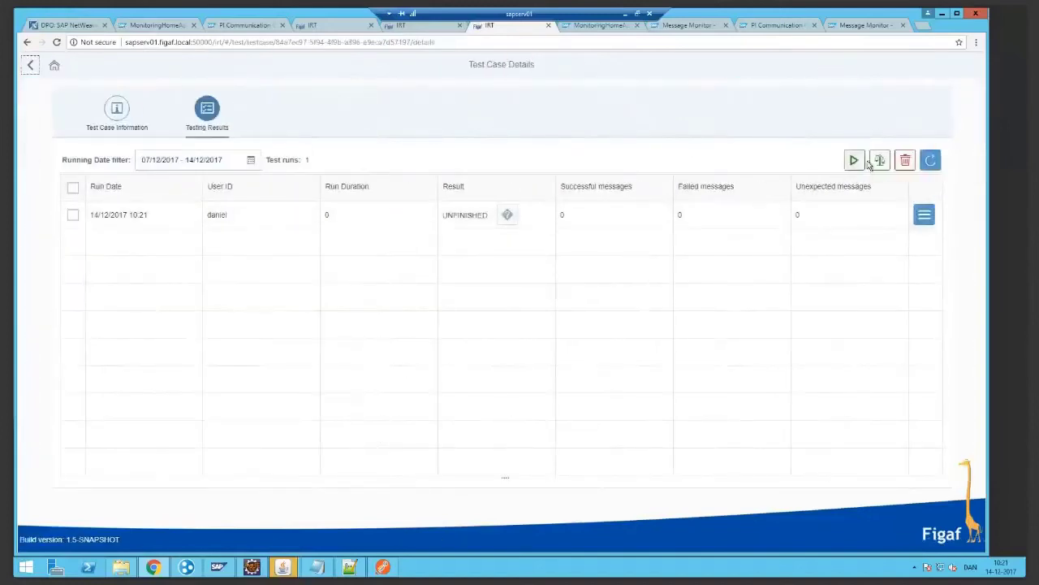
View the results of the SyncAsync_OS test run and refresh them to check each message's run and result status
click(923, 216)
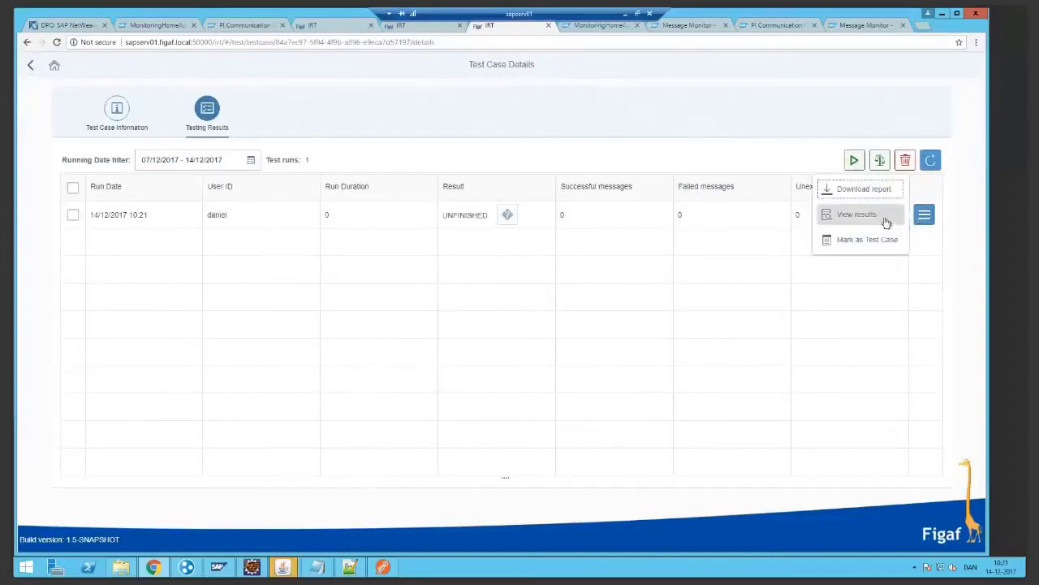
click(886, 221)
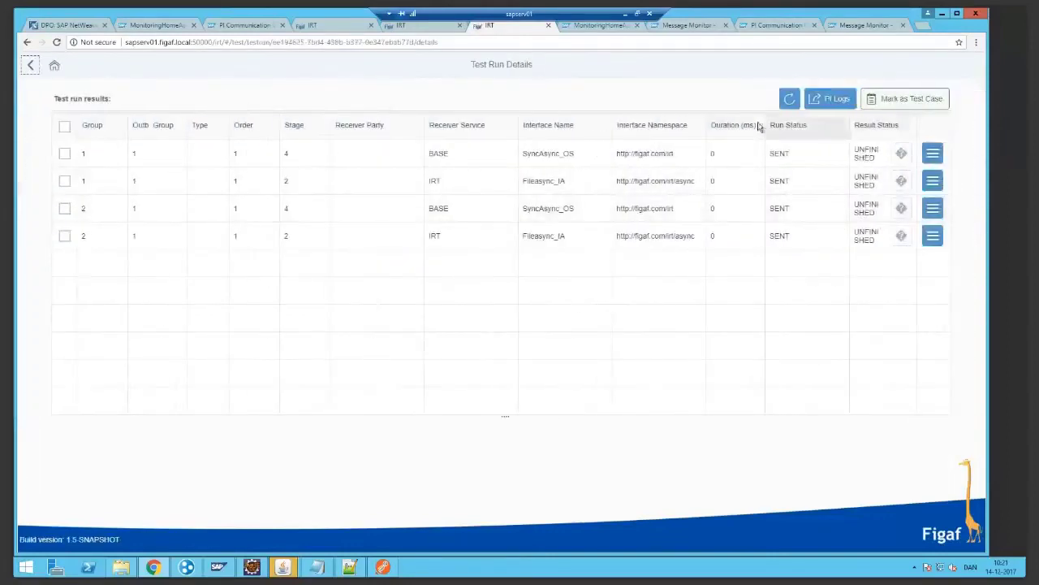
click(781, 104)
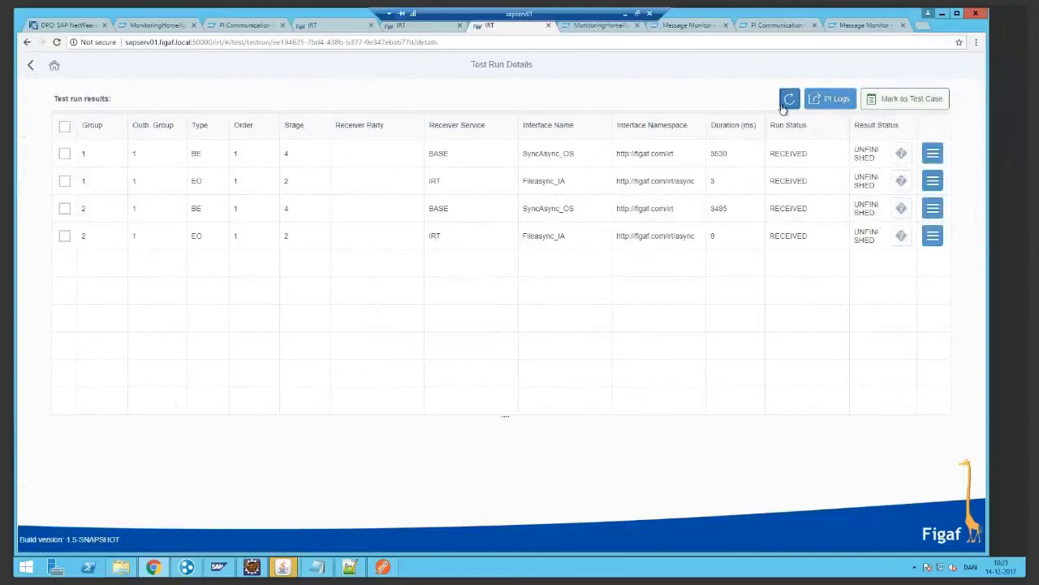
click(786, 102)
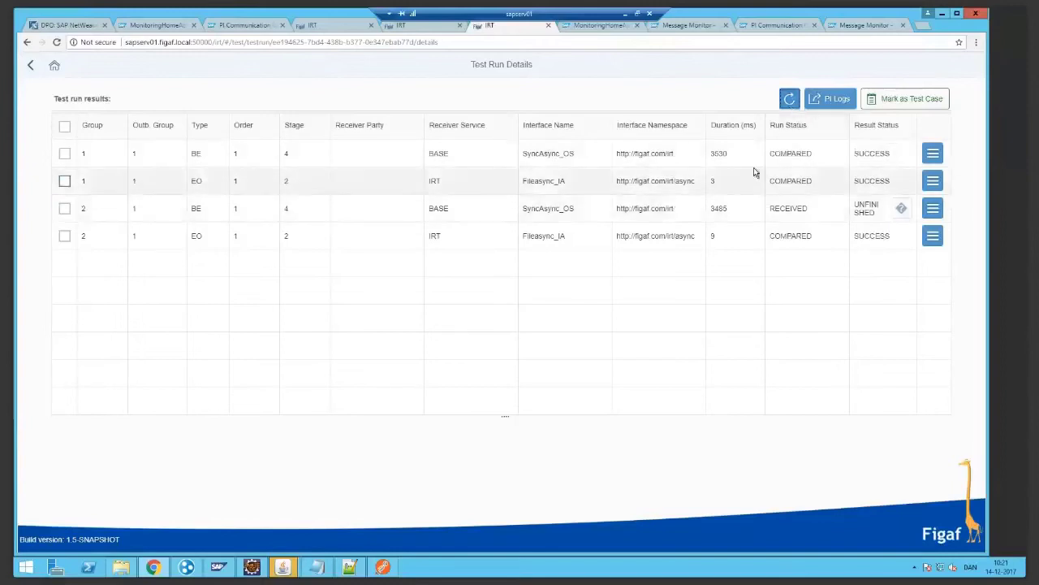
click(789, 106)
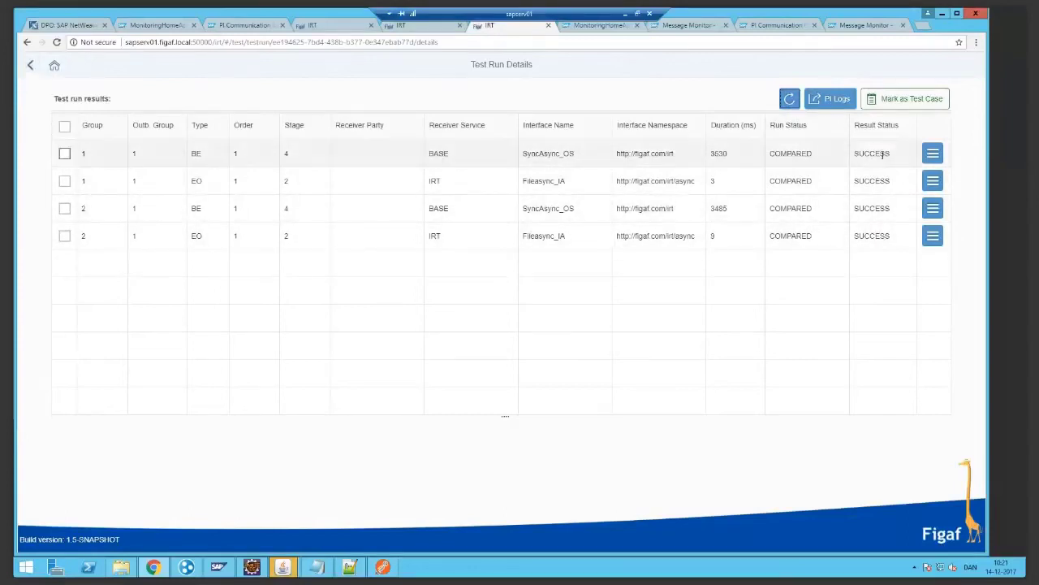
Return to the webmar14 testing template and view the test configuration of its SyncAsync_OS test ICO
click(934, 155)
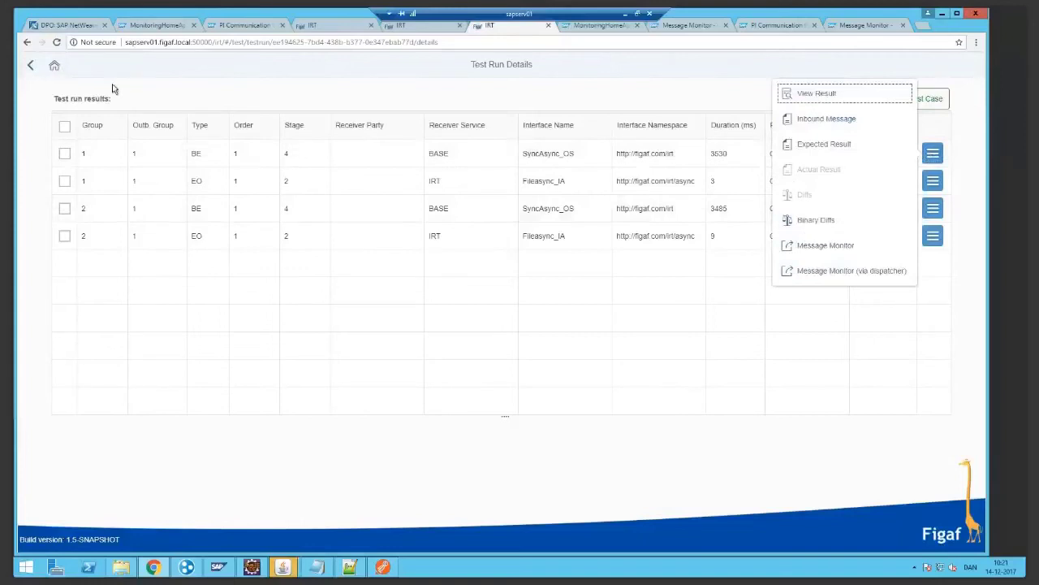
click(33, 68)
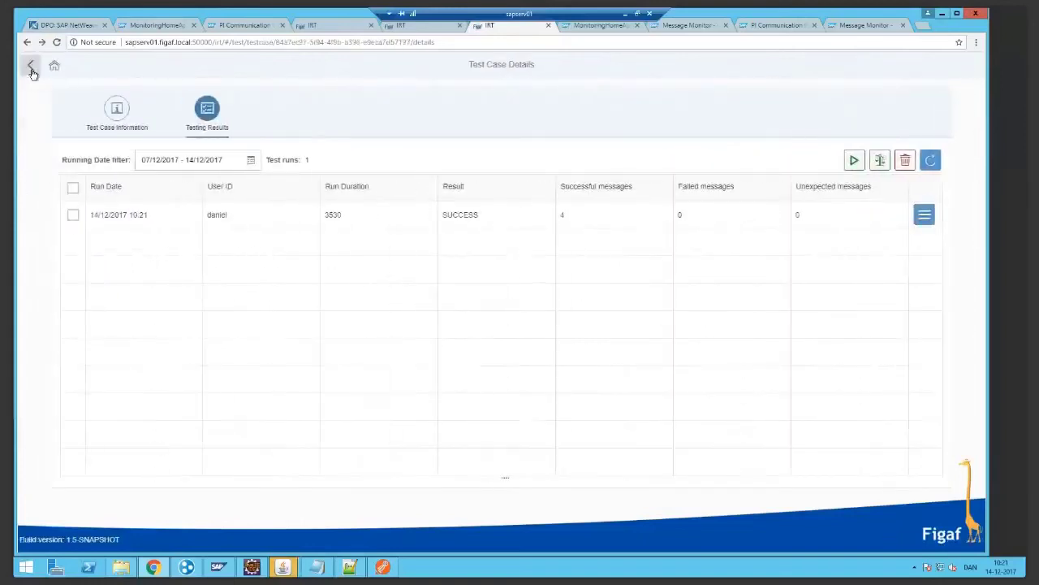
click(32, 68)
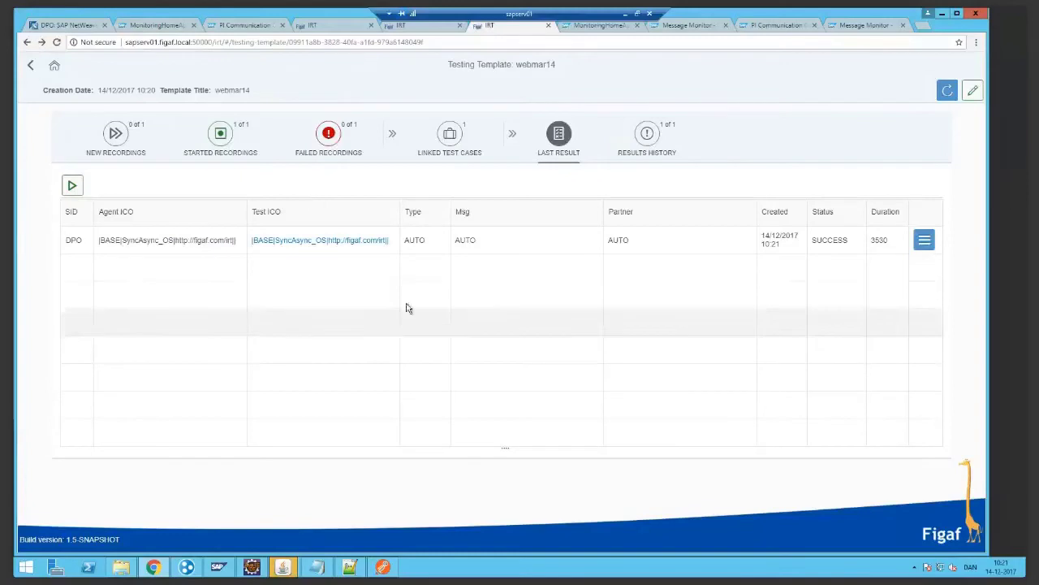
click(372, 242)
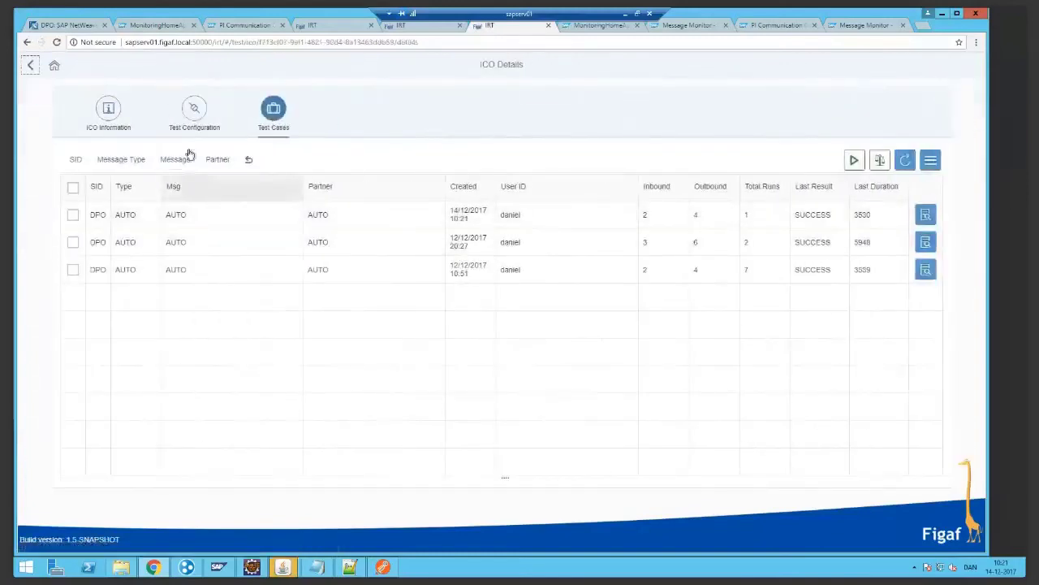
click(195, 113)
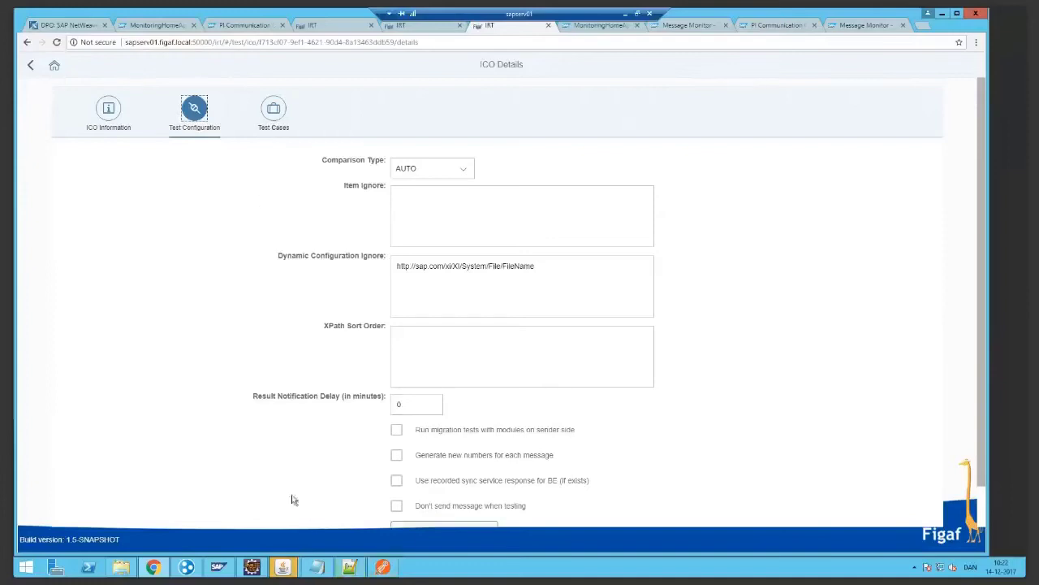
click(30, 65)
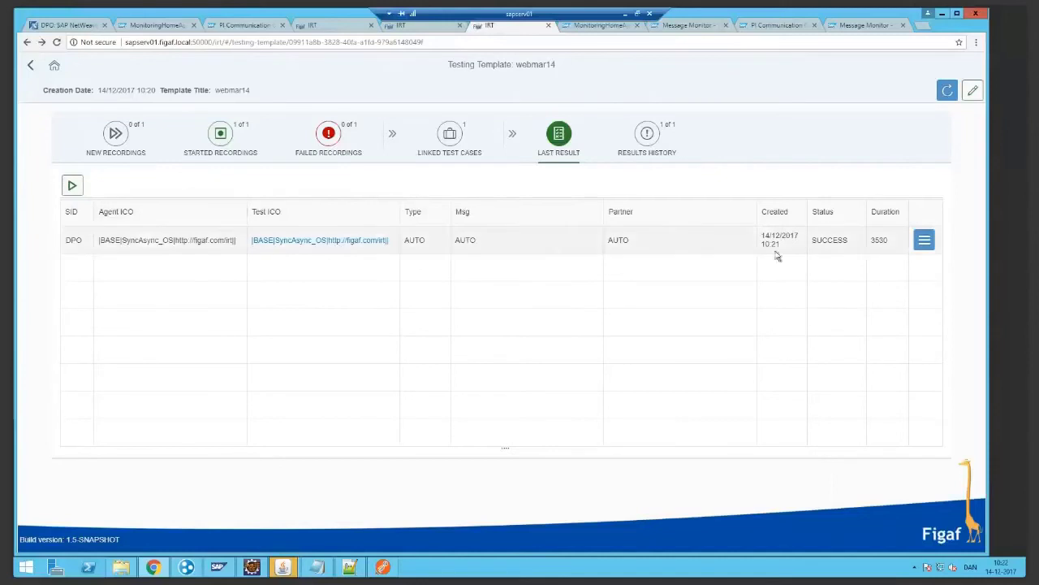
Show the template's results history, download the report of its test run and try to open it on the remote server
click(923, 245)
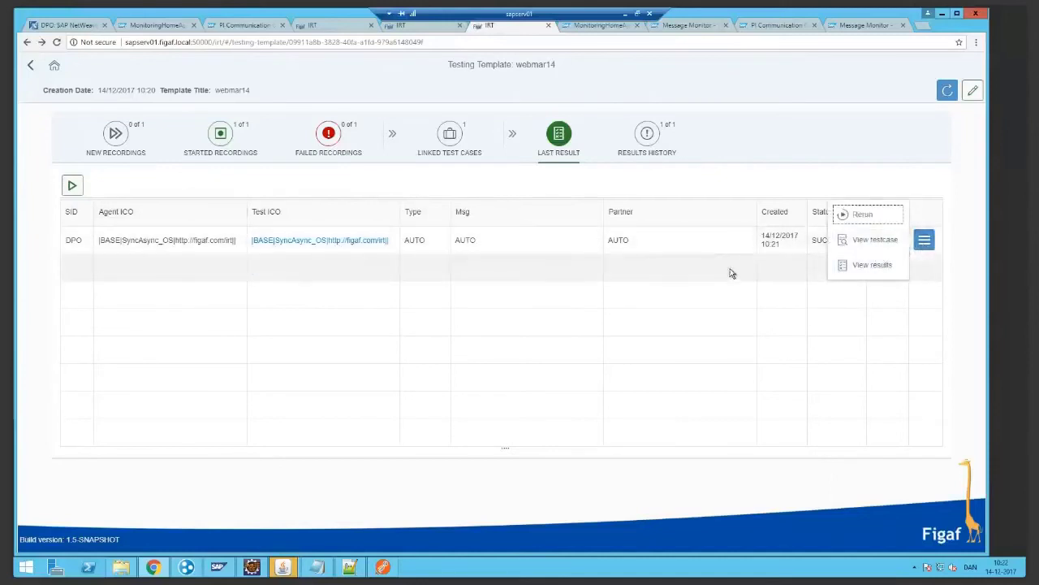
click(683, 270)
click(647, 134)
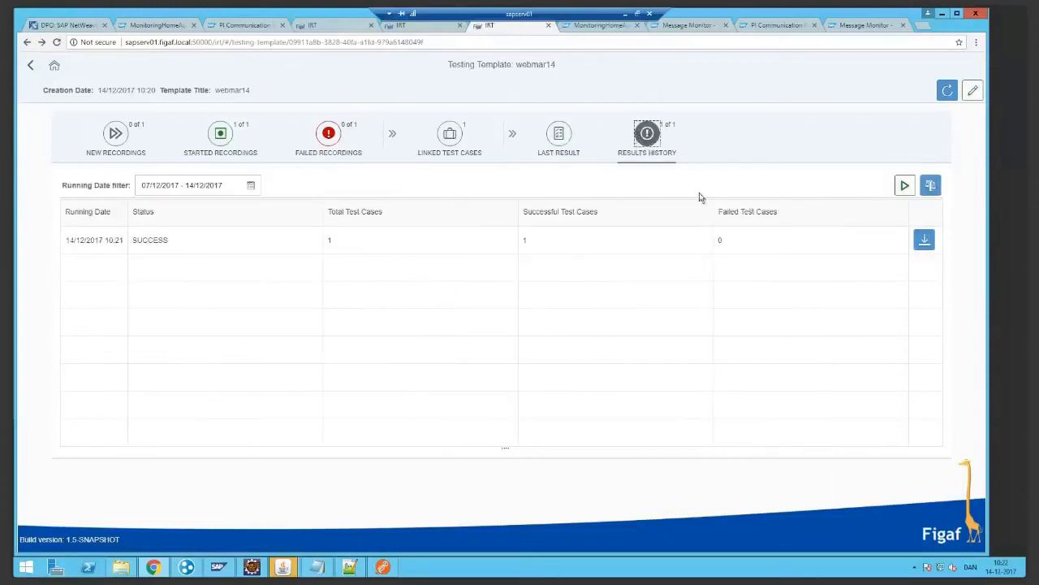
click(924, 239)
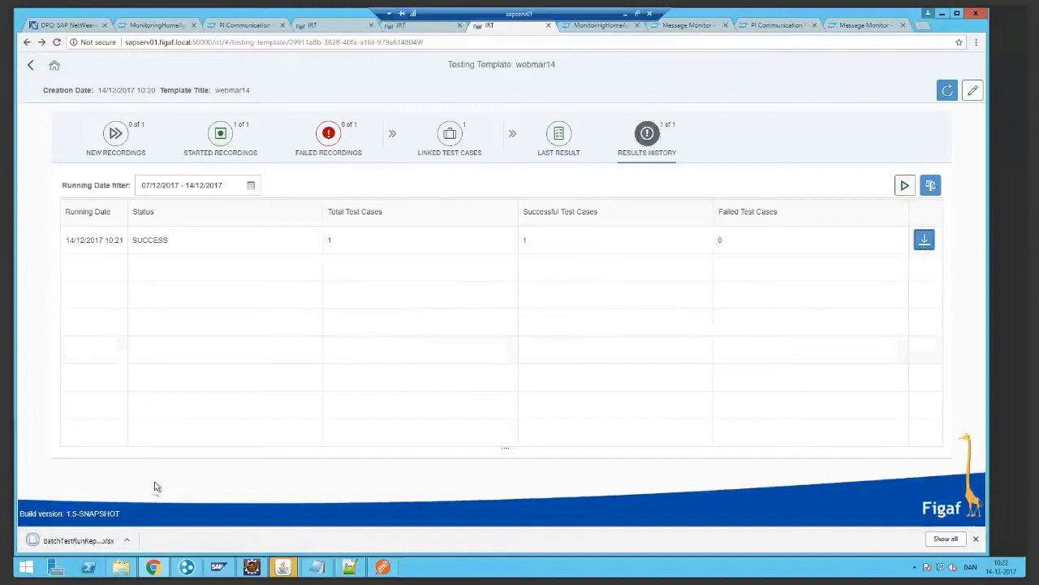
click(73, 540)
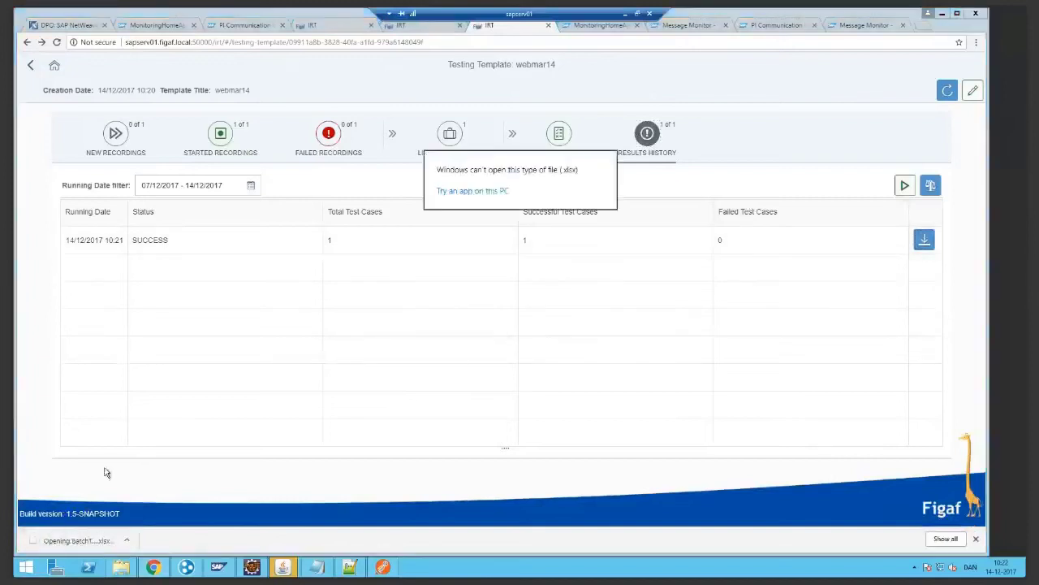
click(638, 42)
click(618, 42)
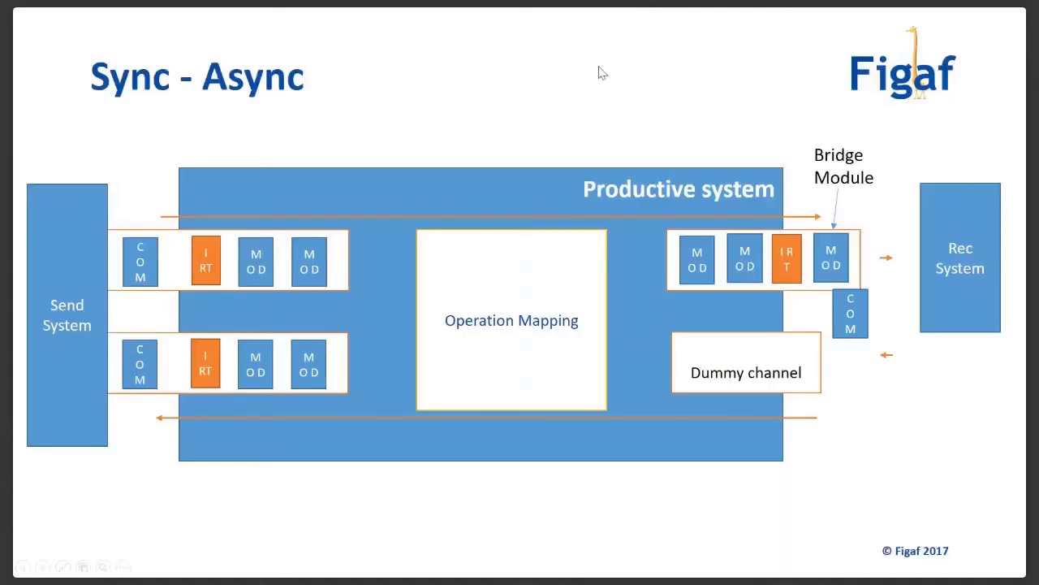
Switch to the local browser, show the webmar14 template's results history, and download and open the test run report in Excel
key(alt+Tab)
key(alt+Tab)
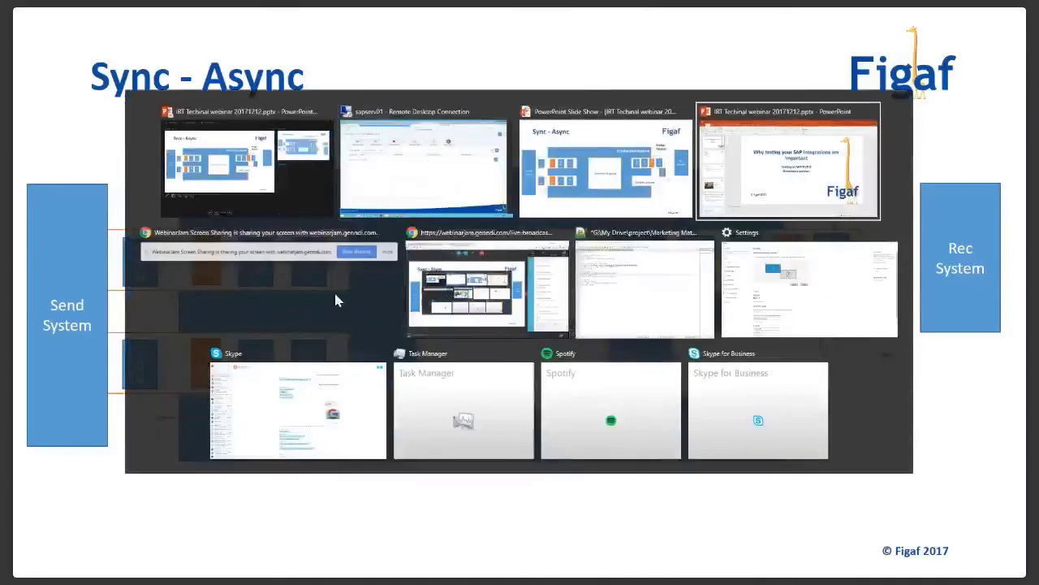
click(461, 294)
click(351, 26)
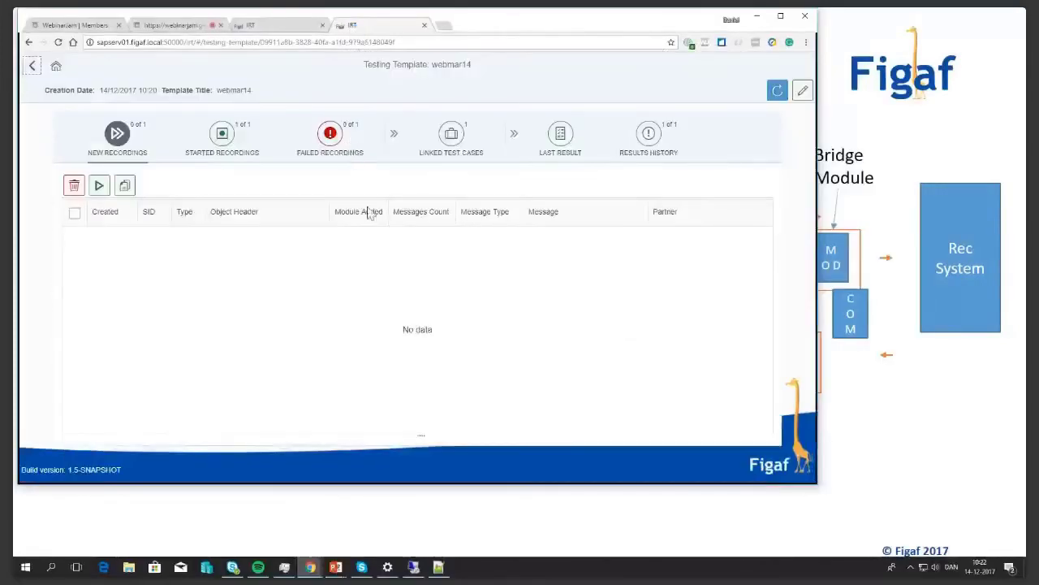
click(546, 148)
click(660, 147)
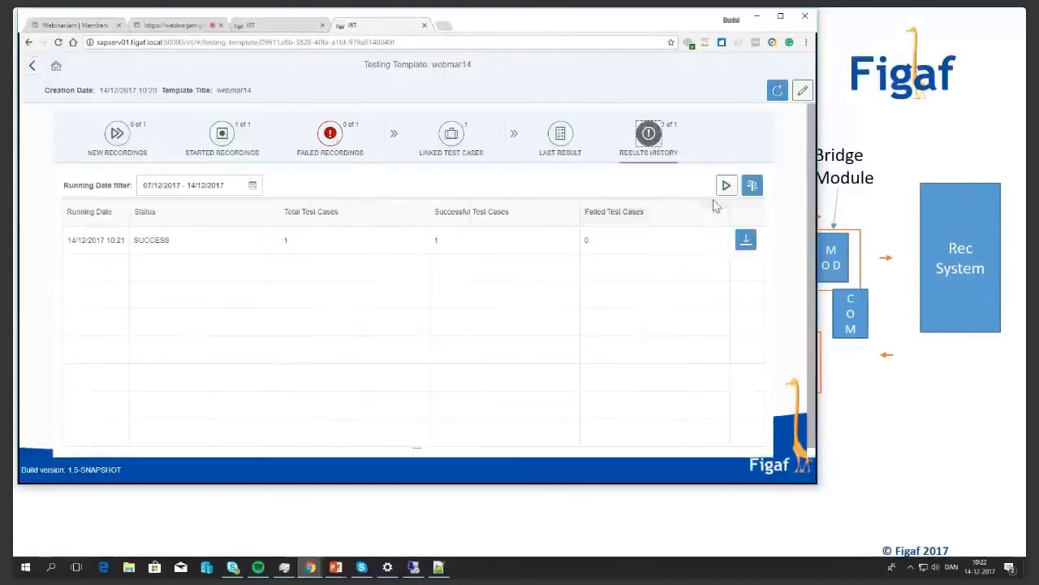
click(745, 240)
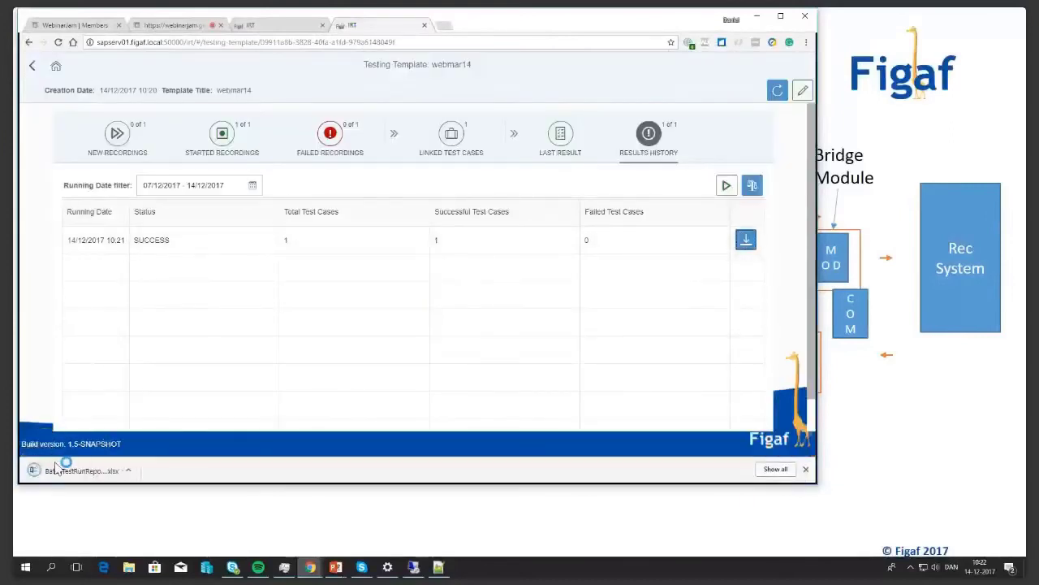
click(57, 470)
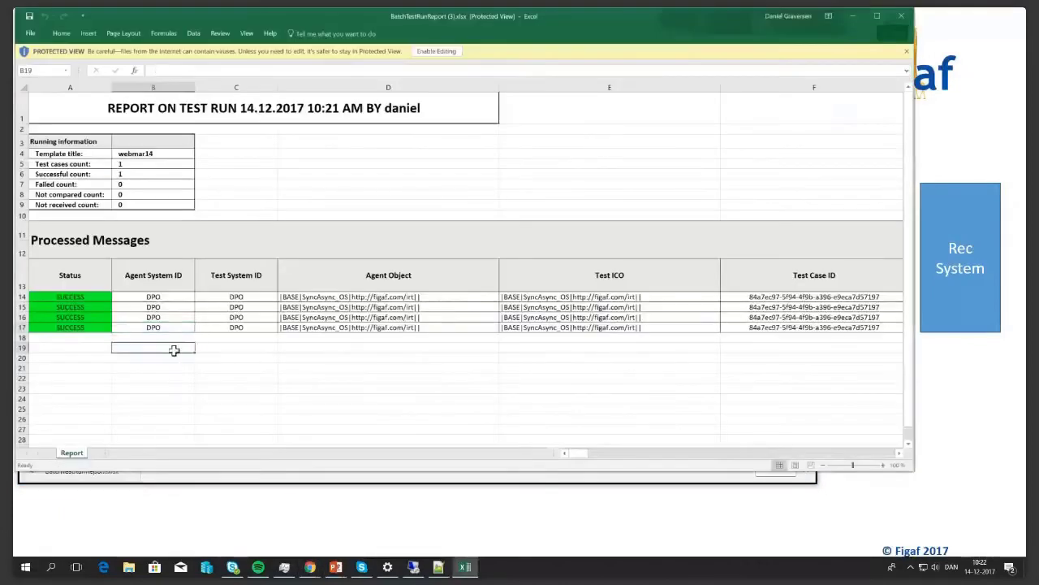
Examine the processed messages in the report across to the payload and dynamic configuration differences, and close the report
click(192, 317)
click(245, 317)
key(Right)
key(Right)
key(Right)
key(Right)
key(Right)
key(Right)
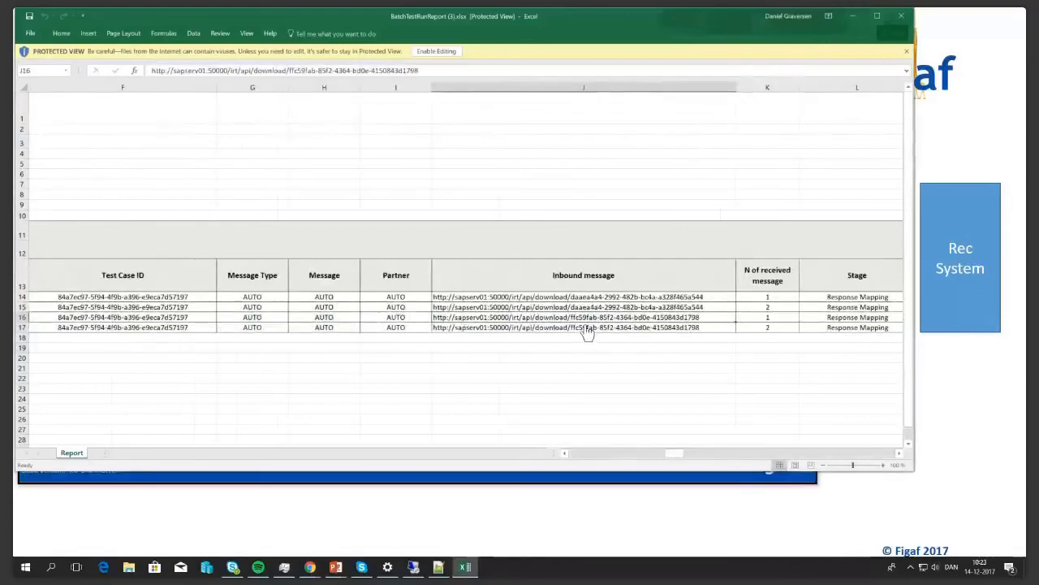
key(Right)
key(Right)
key(Right)
key(Right)
key(Right)
key(Right)
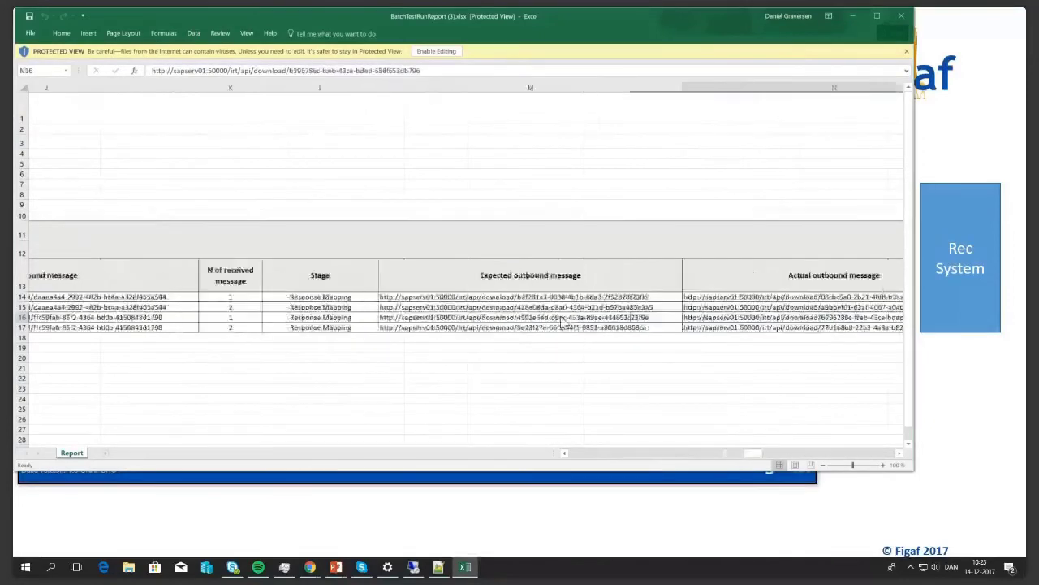
key(Right)
key(Right)
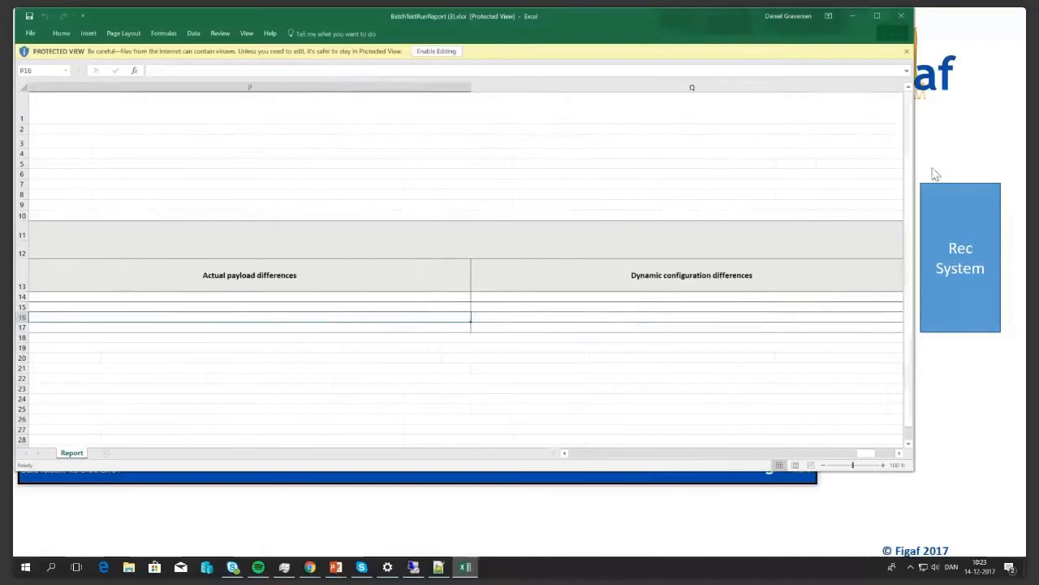
click(900, 20)
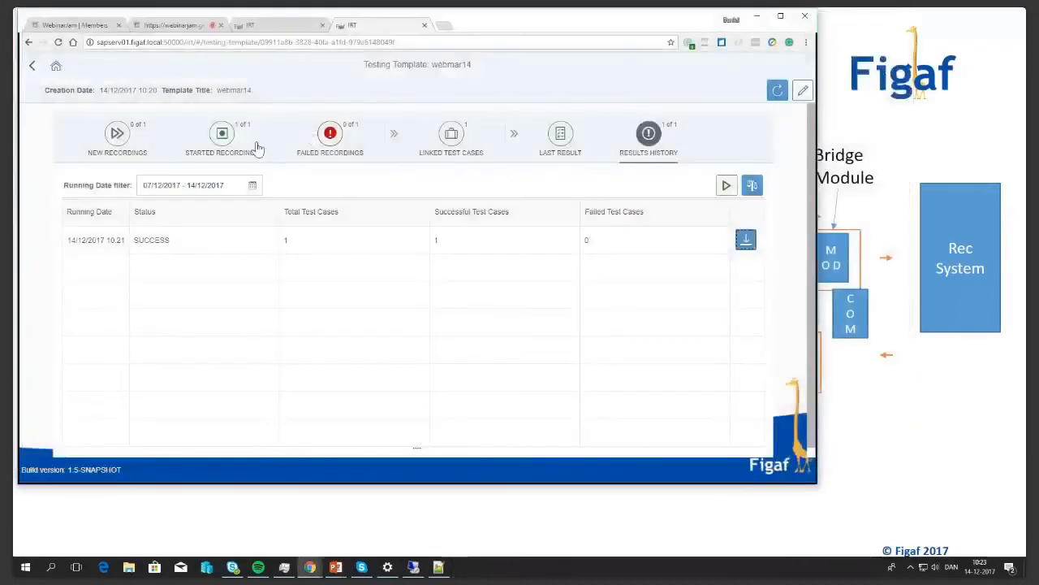
click(962, 481)
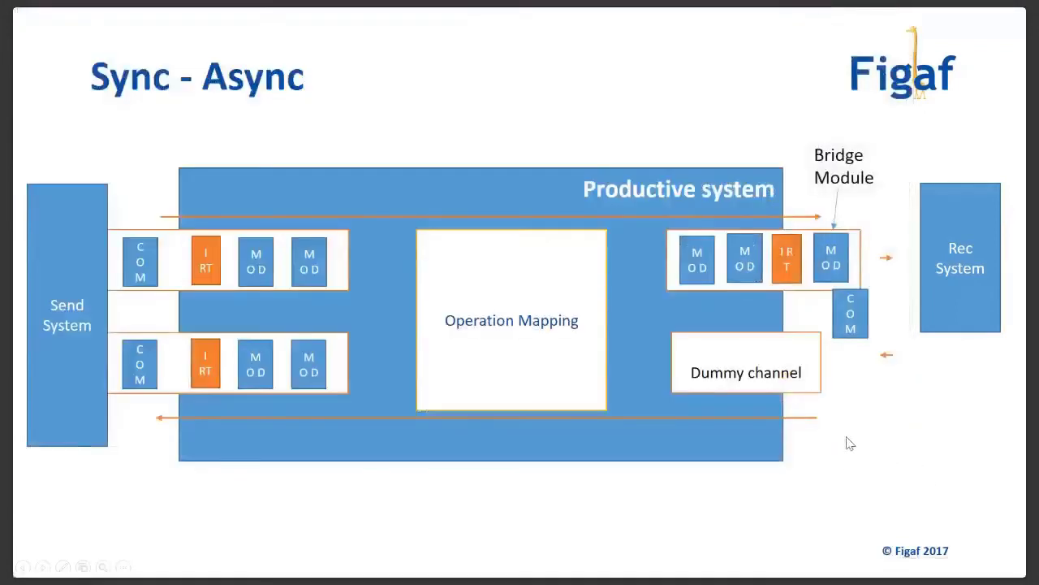
click(813, 440)
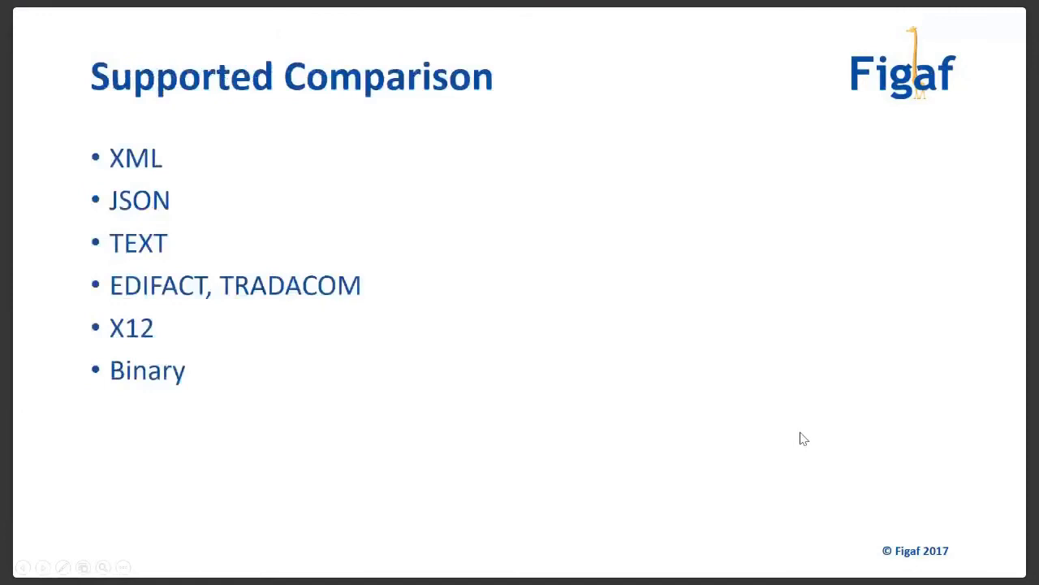
click(804, 438)
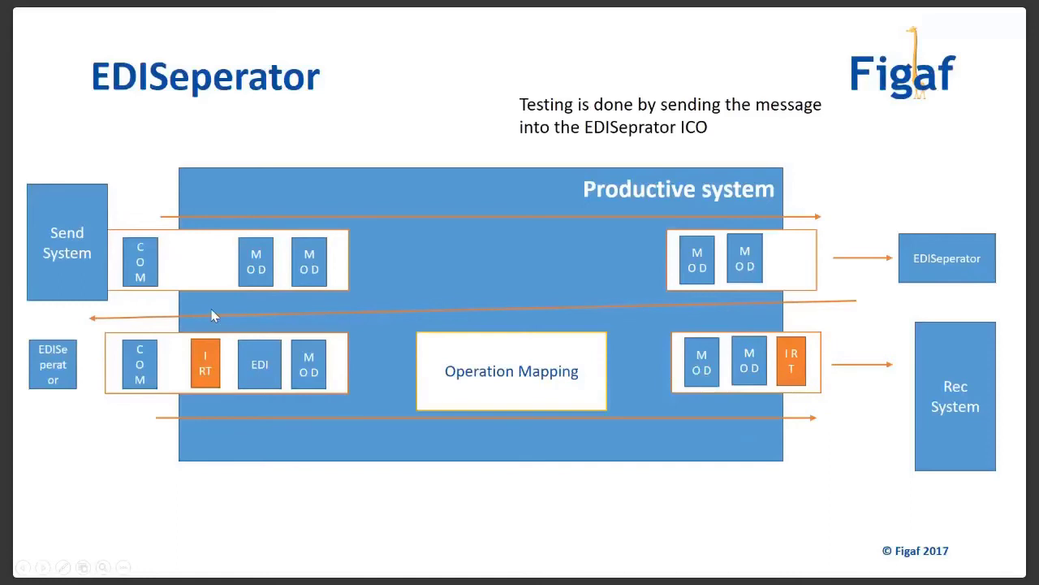
Switch to the IRT browser window and start a message recording request for NEWPARTNER's SI_OUTBOUND_EDI_EDIFACT_ORDERS ICO on the DPO agent
key(alt+Tab)
click(53, 65)
click(189, 182)
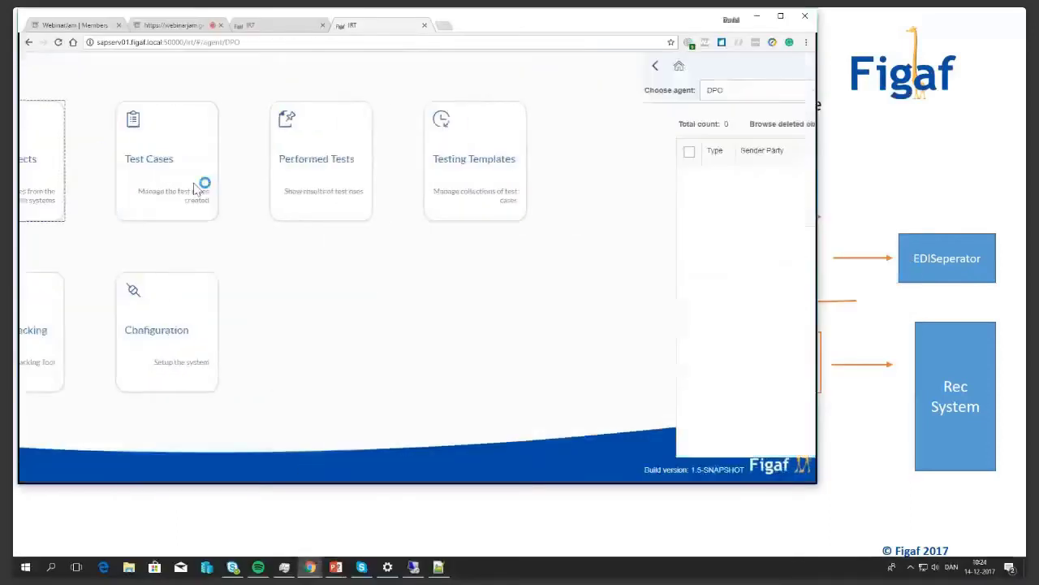
click(146, 152)
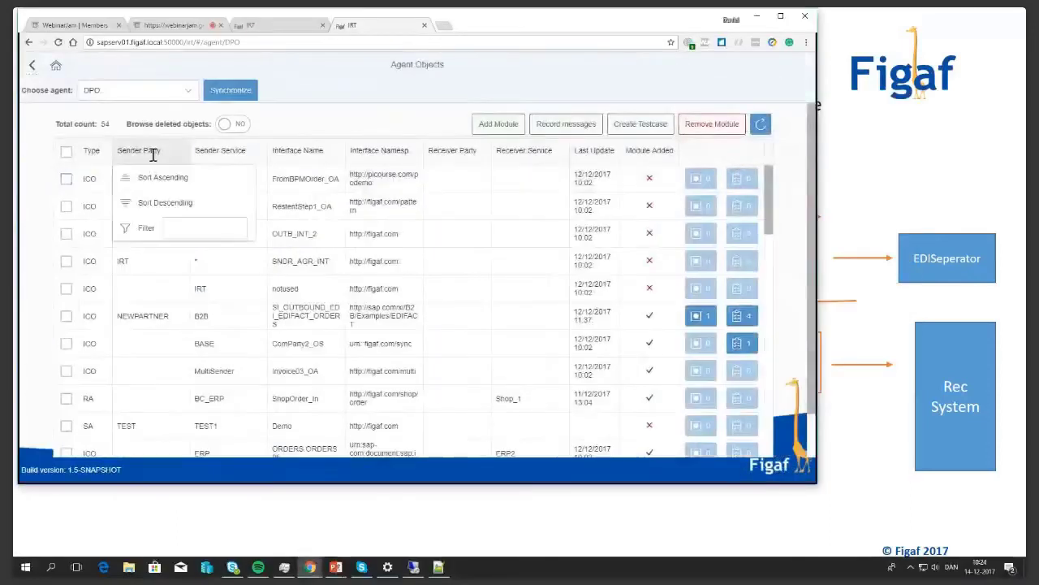
click(65, 316)
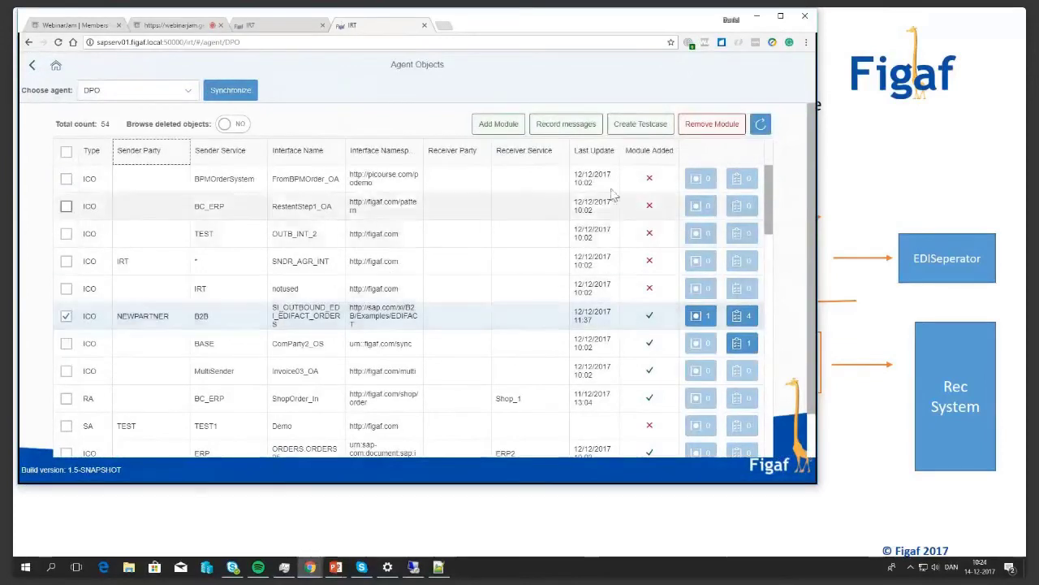
click(552, 130)
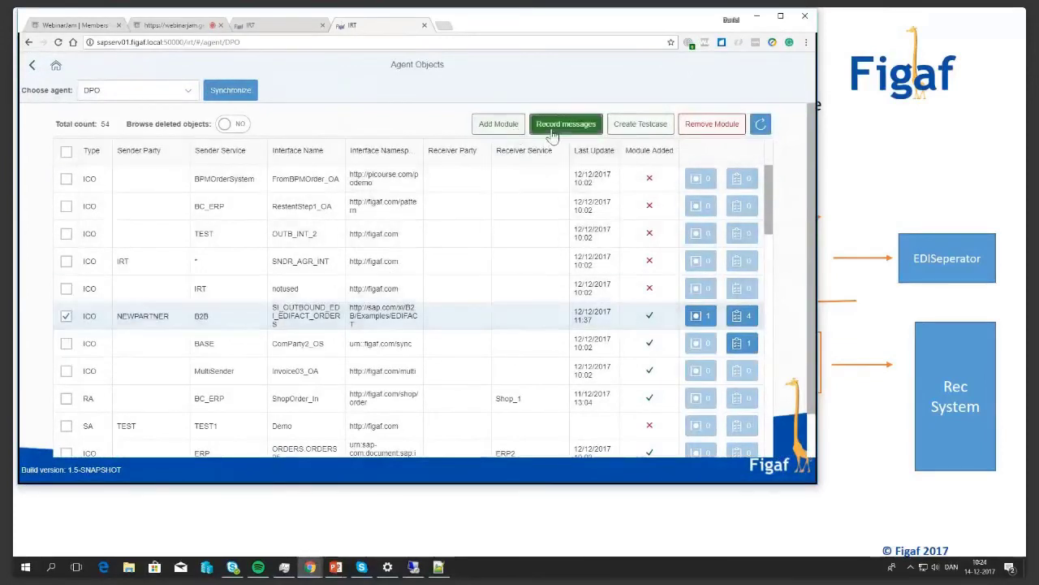
click(417, 304)
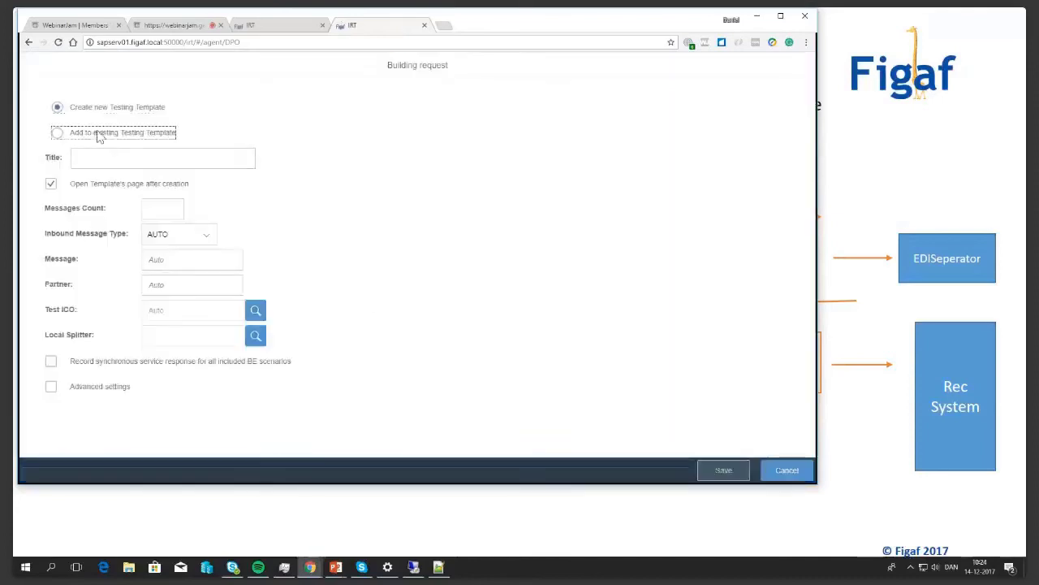
Assign the recording request to the existing testing template webmar14 and set the messages count to 3
click(104, 133)
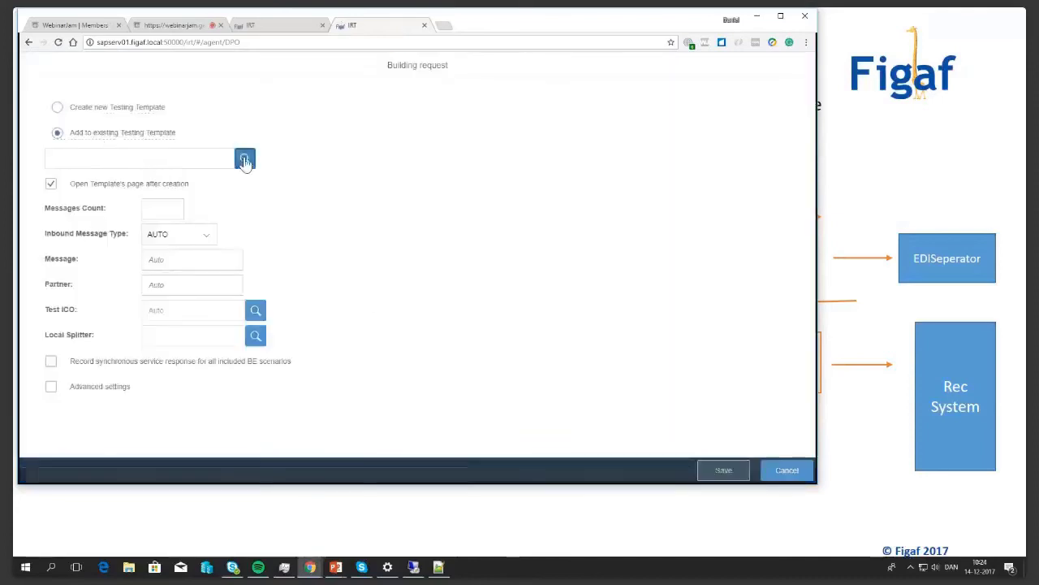
click(244, 160)
click(378, 143)
click(156, 209)
text(3)
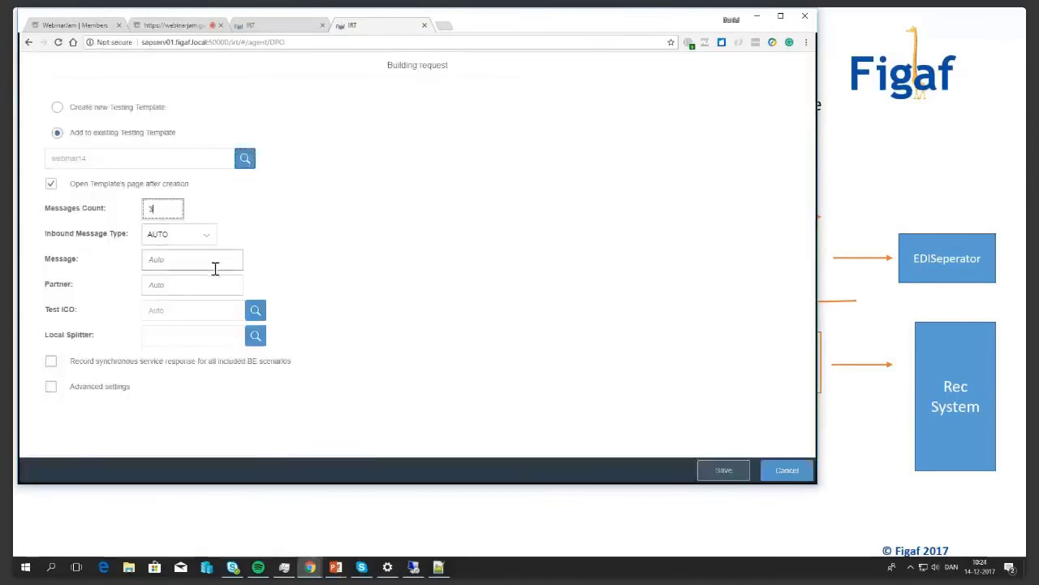
Set the request's local splitter to the B2B B2BSplitter ICO and save the recording request
click(252, 345)
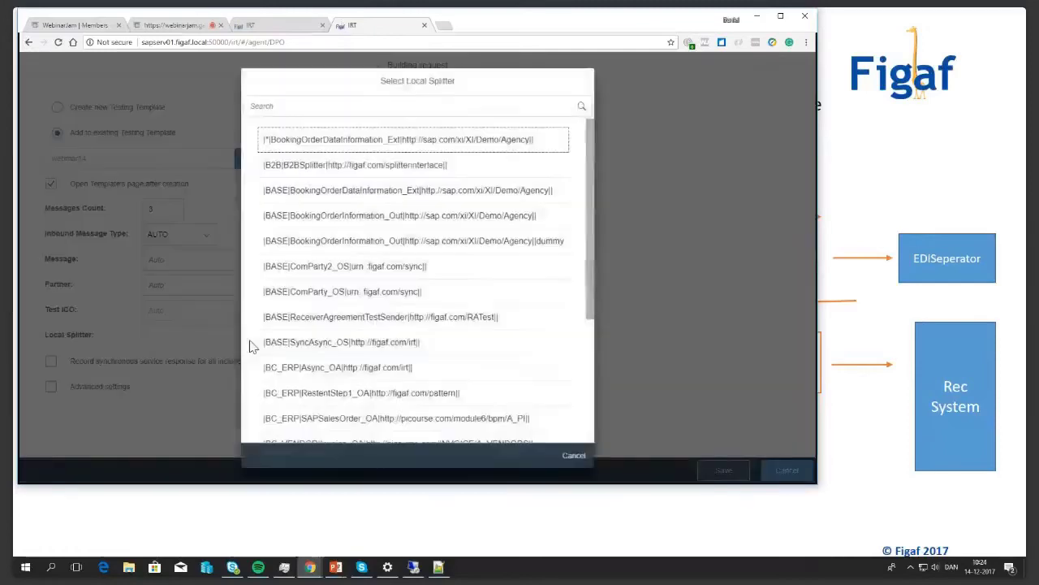
click(323, 166)
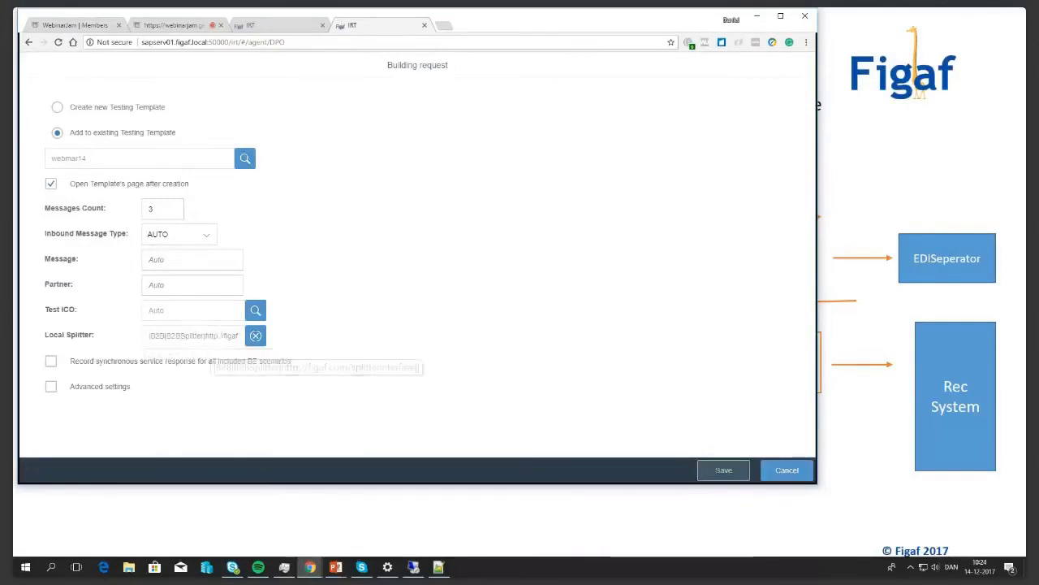
key(alt+Tab)
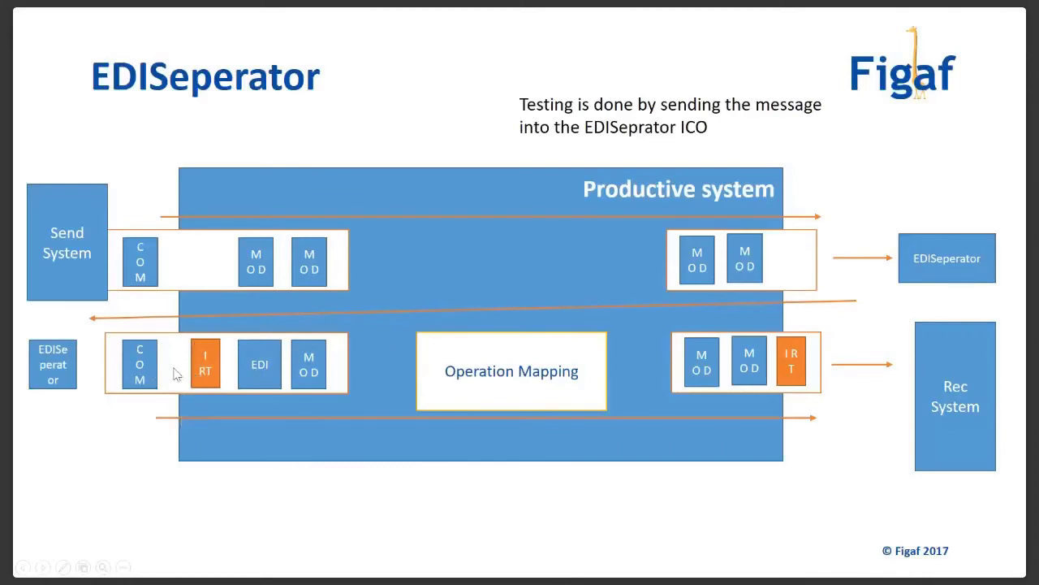
key(alt+Tab)
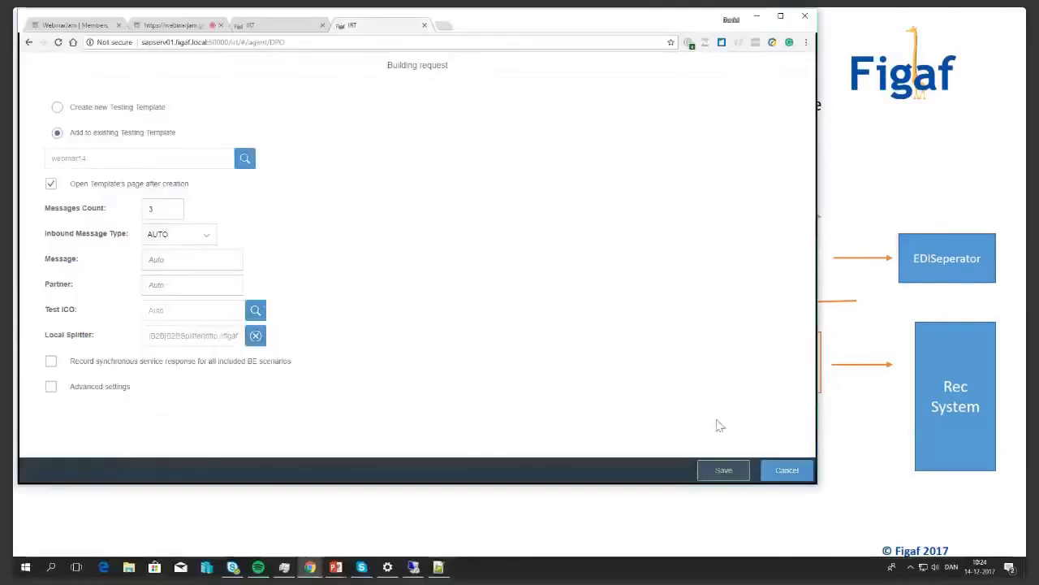
click(729, 471)
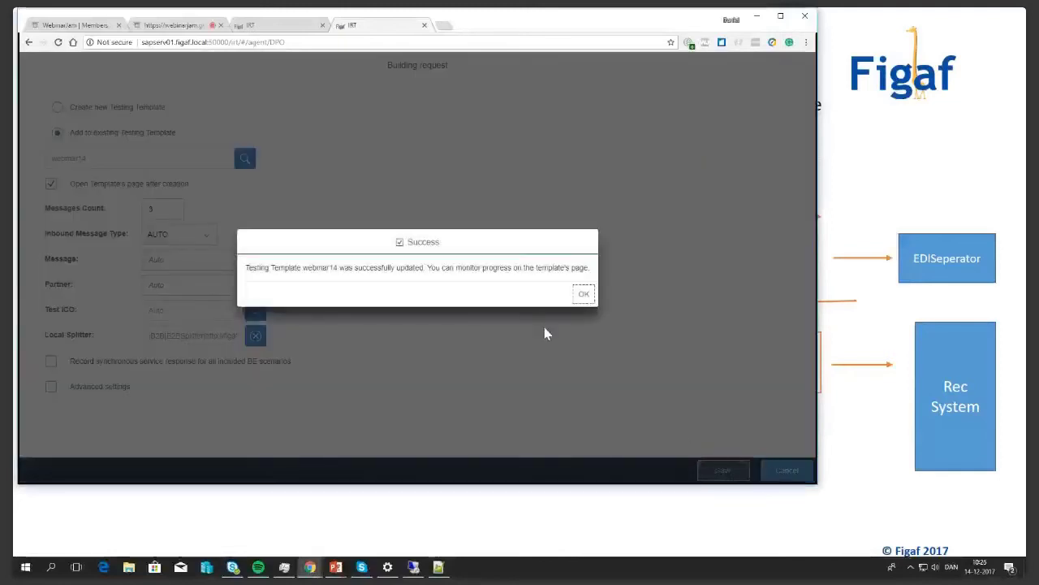
Start the new NEWPARTNER SI_OUTBOUND_EDI_EDIFACT_ORDERS recording in testing template webmar14 and show the started recordings
click(578, 302)
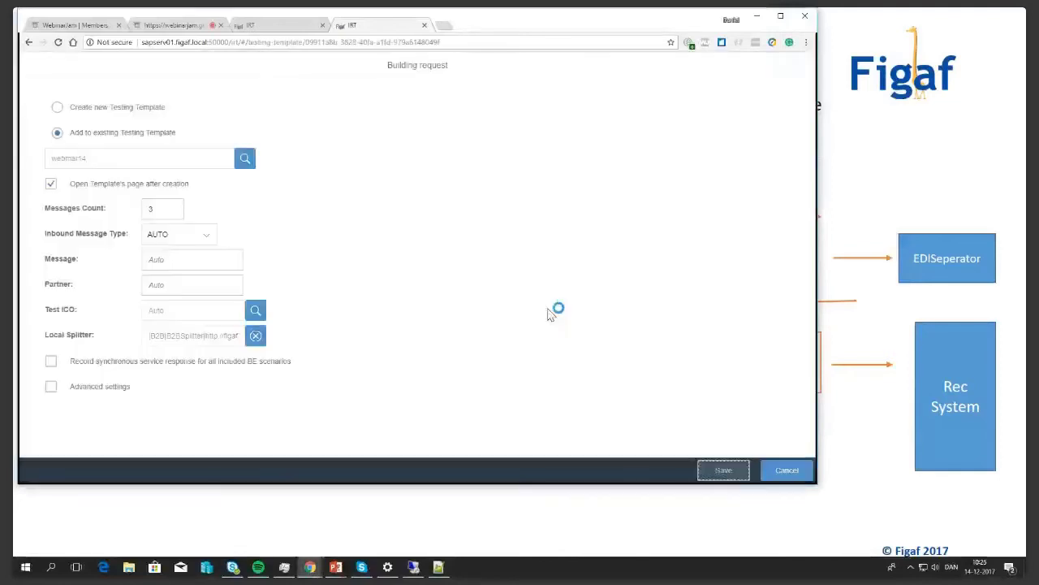
click(117, 133)
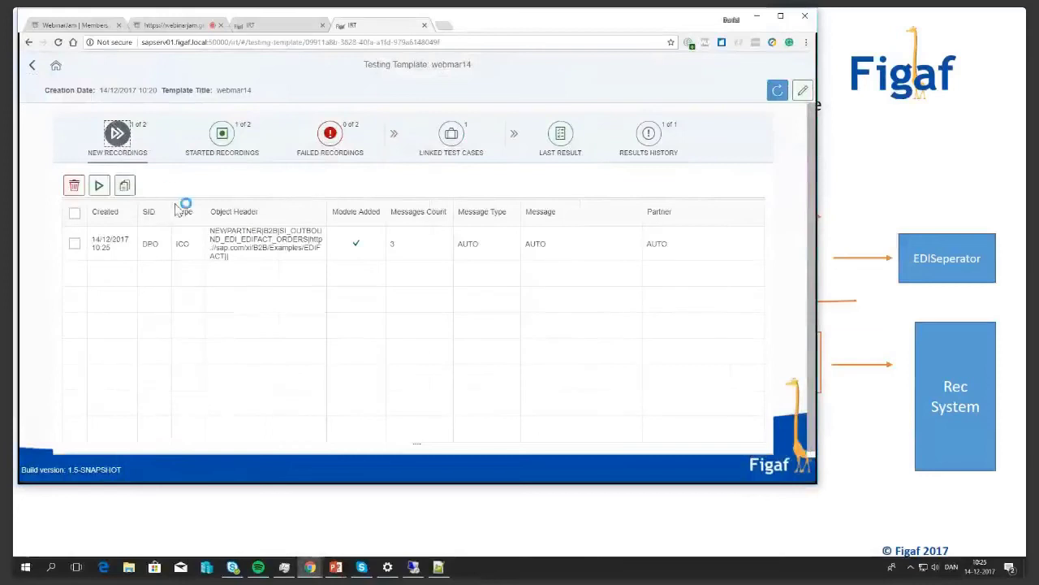
click(97, 245)
click(74, 243)
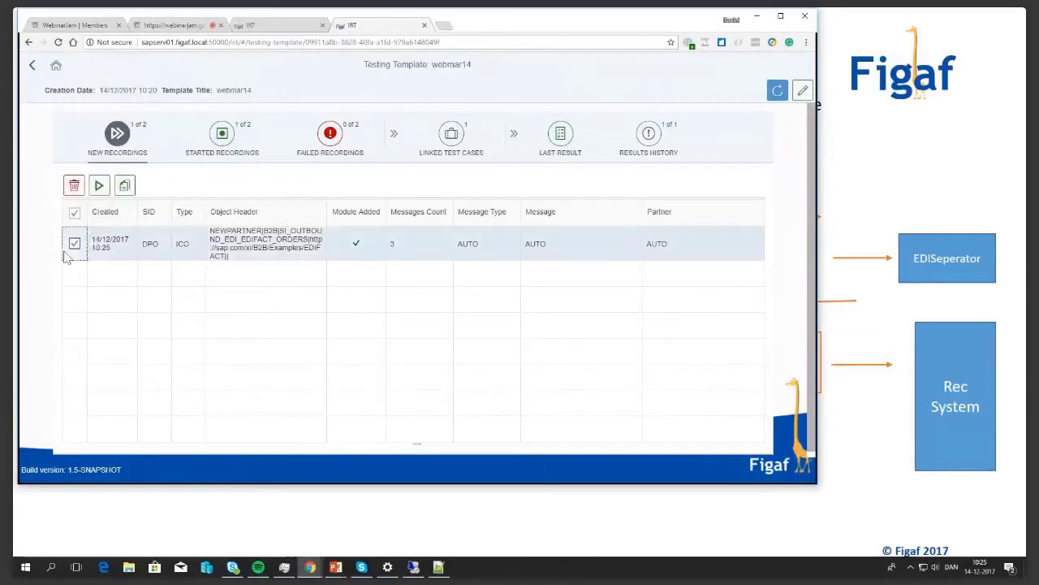
click(98, 186)
click(509, 294)
click(228, 156)
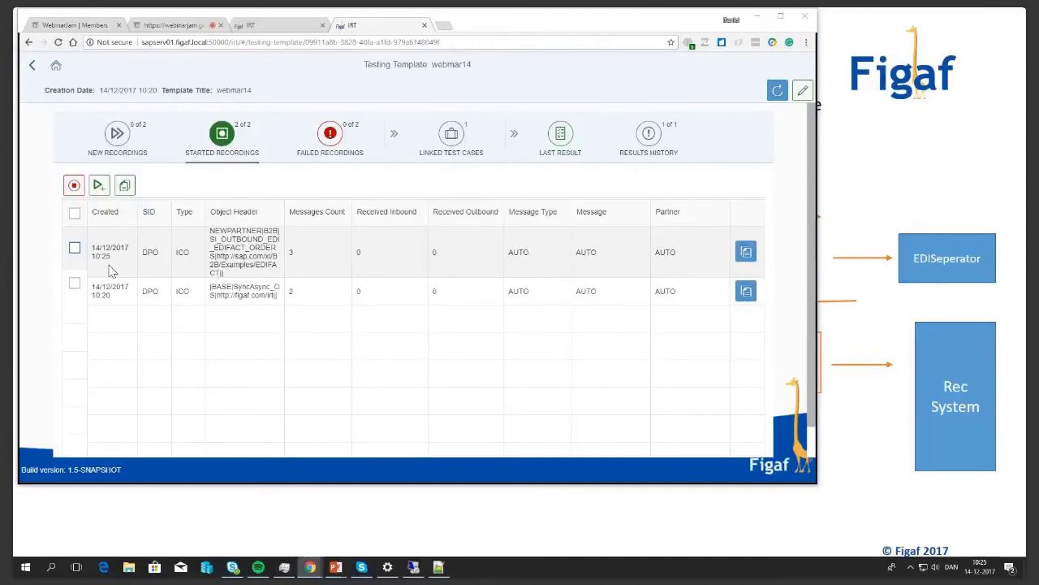
Switch to PI Communication Channel Monitoring, find channels matching *edi*, restart Splitter_Receiver_EDISeperator, and refresh the started recordings in IRT
key(alt+Tab)
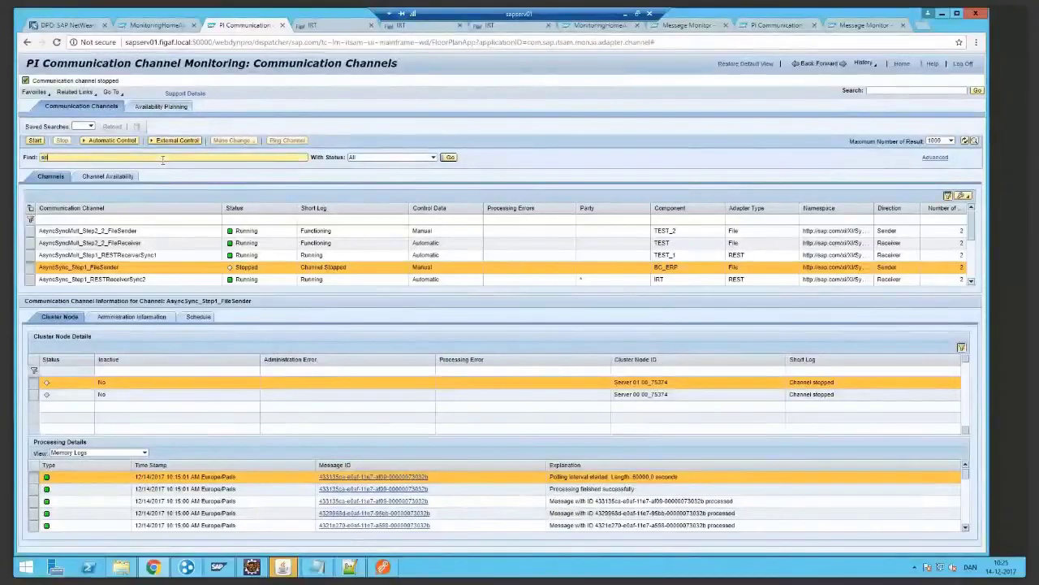
key(Return)
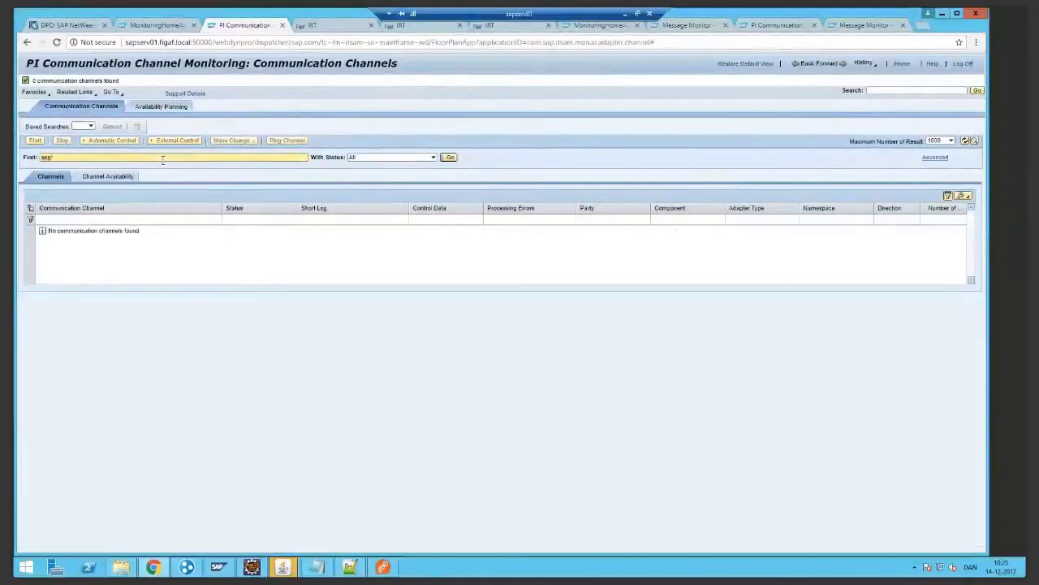
text(*)
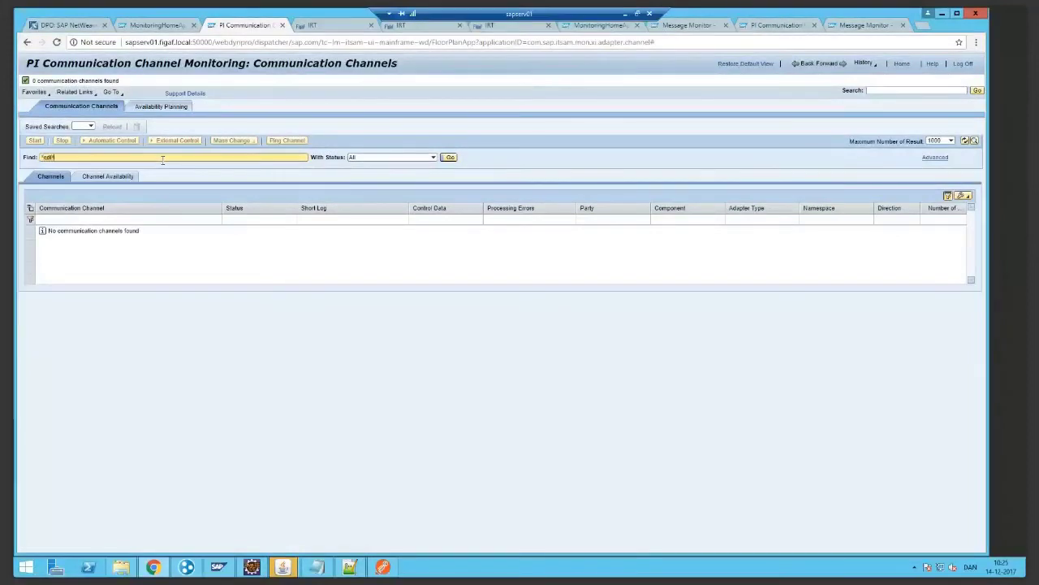
key(Return)
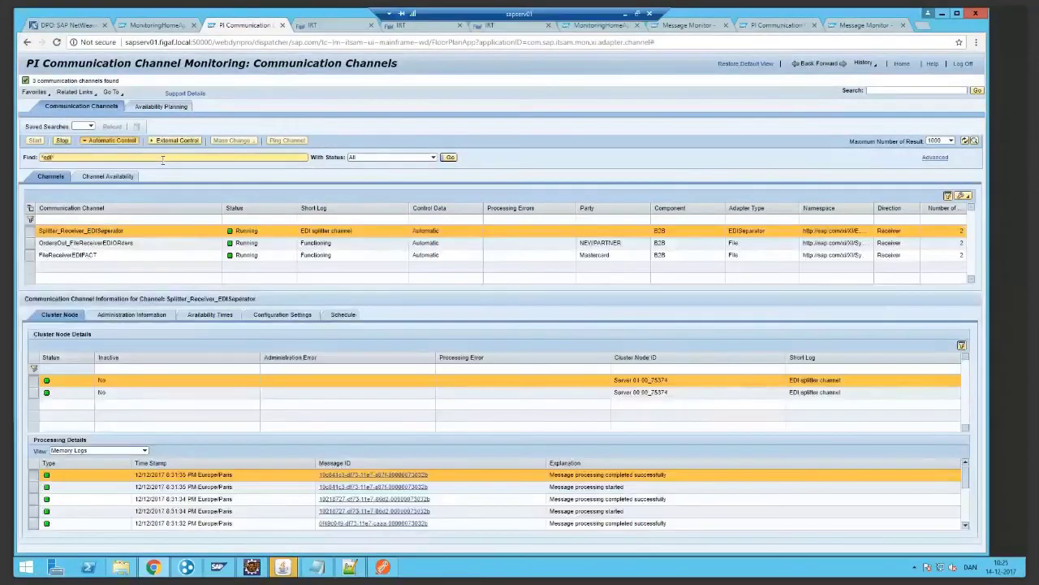
click(89, 232)
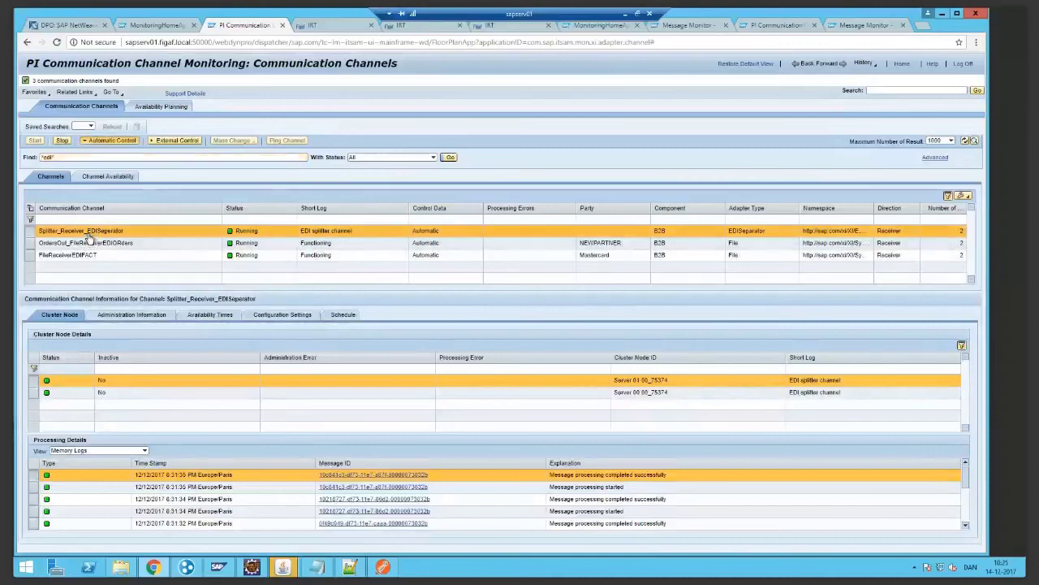
click(62, 135)
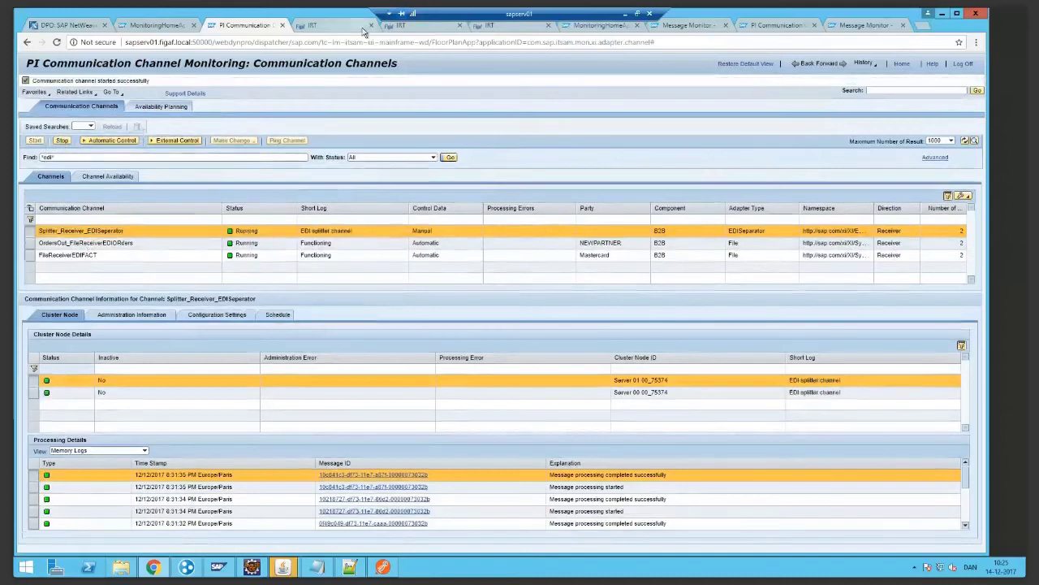
click(626, 15)
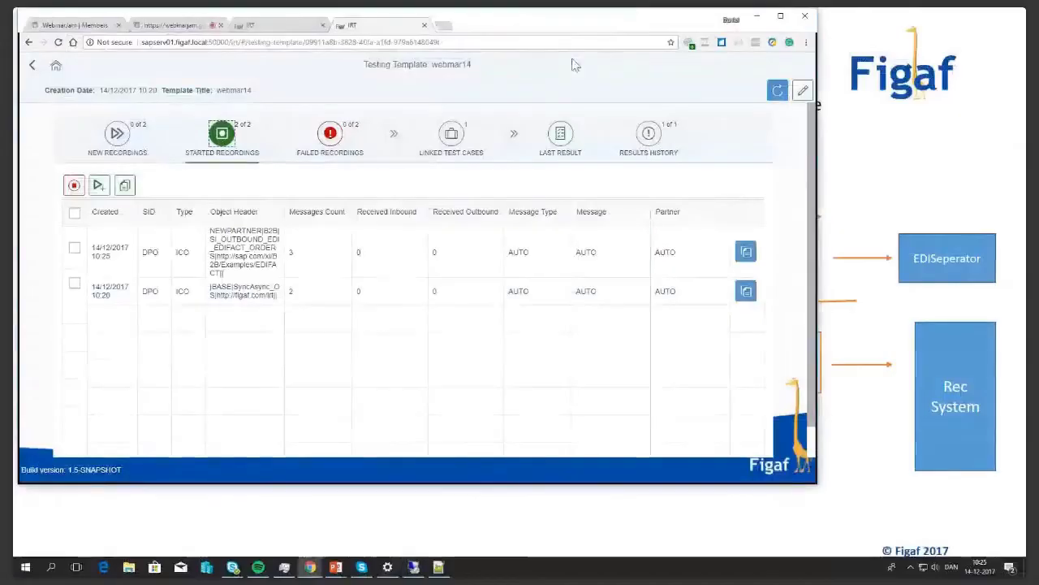
click(778, 90)
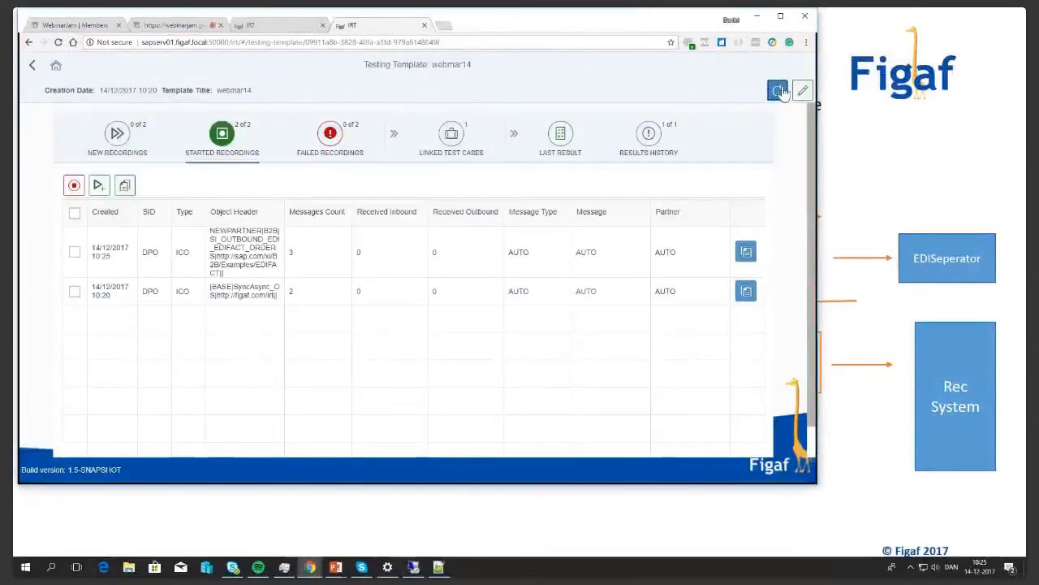
Switch back to the channel monitoring, search for channels matching spl*, and restart the Splitter_Sender_File_B2Bfile channel
key(alt+Tab)
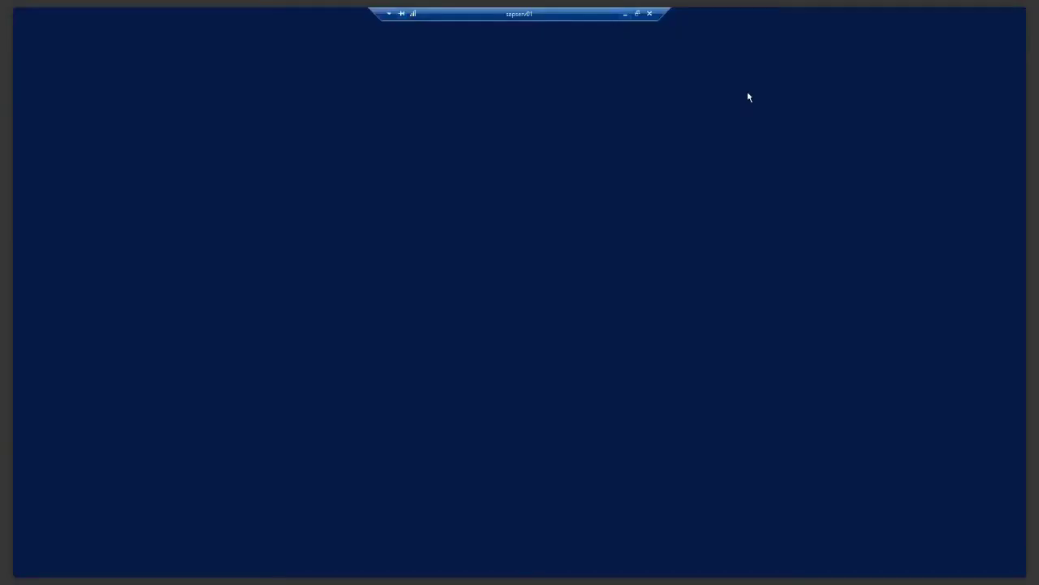
key(alt+Tab)
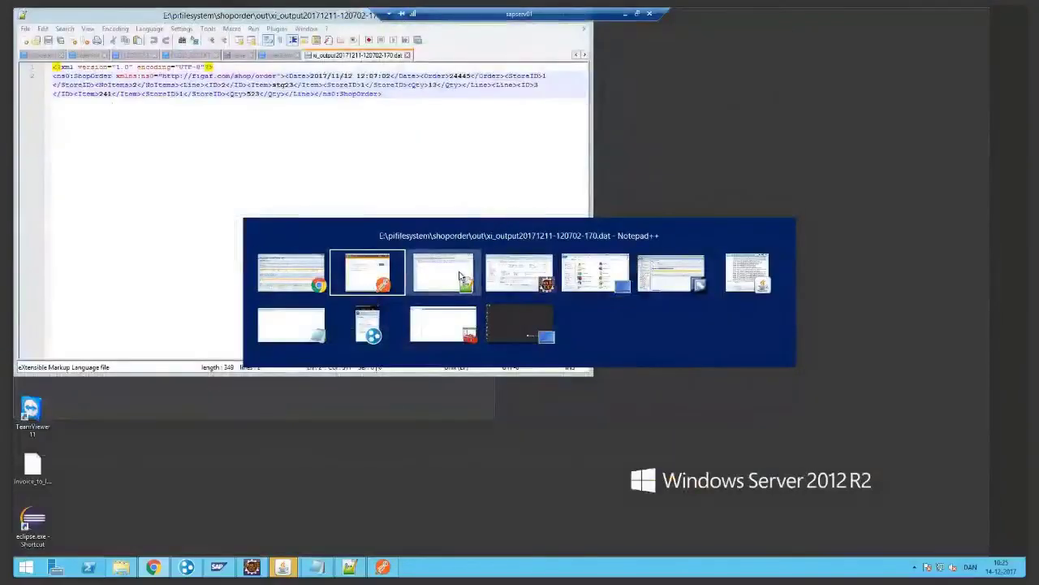
key(alt+Tab)
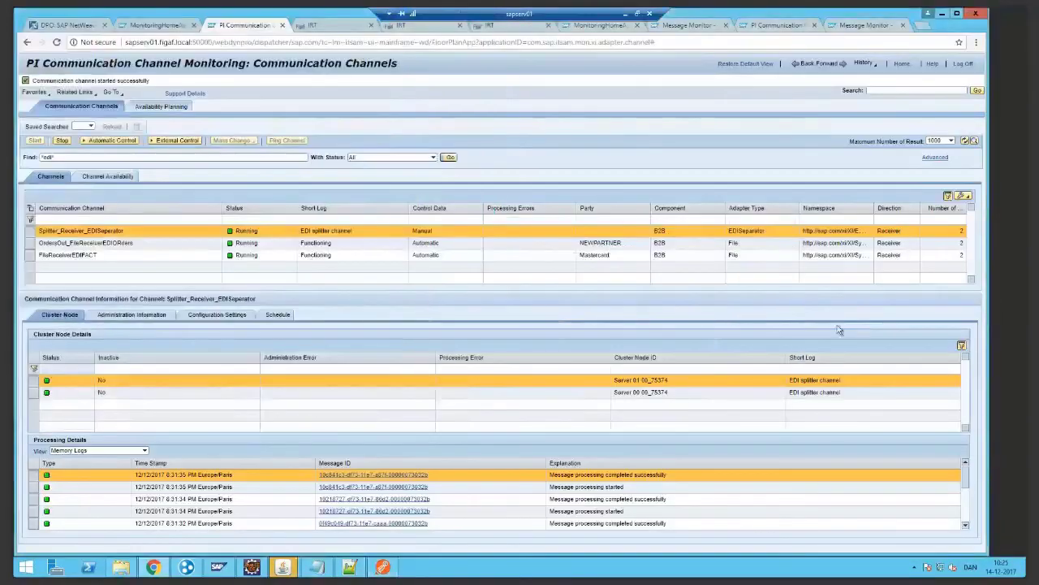
click(83, 157)
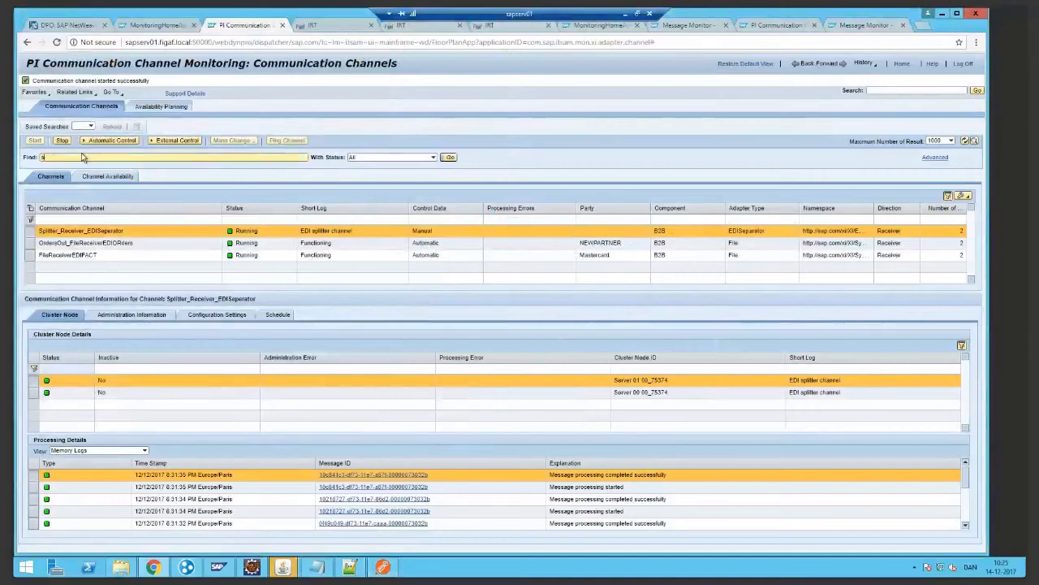
key(Return)
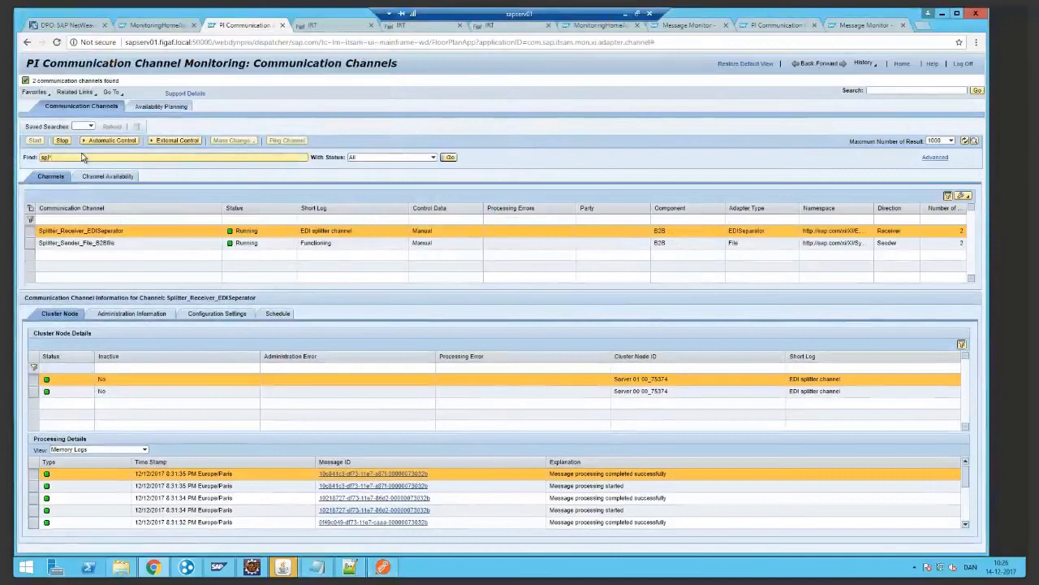
click(79, 243)
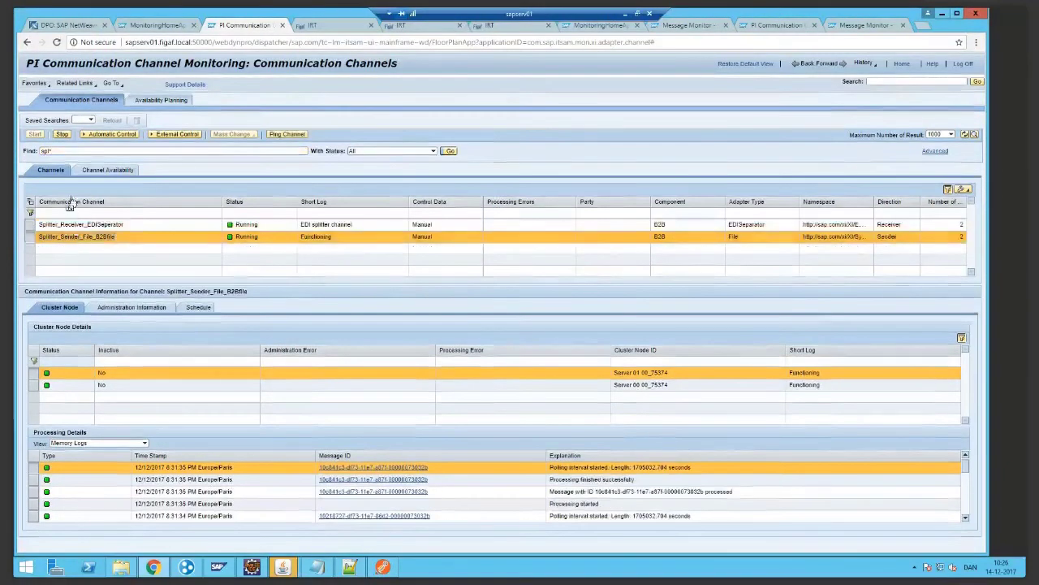
click(35, 134)
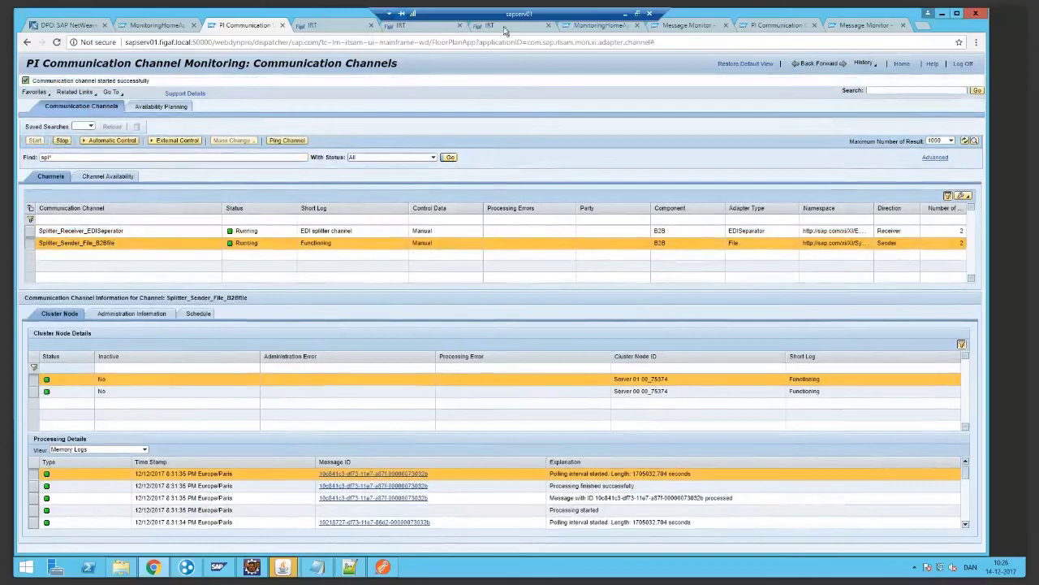
Return to the IRT browser window, refresh the started recordings, and create a test case from the NEWPARTNER EDIFACT orders recording
click(624, 14)
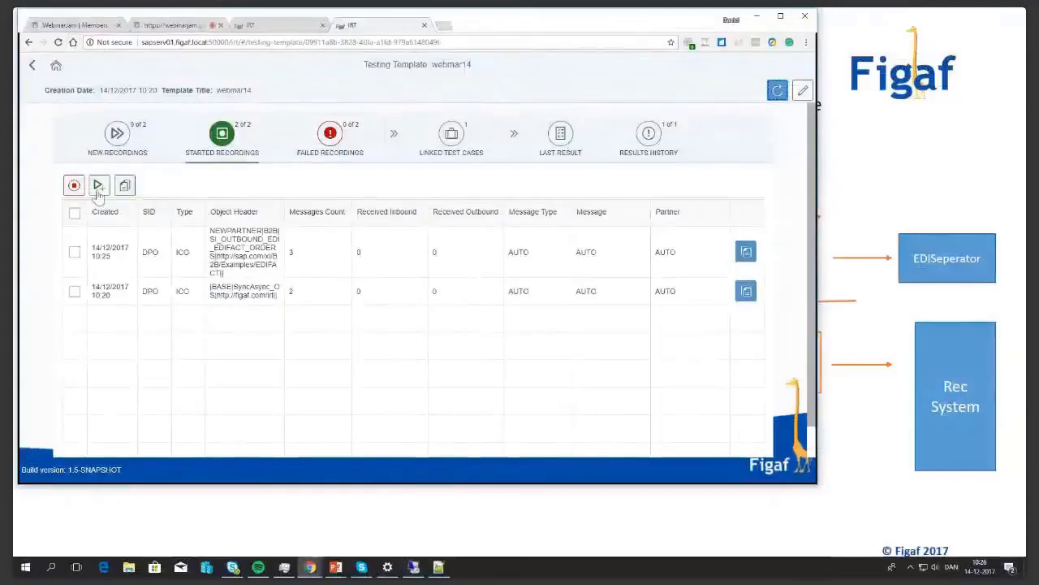
click(777, 91)
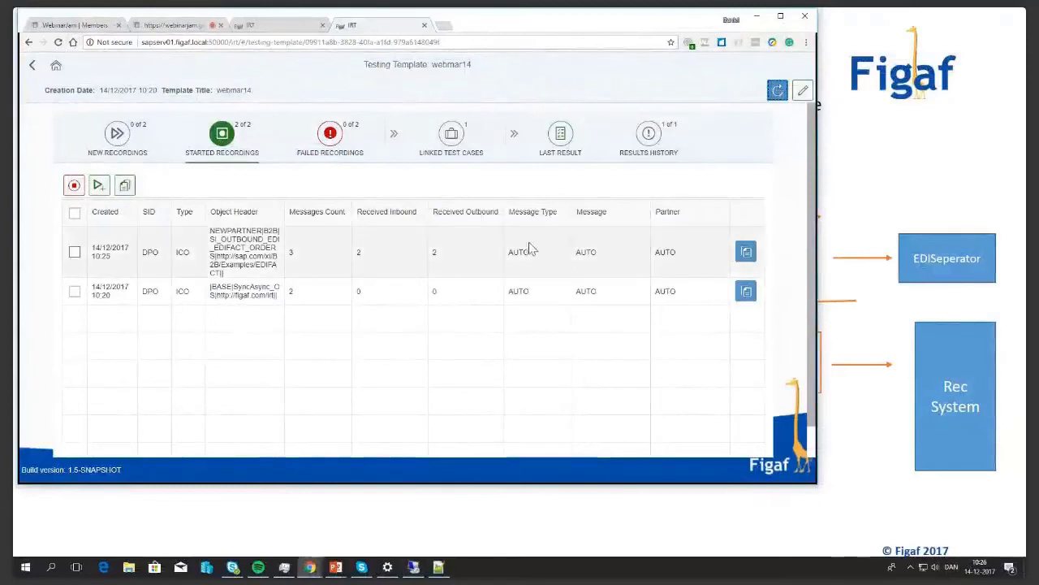
click(72, 252)
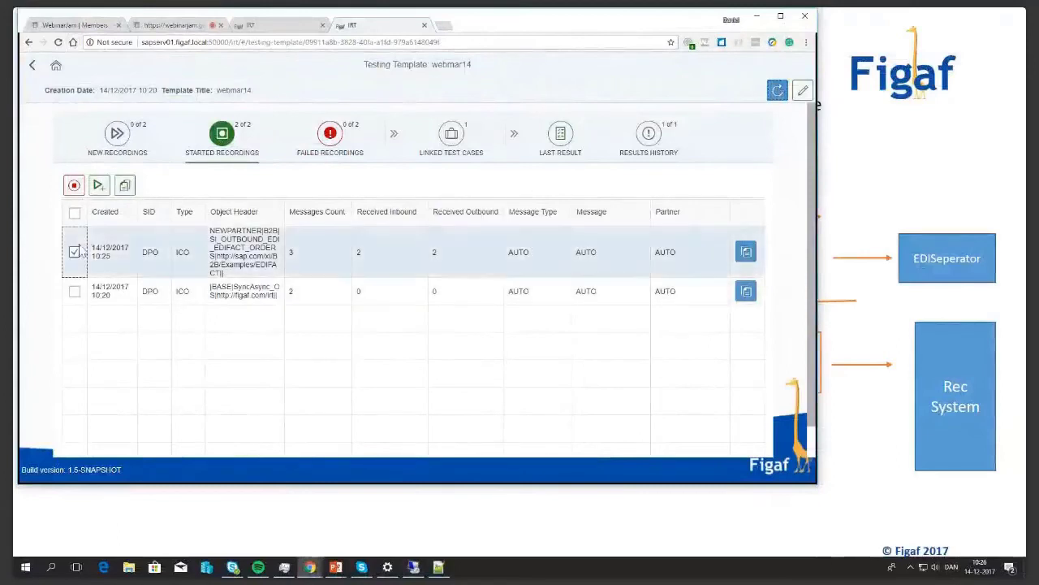
click(99, 188)
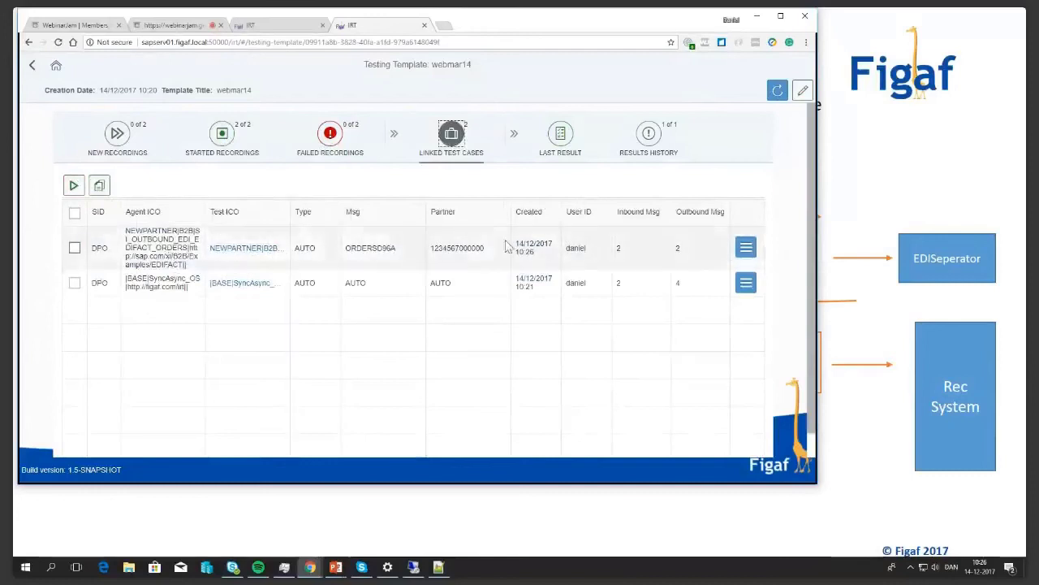
drag(485, 248, 365, 252)
double_click(453, 247)
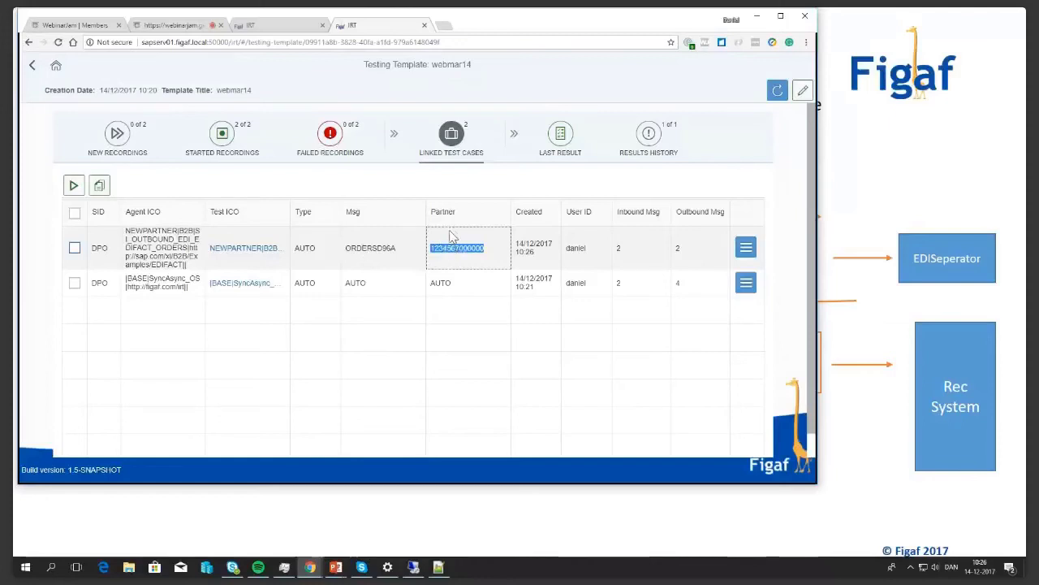
Run all test cases of the testing template from its last results and refresh the results
click(561, 134)
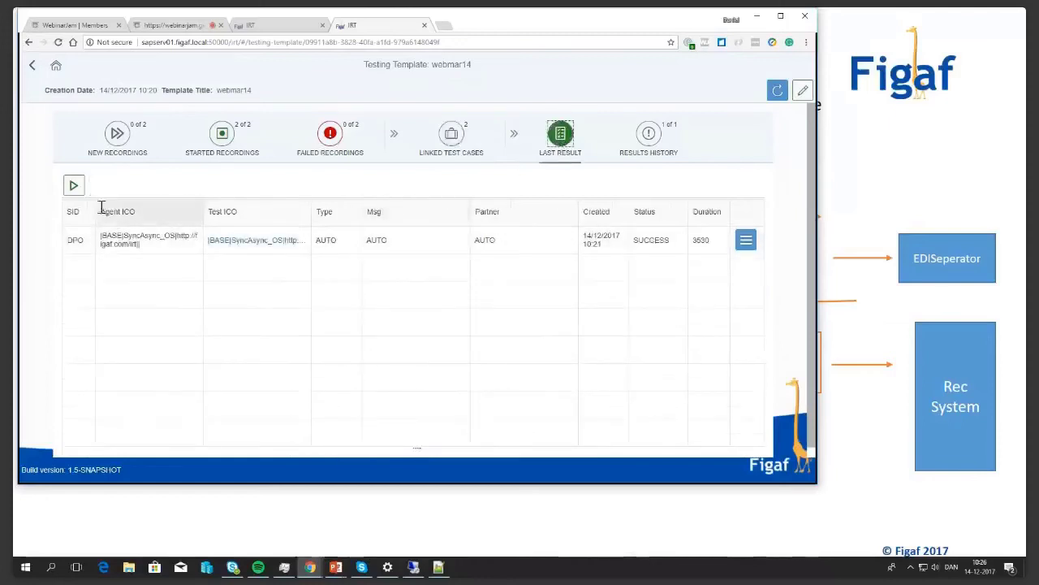
click(73, 185)
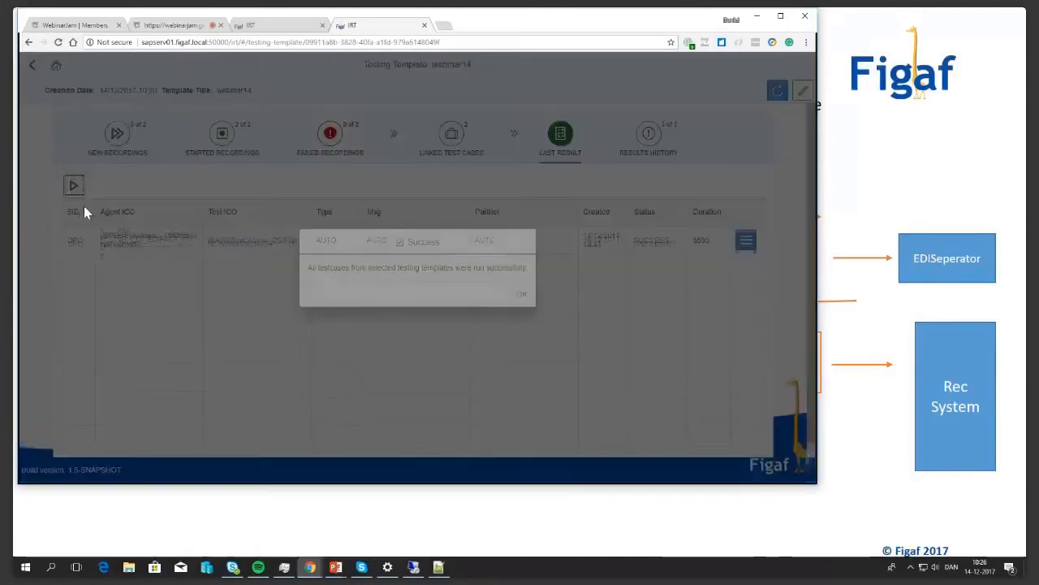
click(520, 294)
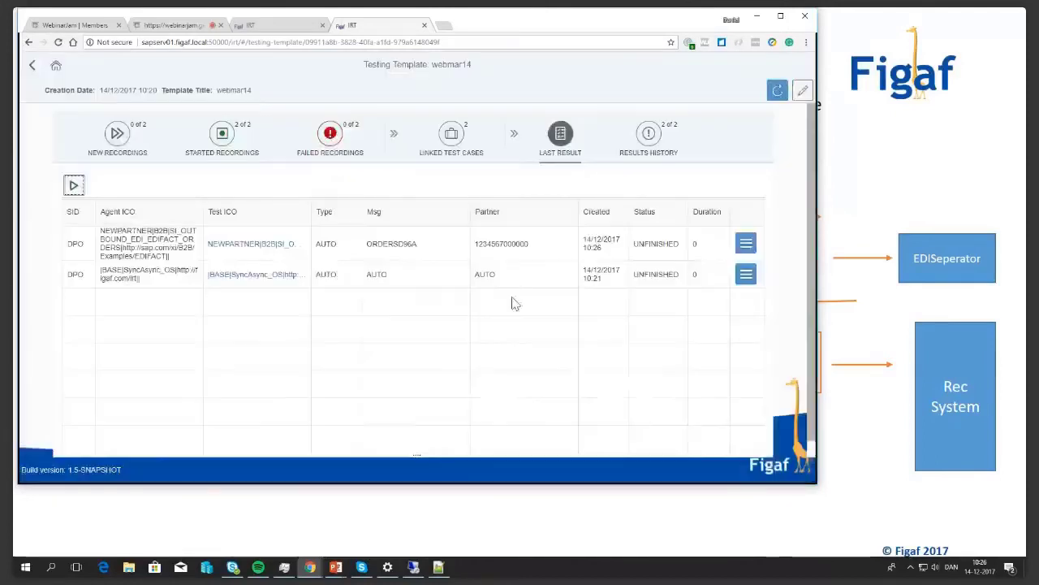
click(785, 96)
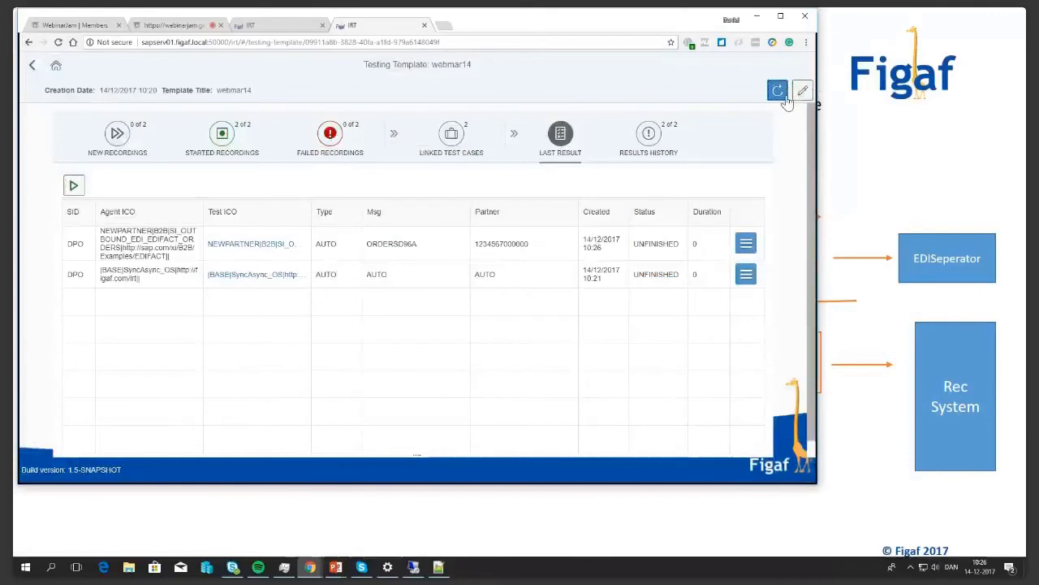
Open the run details of the new ORDERSD96A test case through its NEWPARTNER test ICO and refresh the test run results
click(241, 249)
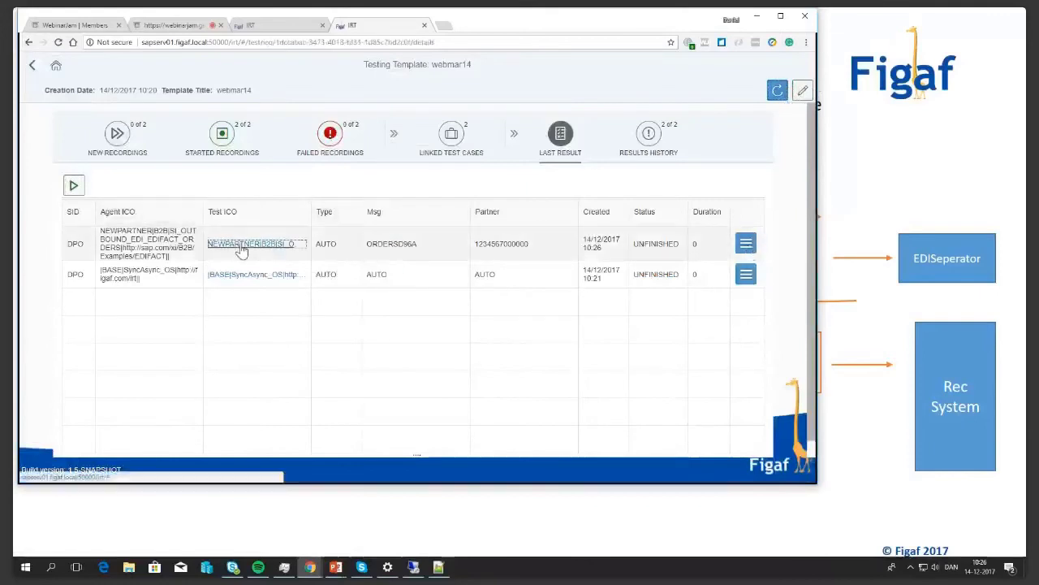
click(203, 133)
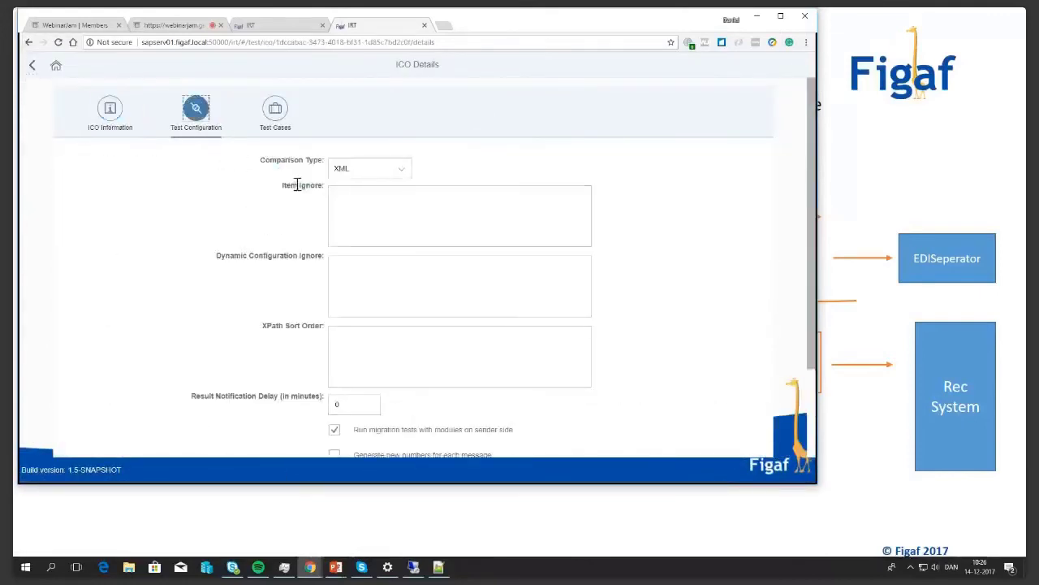
click(275, 122)
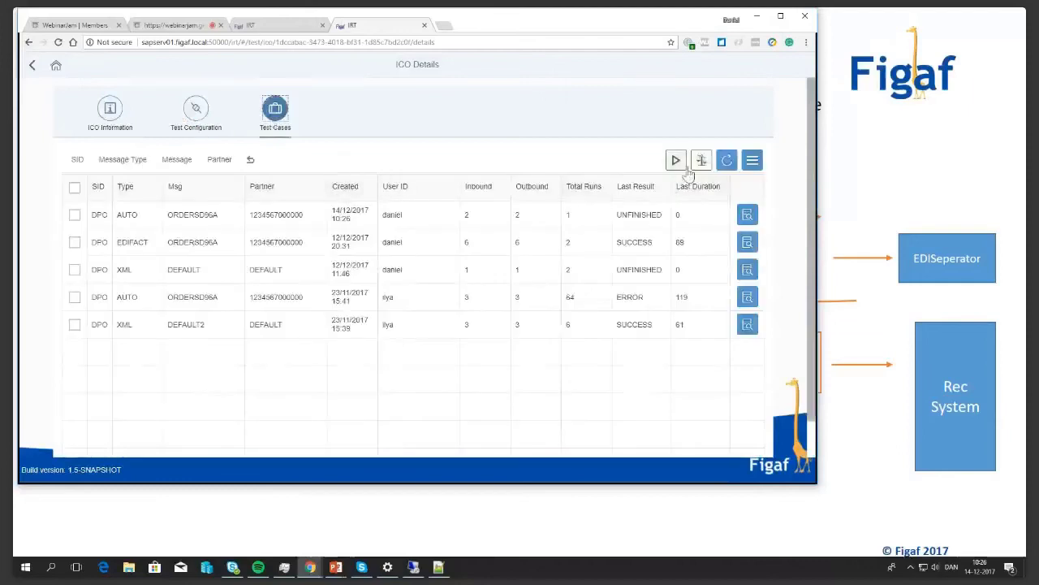
click(747, 215)
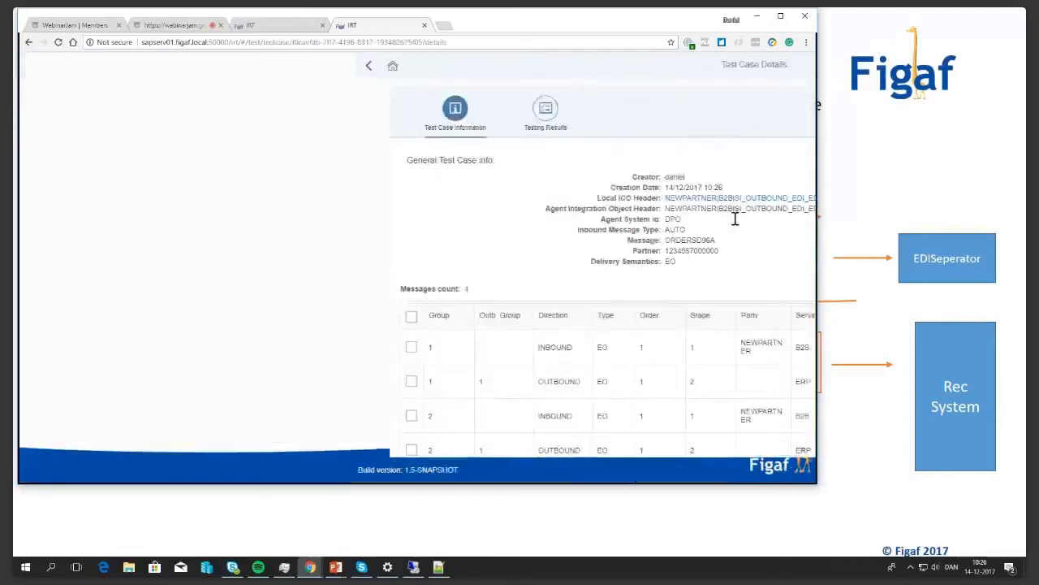
click(209, 110)
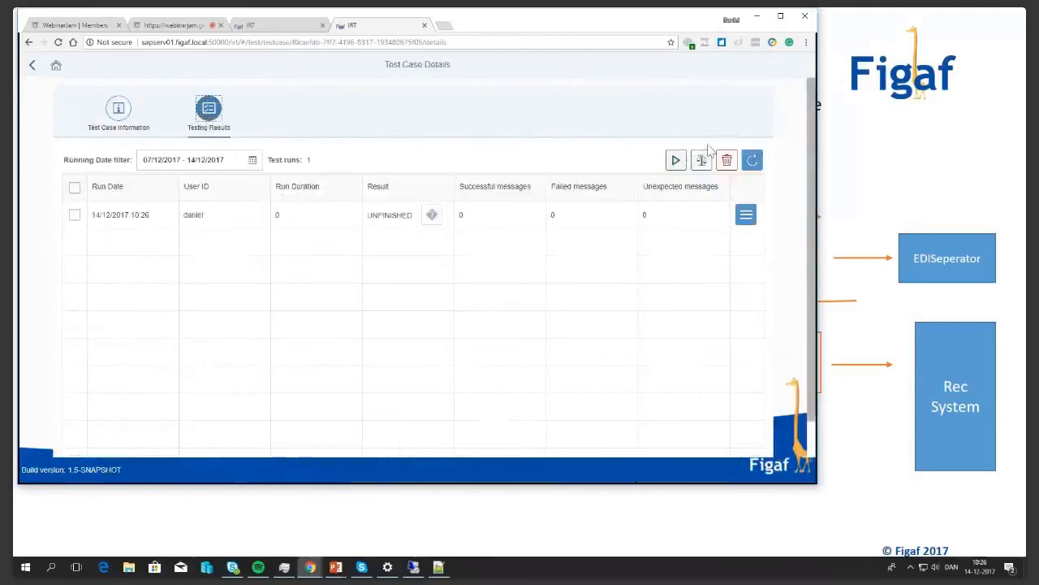
click(745, 214)
click(697, 214)
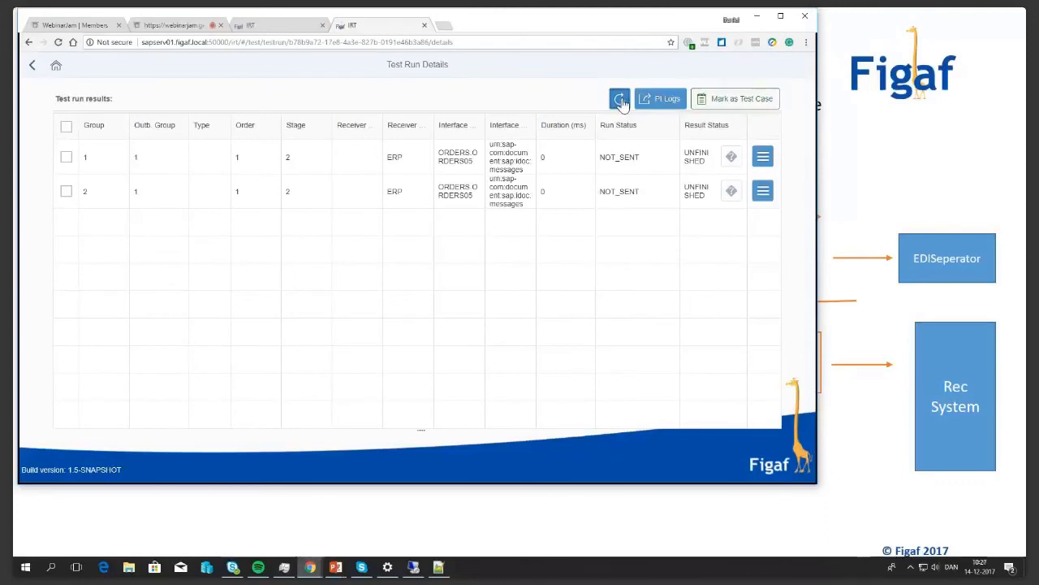
click(620, 99)
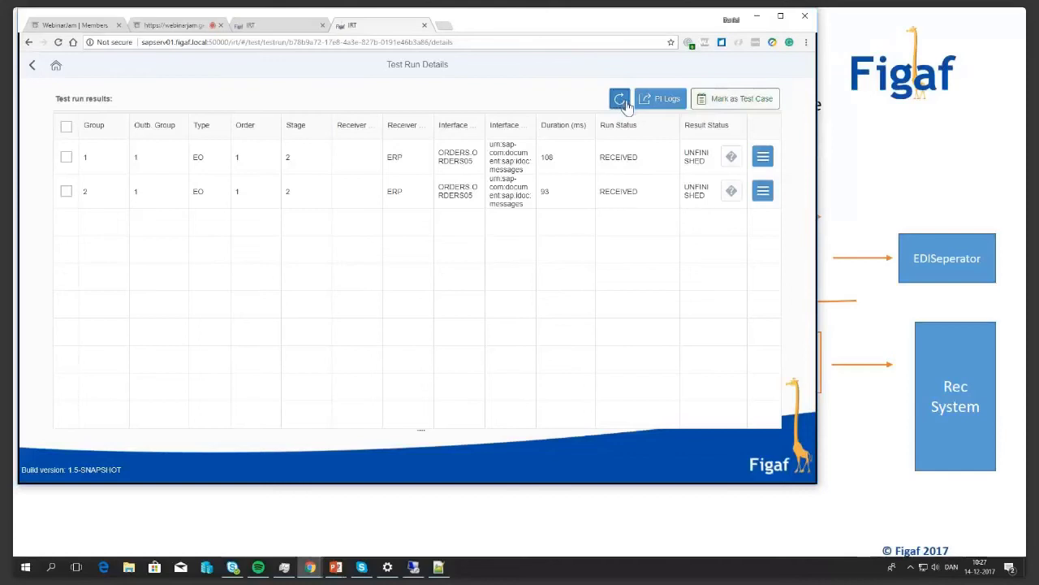
Refresh the test run results and open the differences for the group 1 message
click(621, 100)
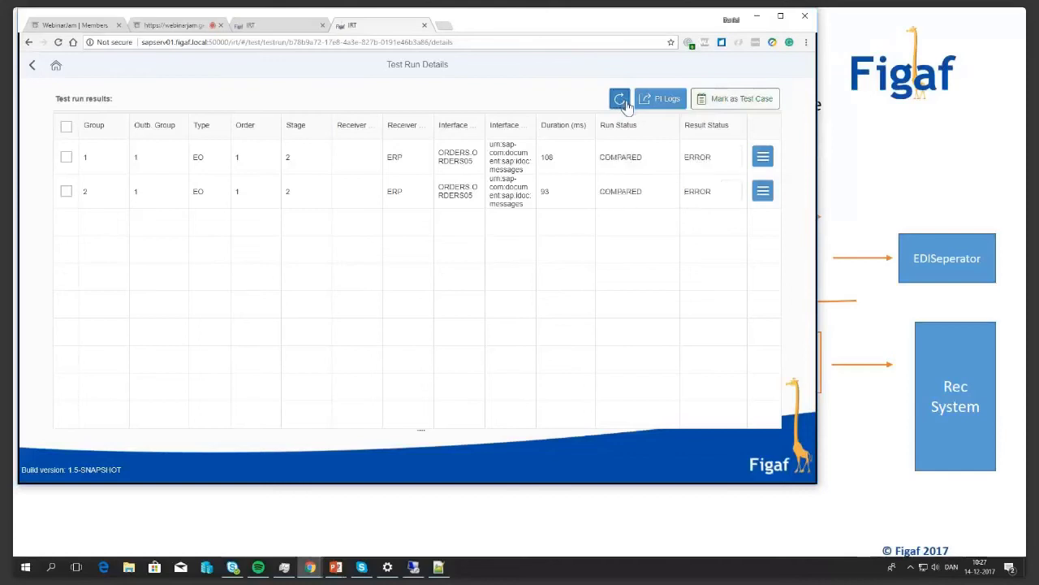
click(764, 156)
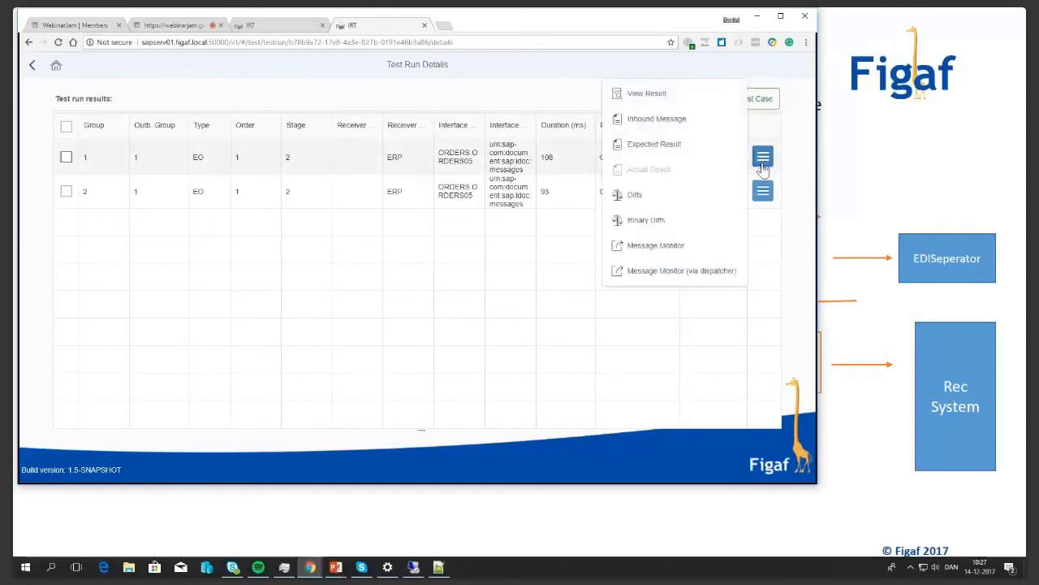
click(666, 203)
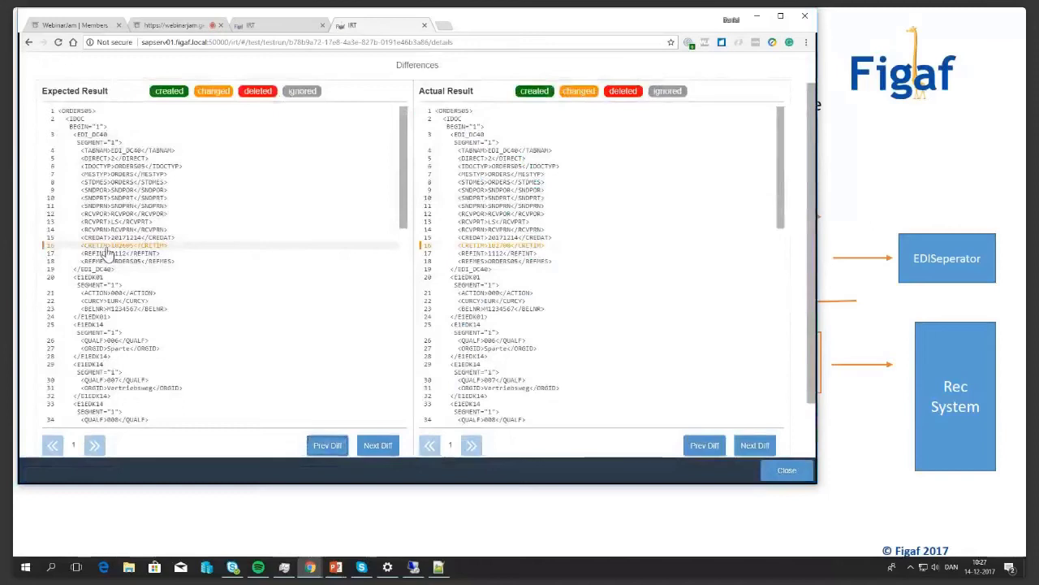
Set the changed CRETIM element to be ignored in comparisons, check for further differences, and close the comparison
click(106, 245)
click(538, 304)
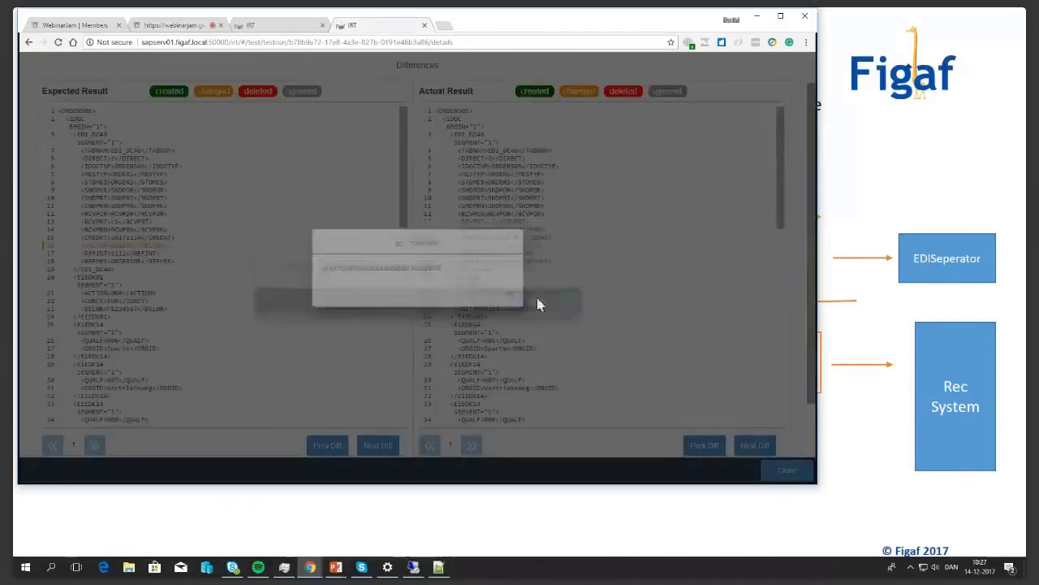
click(506, 291)
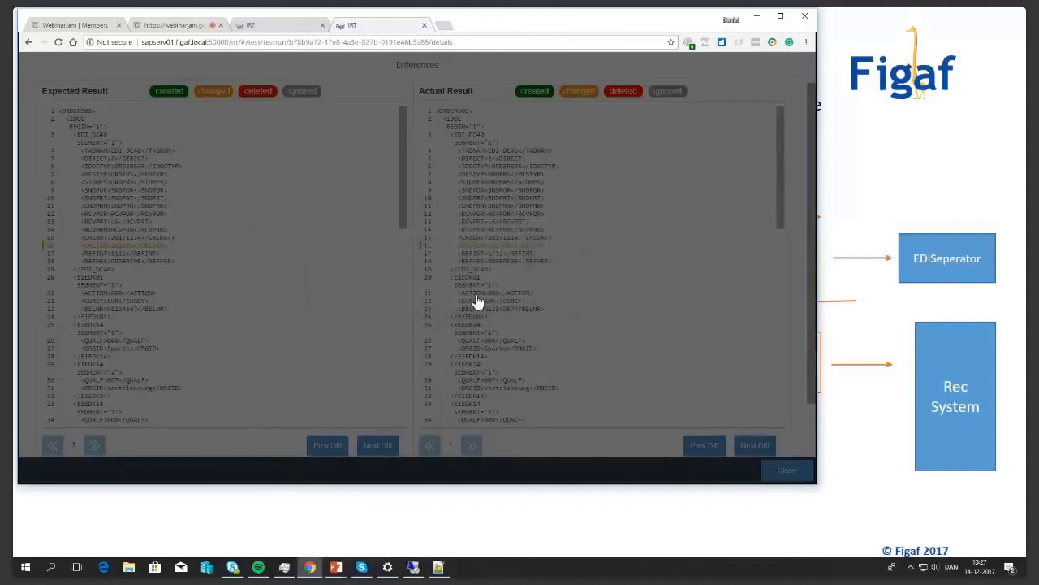
click(747, 446)
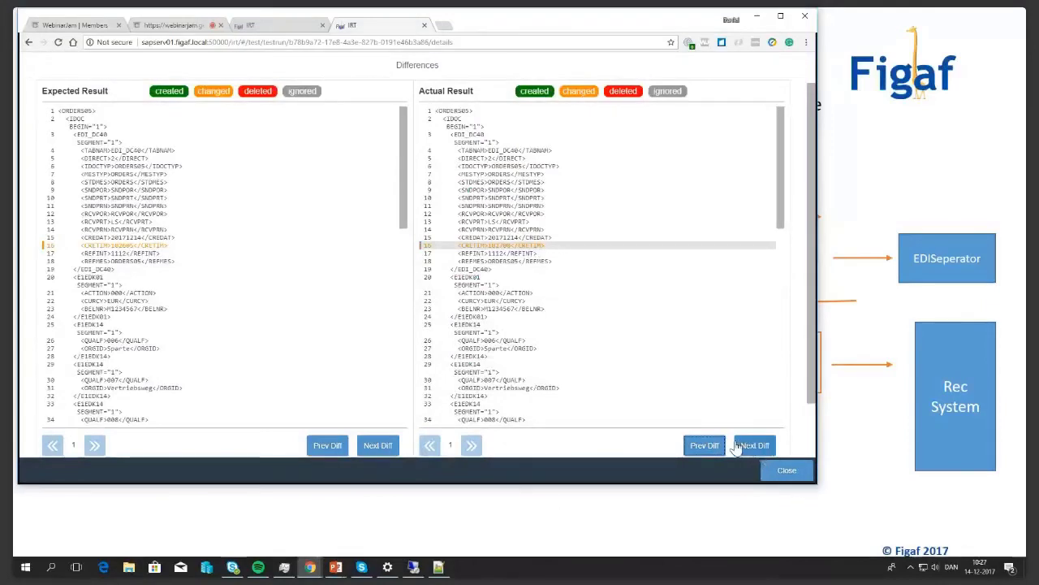
click(769, 469)
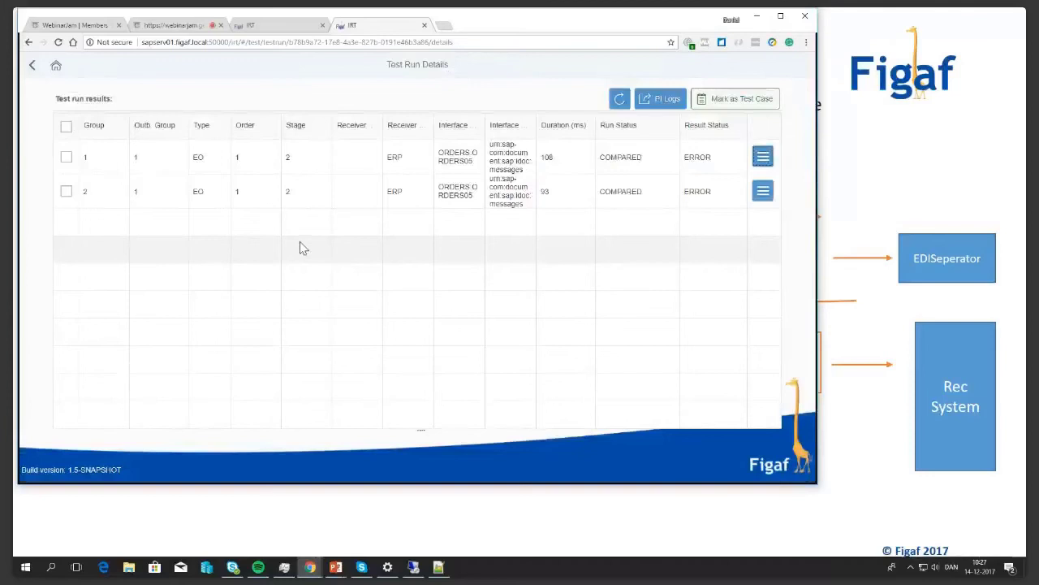
Return to the test case's testing results, run the test case again, and refresh the list of runs
click(33, 67)
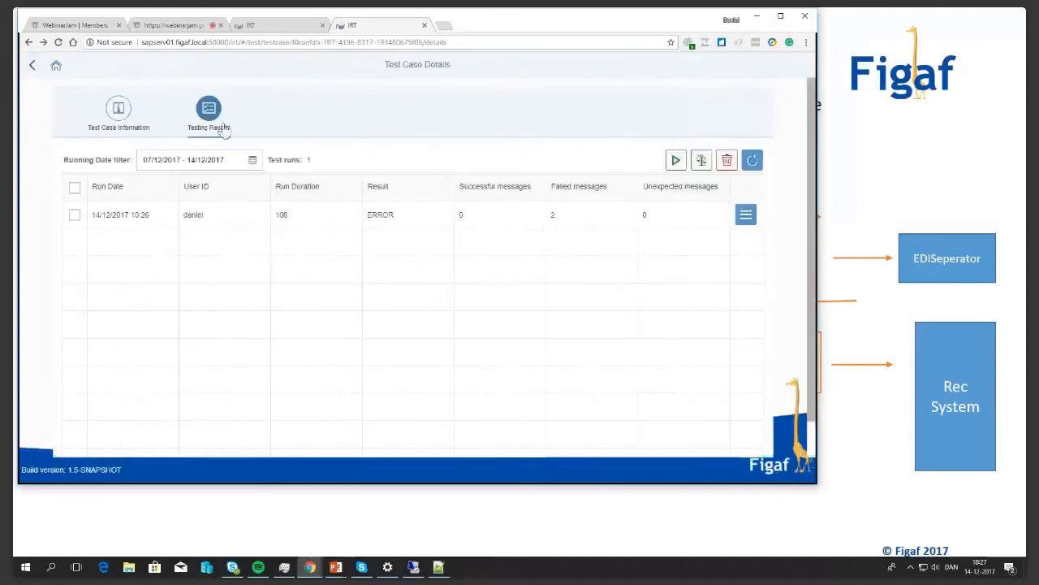
click(682, 163)
click(501, 295)
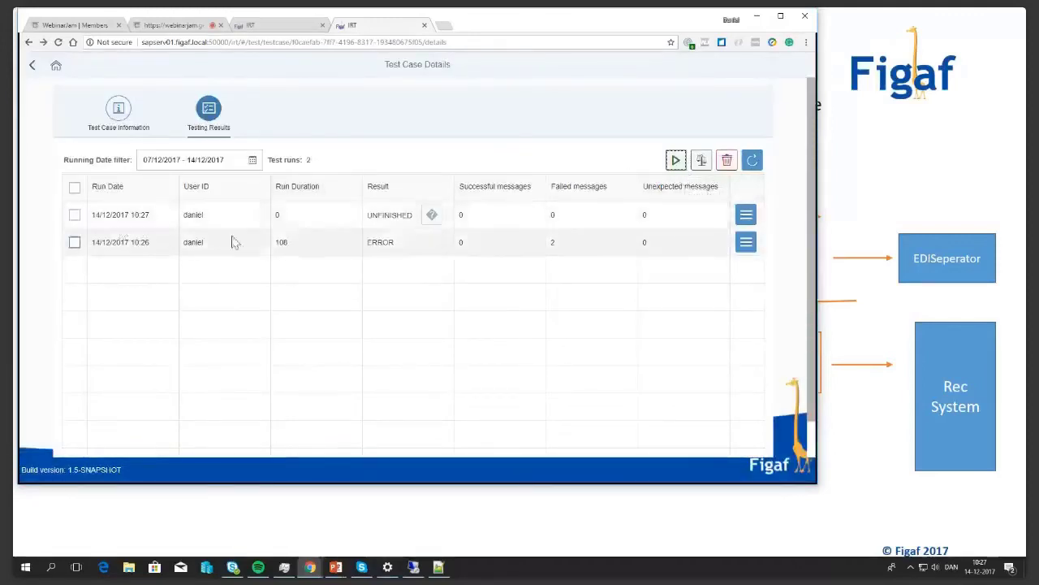
click(753, 160)
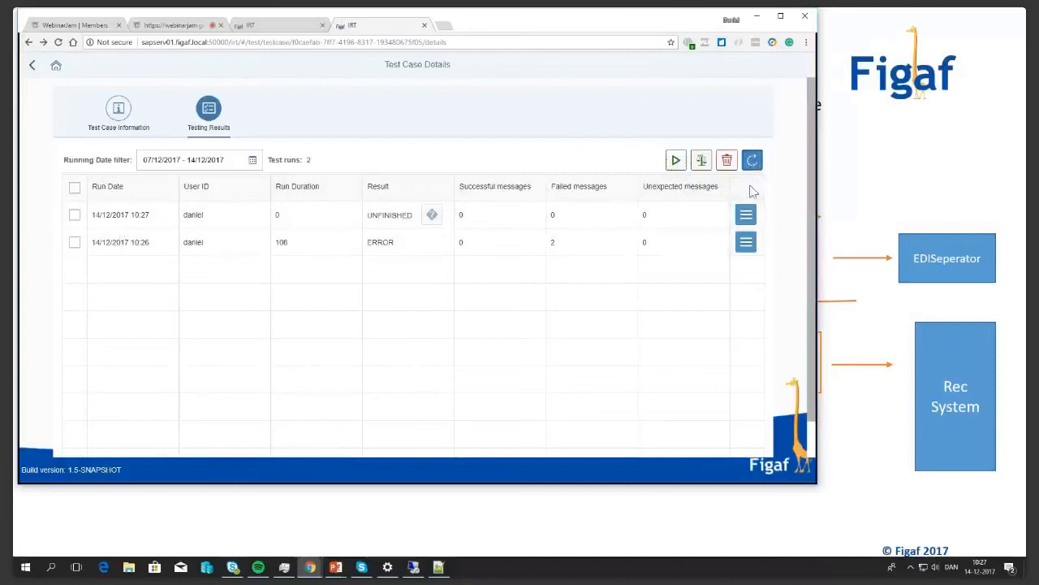
Open the results of the 10:27 run and refresh until the messages are compared, checking the group 1 duration
click(433, 216)
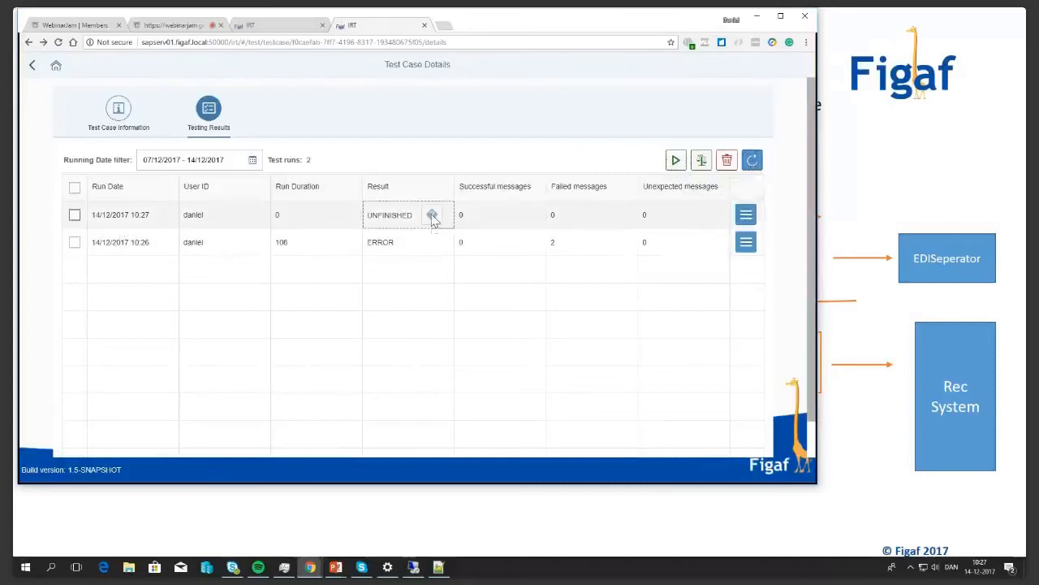
click(746, 216)
click(706, 214)
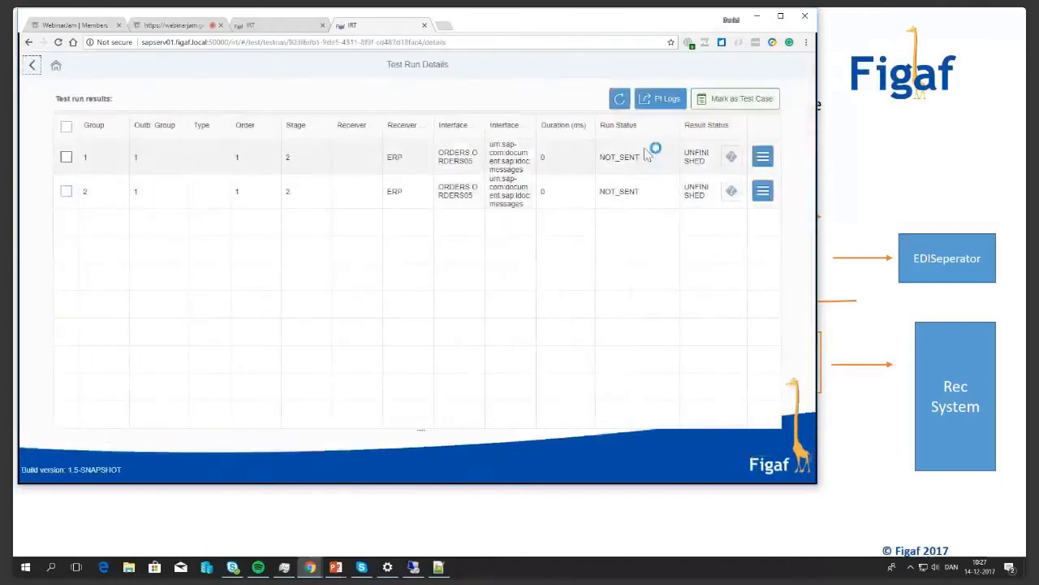
click(615, 110)
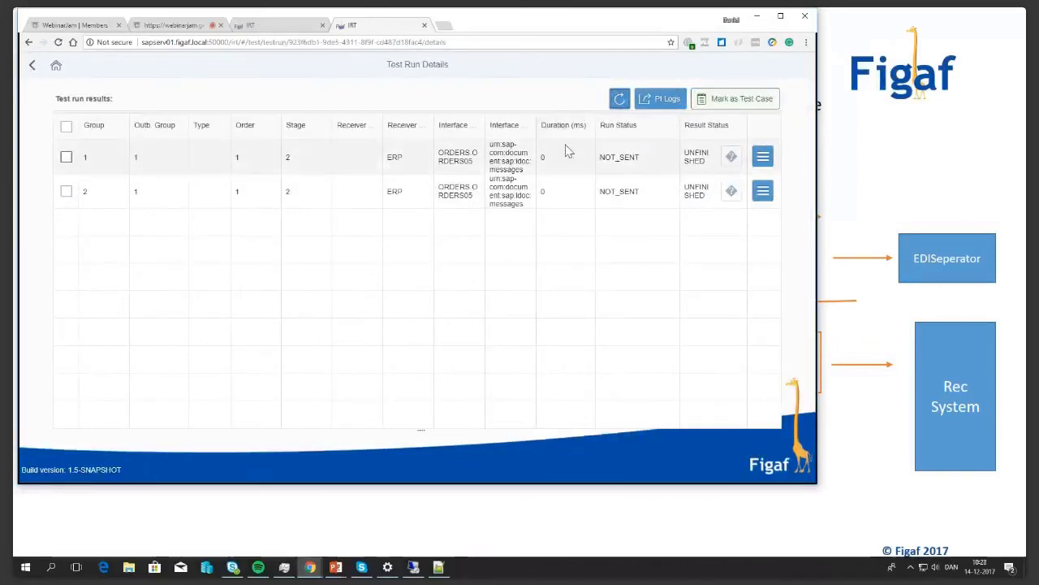
click(621, 104)
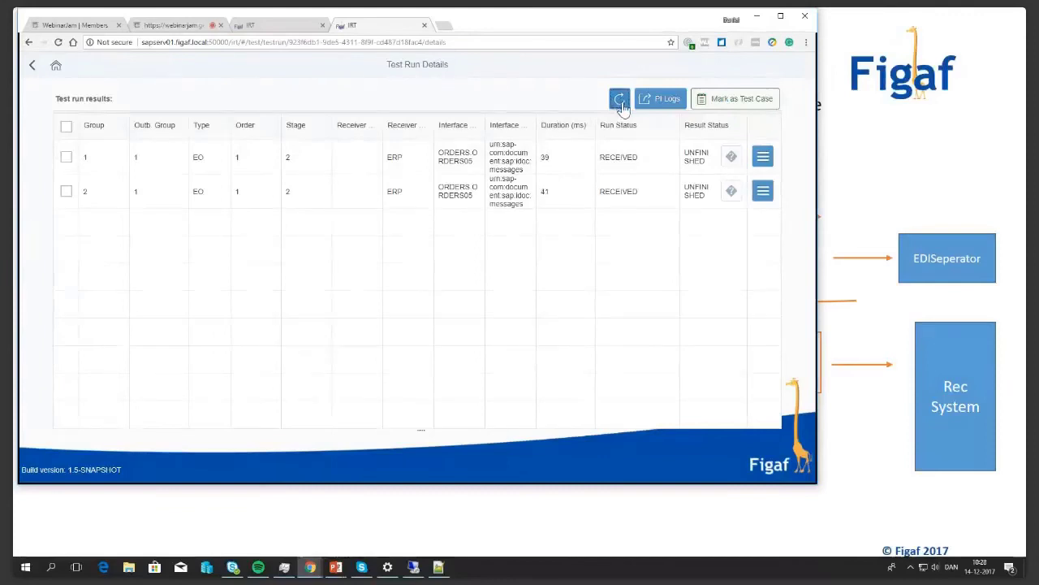
click(546, 159)
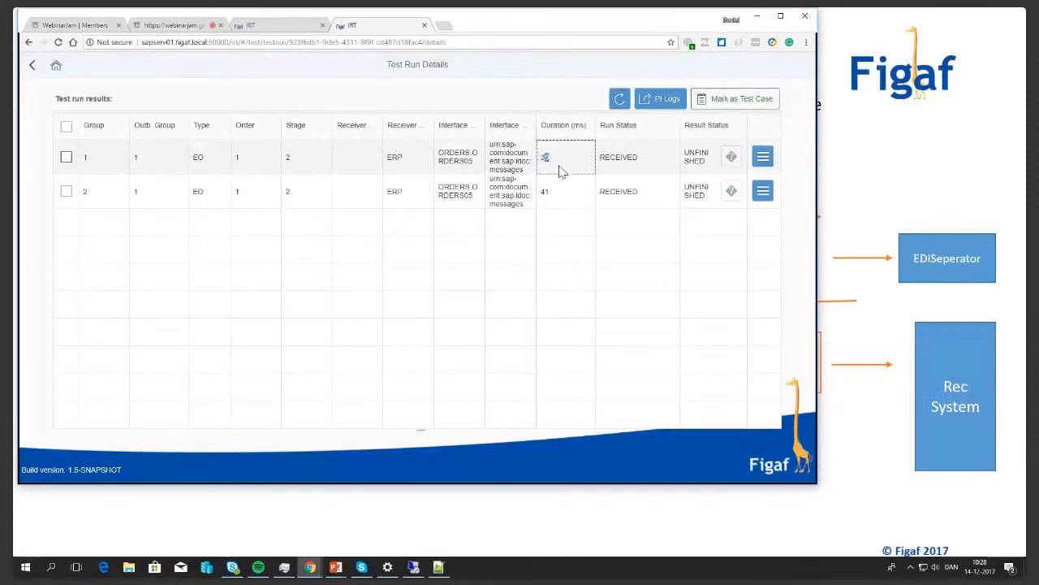
click(619, 98)
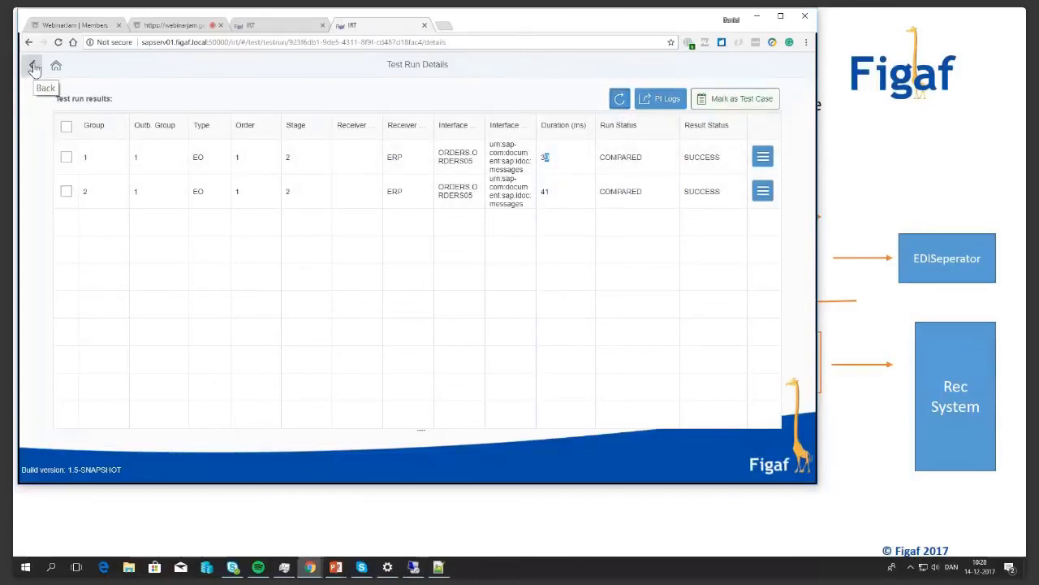
Go back to the test case details, show the Supported Comparison slide in the presentation, and return to the IRT browser window
click(34, 68)
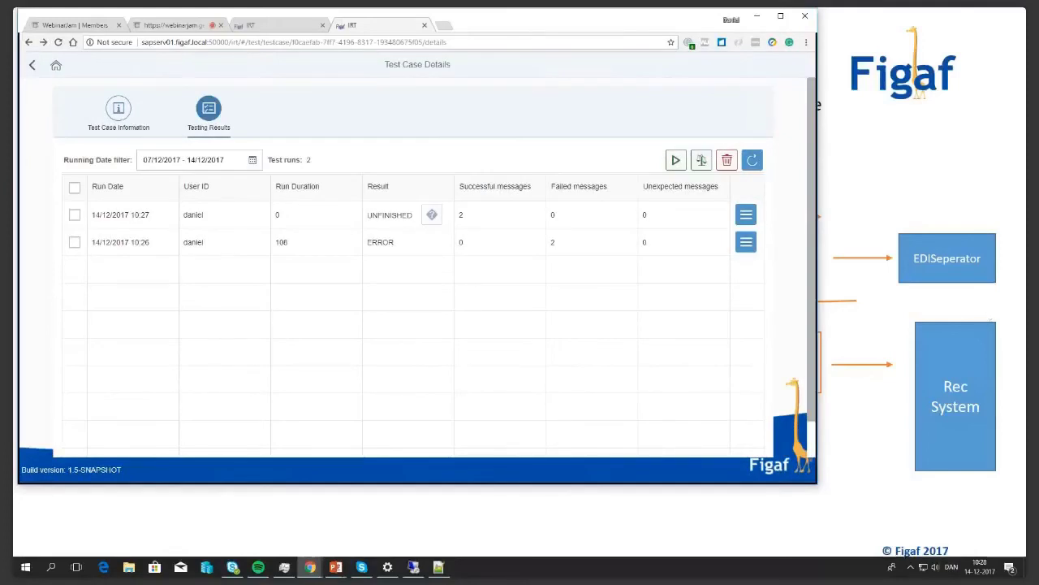
key(alt+Tab)
key(Right)
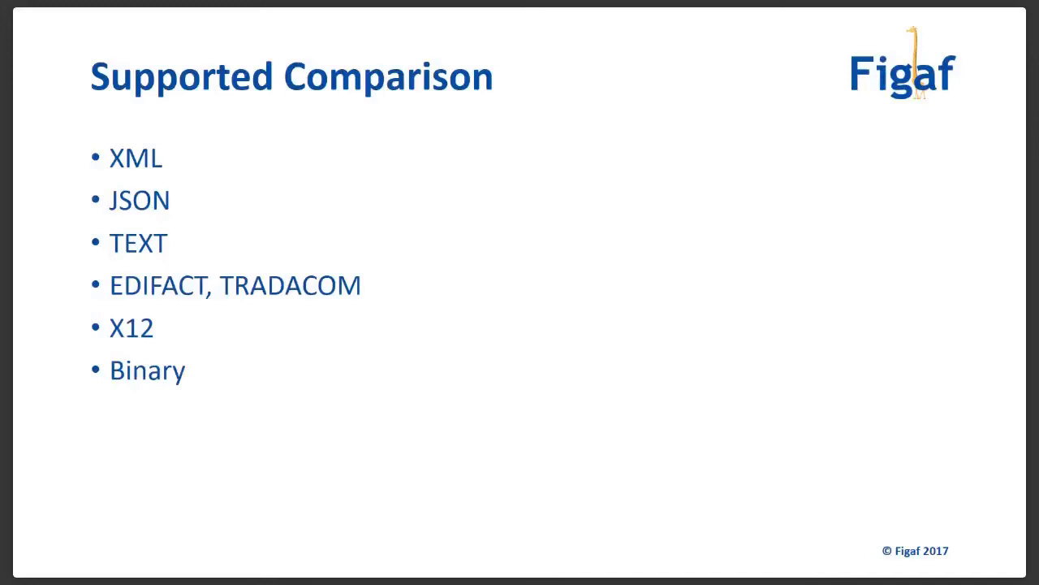
key(alt+Tab)
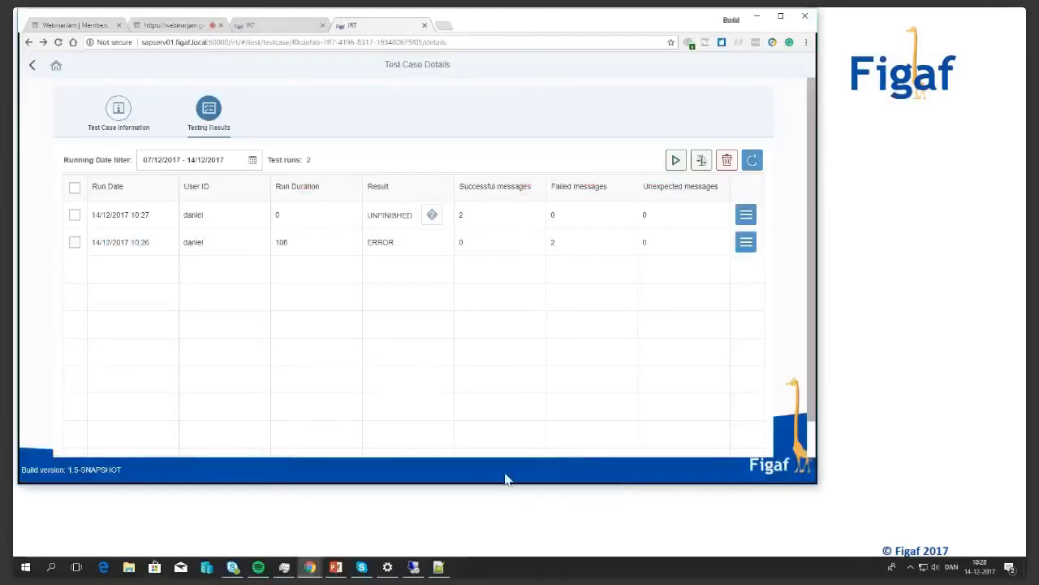
View the results of the 10:27 test run and go back to the test case details
click(745, 242)
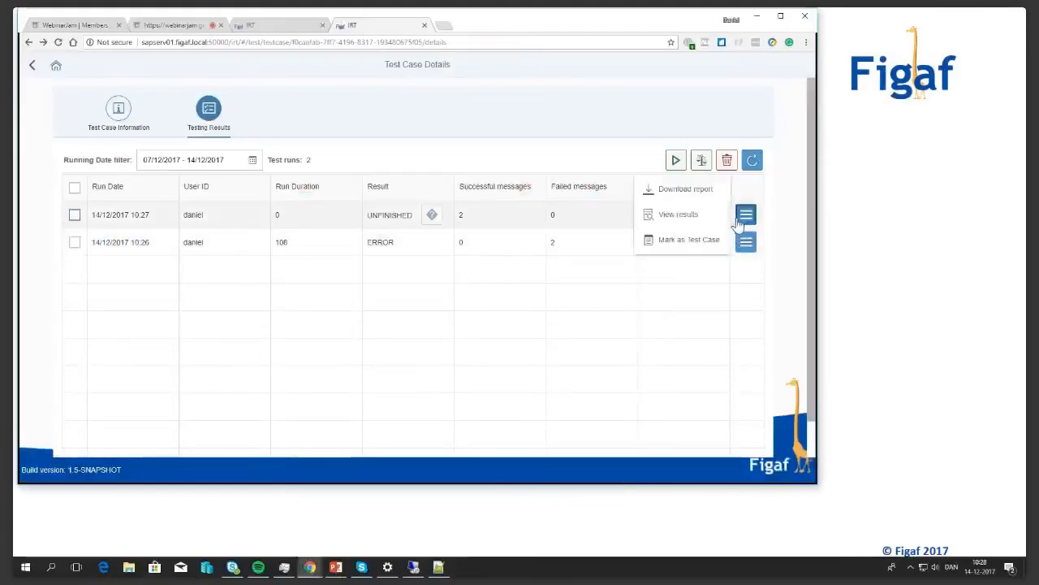
click(689, 215)
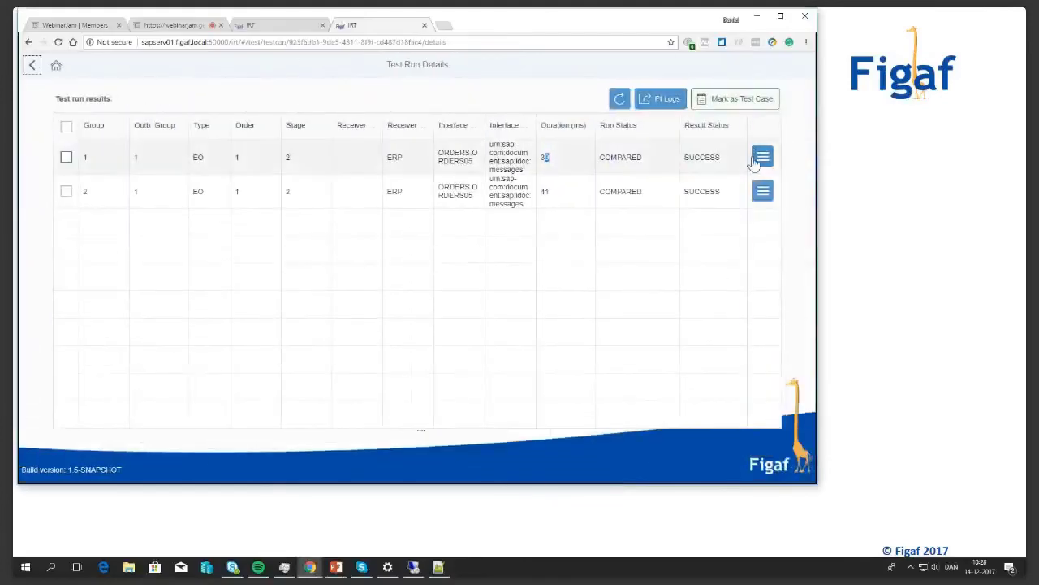
click(32, 65)
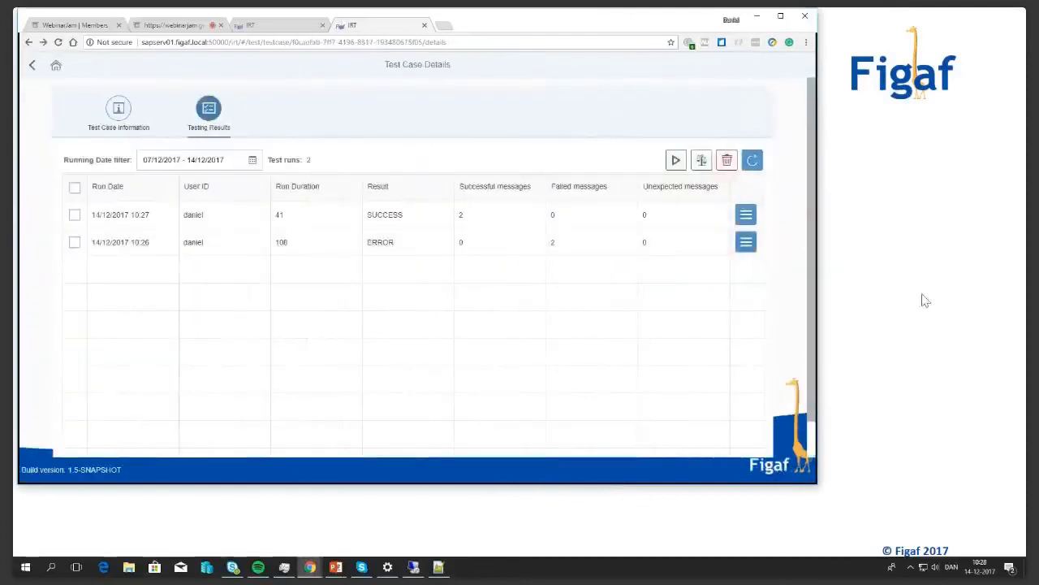
Open the results of the 10:26 test run and view the differences for the group 2 message
click(748, 248)
click(718, 249)
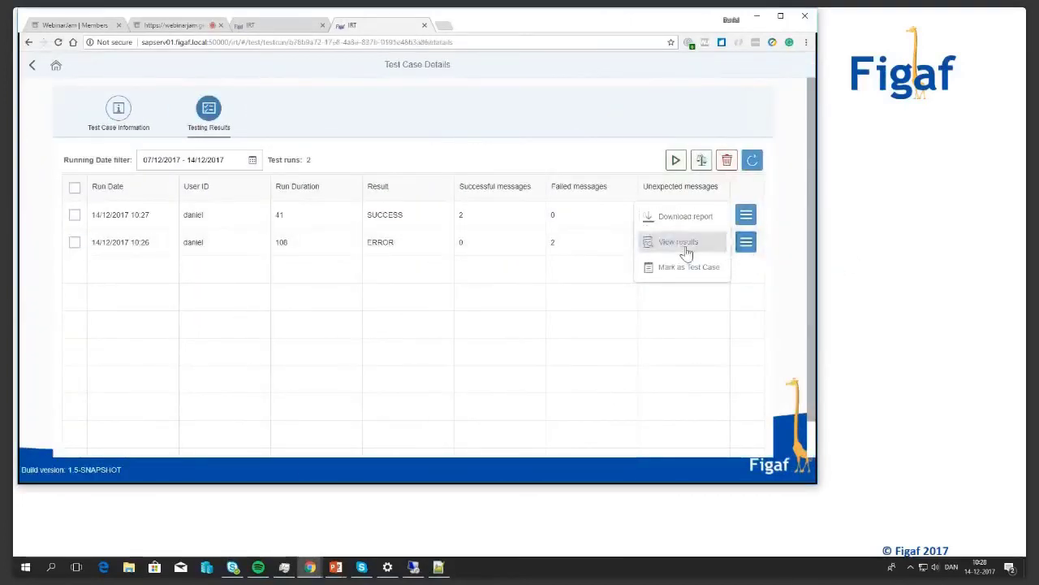
click(764, 190)
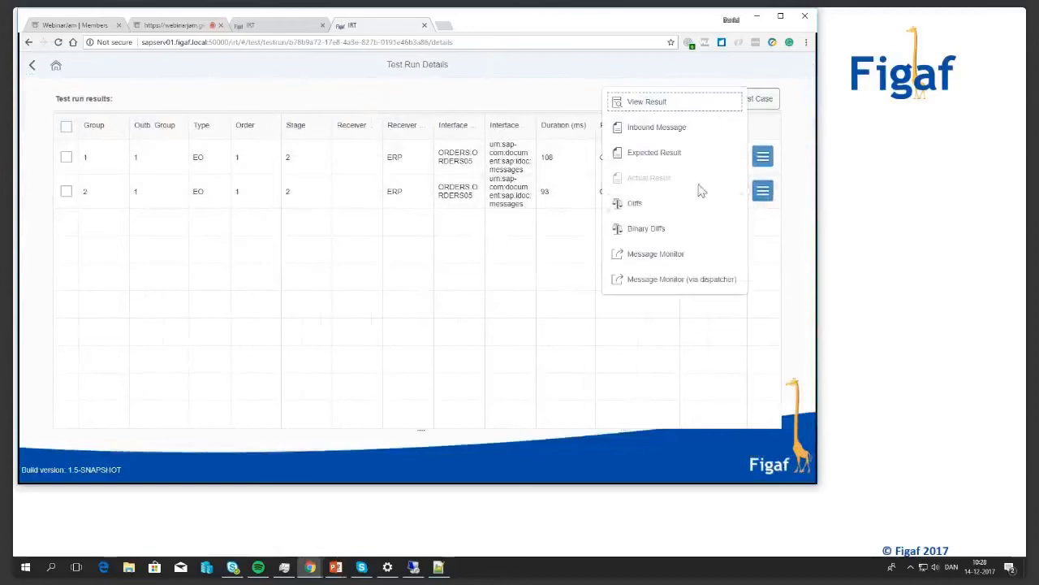
click(688, 210)
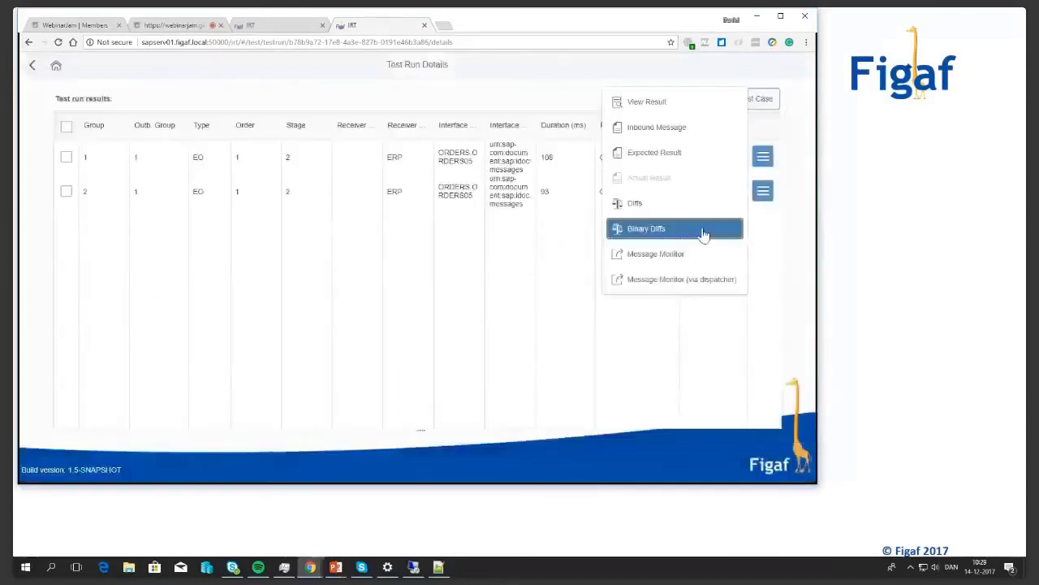
Examine the group 2 message's text and binary comparisons, looking through the whole expected result
click(674, 229)
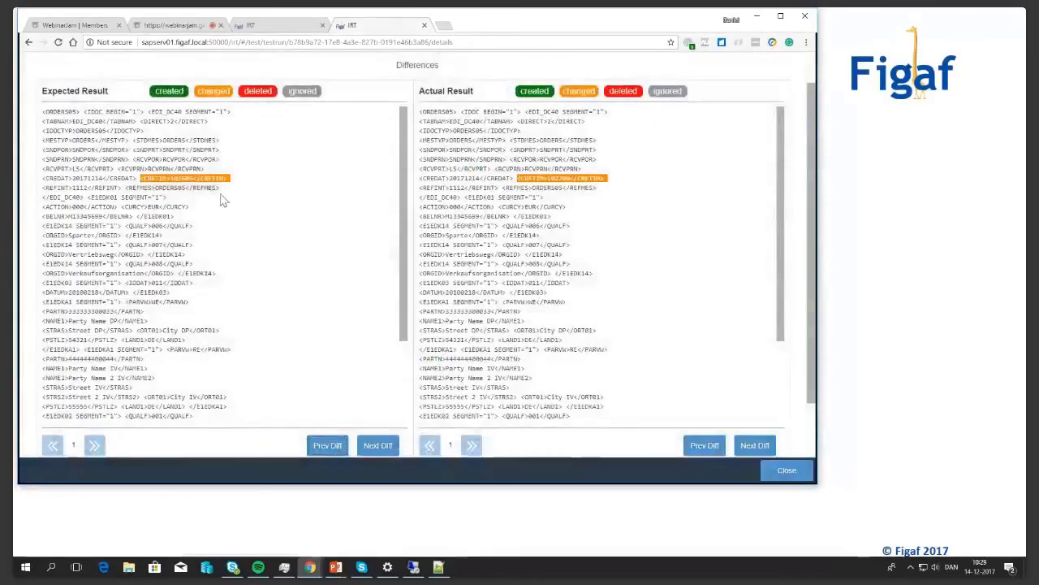
scroll(256, 278, down, 1)
scroll(257, 279, down, 3)
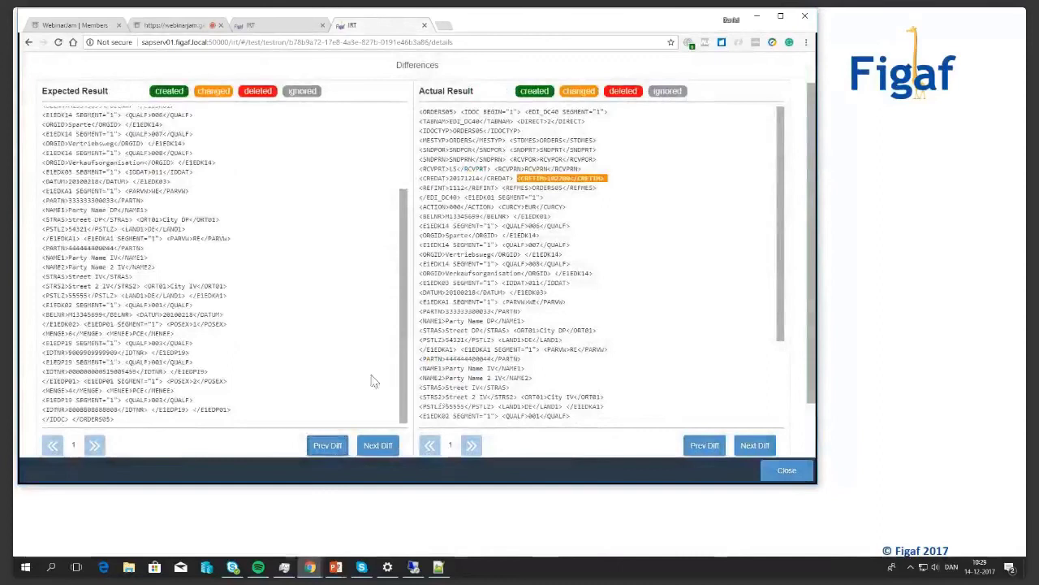
click(789, 471)
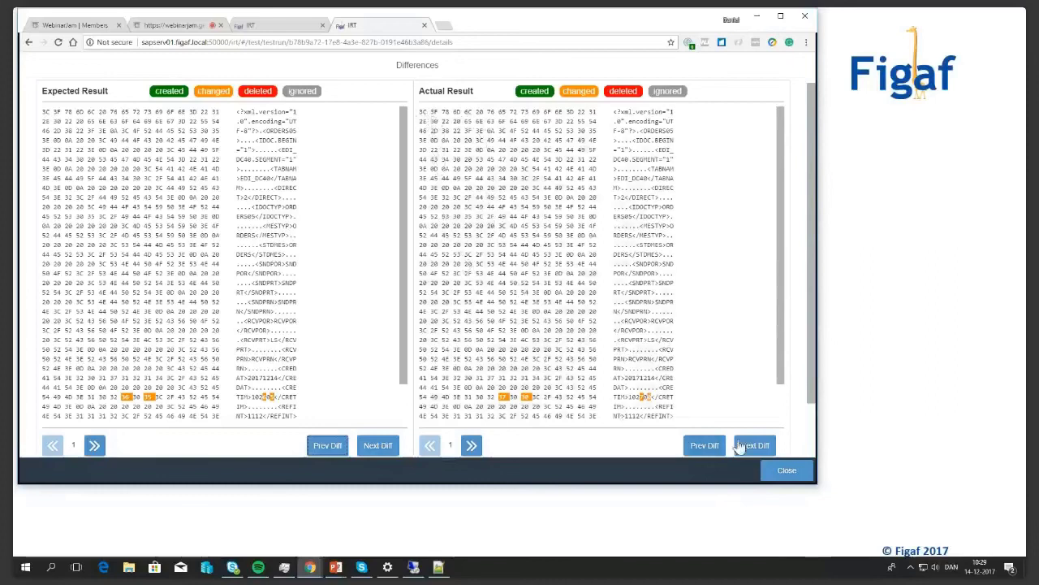
Close the binary comparison, switch to the presentation, and advance past Other features to the Don't sent message slide
click(800, 477)
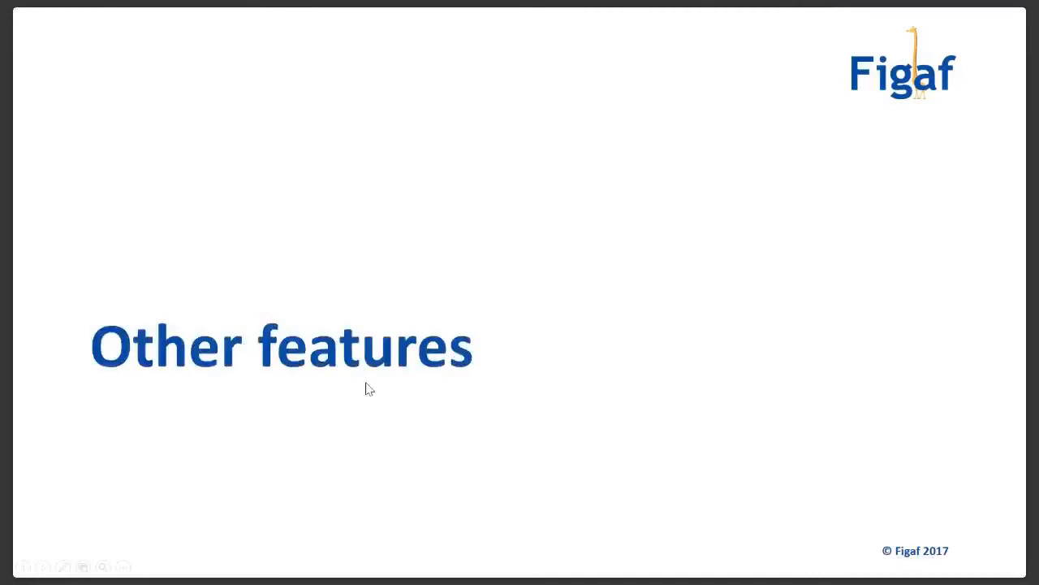
click(367, 388)
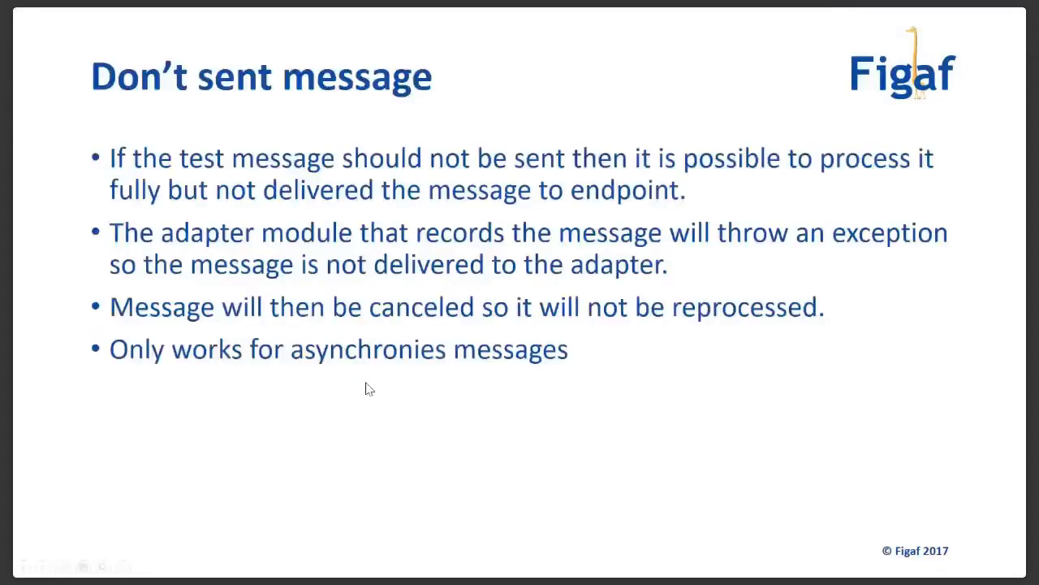